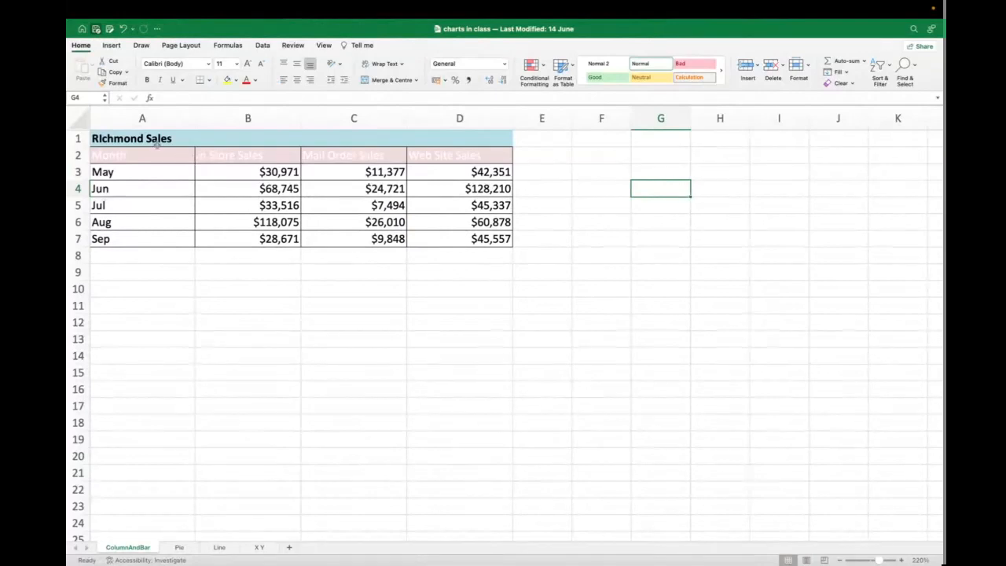
pyautogui.click(112, 45)
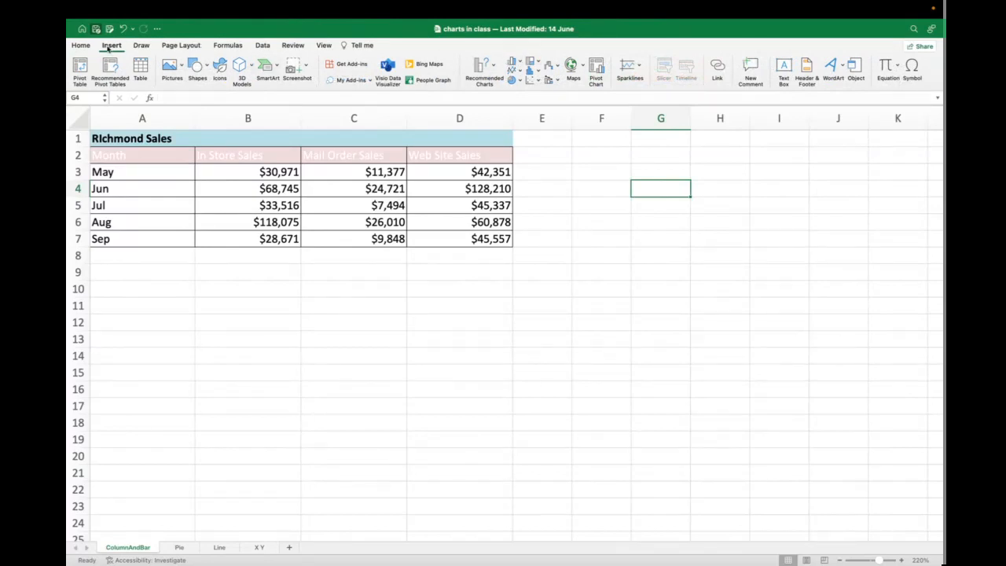
pyautogui.click(521, 65)
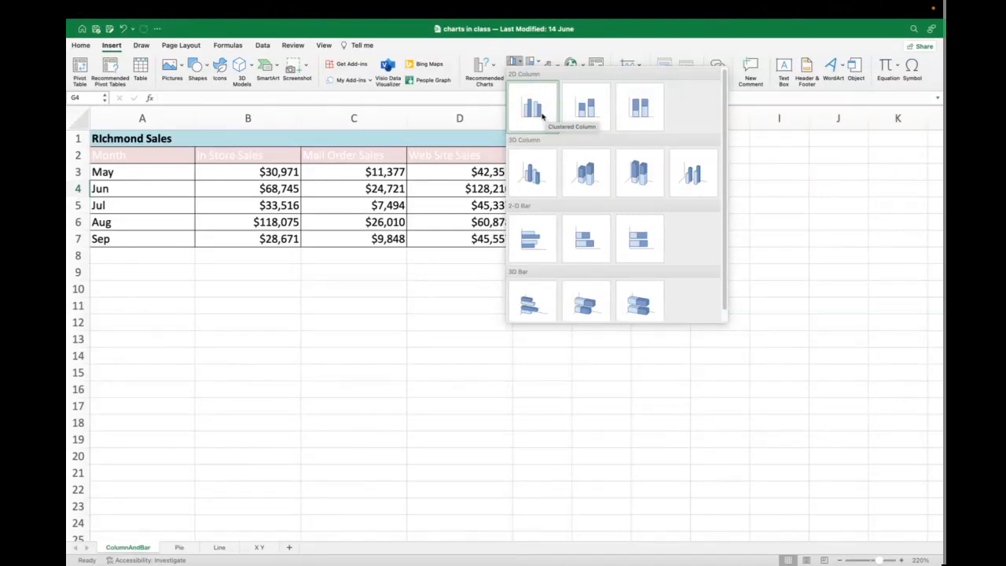
pyautogui.press('Escape')
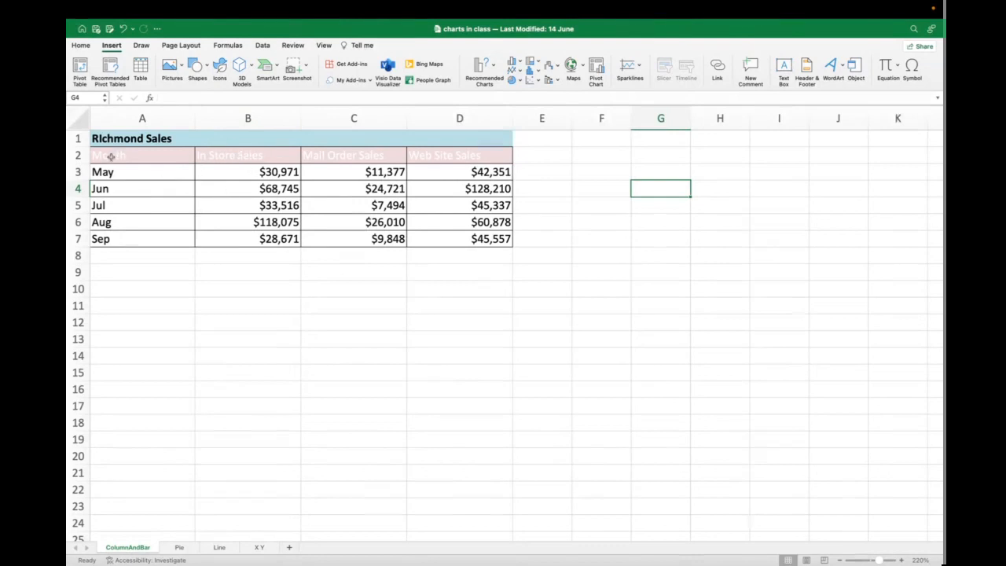
# - Insert a 2D clustered column chart from the range A2:D7 and place it beside the sales table
pyautogui.moveTo(110, 155); pyautogui.dragTo(460, 237)
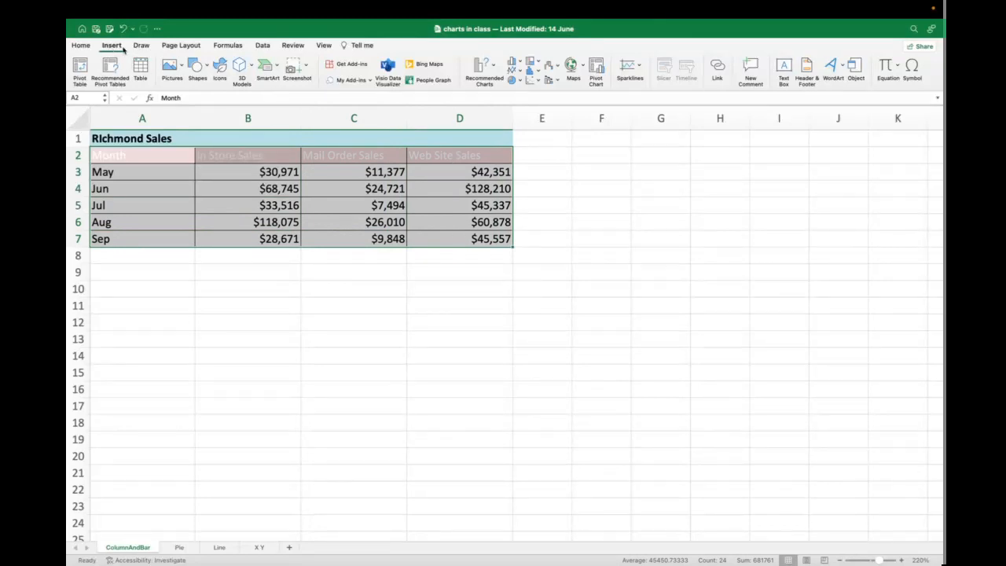
pyautogui.click(519, 66)
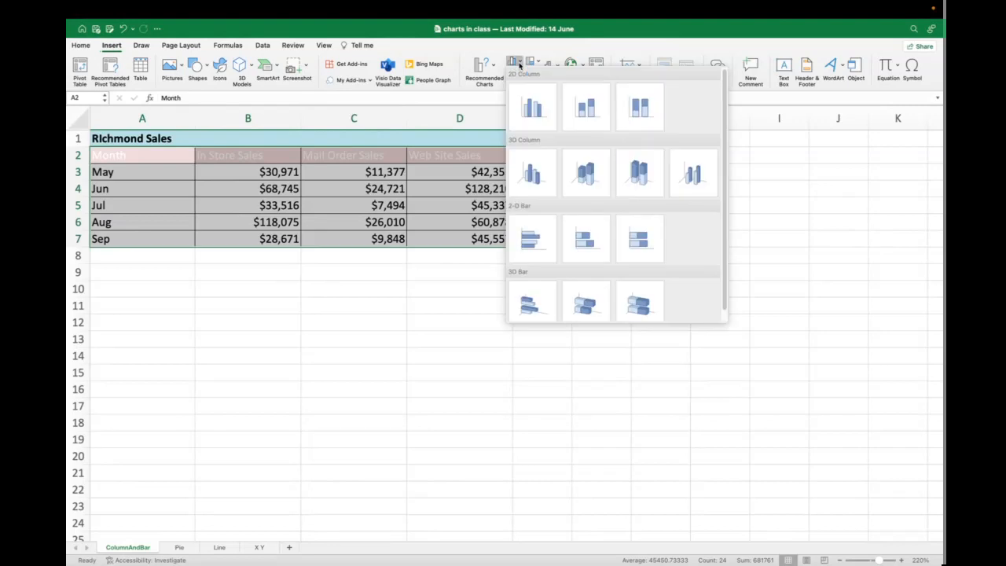
pyautogui.click(529, 108)
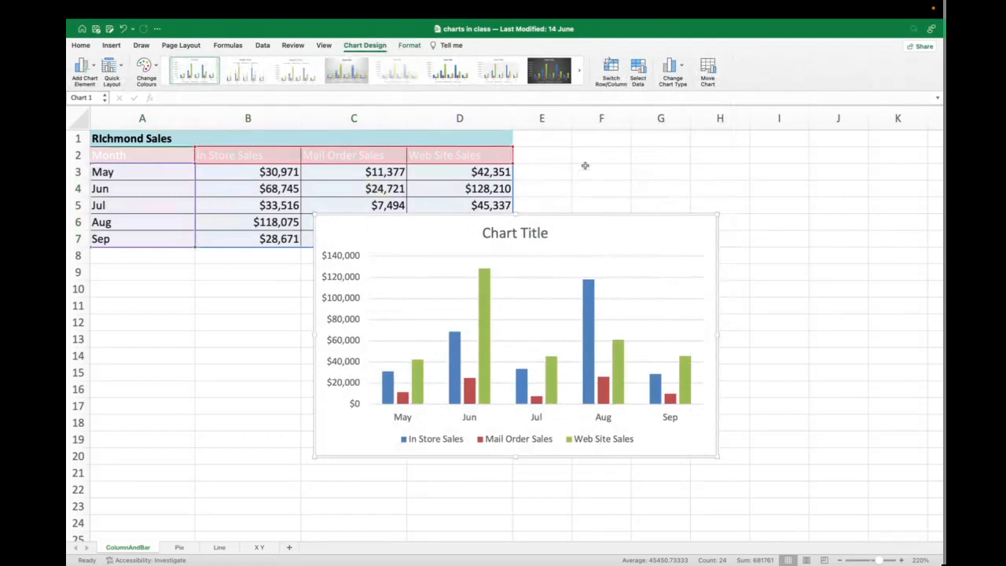
pyautogui.moveTo(574, 217); pyautogui.dragTo(772, 138)
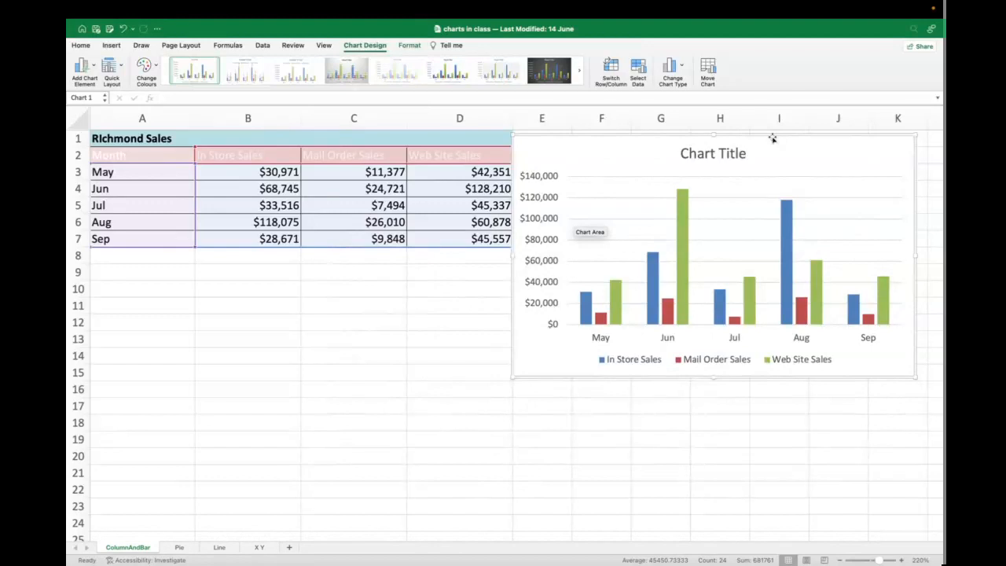
# - Replace the chart's placeholder title with "Column chart"
pyautogui.click(709, 156)
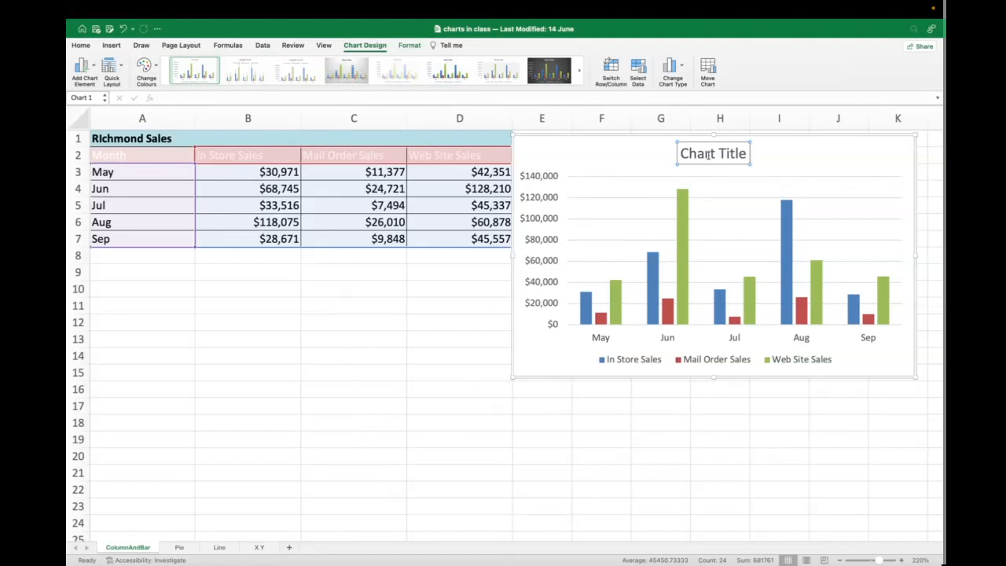
pyautogui.doubleClick(709, 155)
pyautogui.click(710, 154)
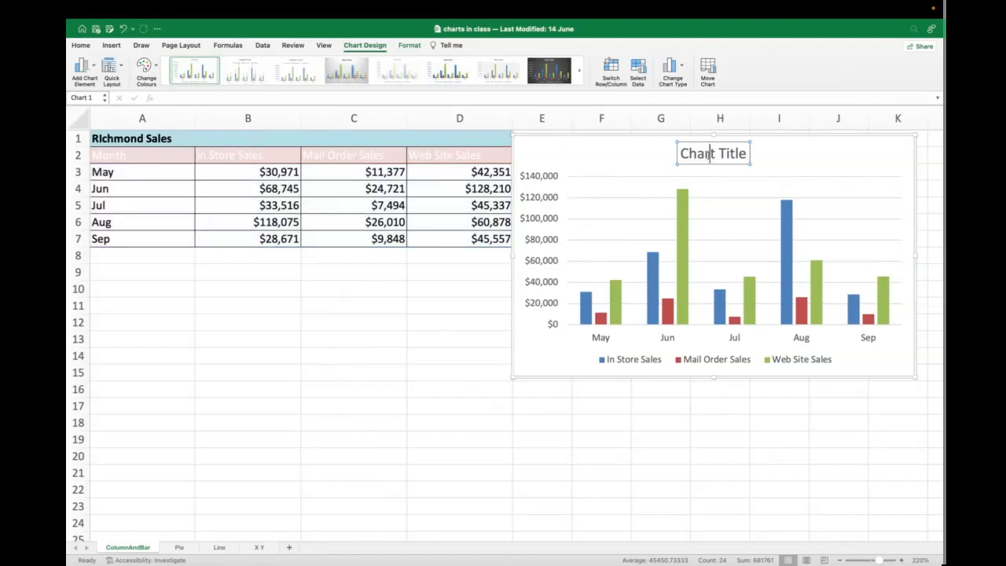
pyautogui.click(747, 153)
pyautogui.press('BackSpace')
pyautogui.press('BackSpace')
pyautogui.press('BackSpace')
pyautogui.press('BackSpace')
pyautogui.press('BackSpace')
pyautogui.press('BackSpace')
pyautogui.press('BackSpace')
pyautogui.press('BackSpace')
pyautogui.press('BackSpace')
pyautogui.press('BackSpace')
pyautogui.press('BackSpace')
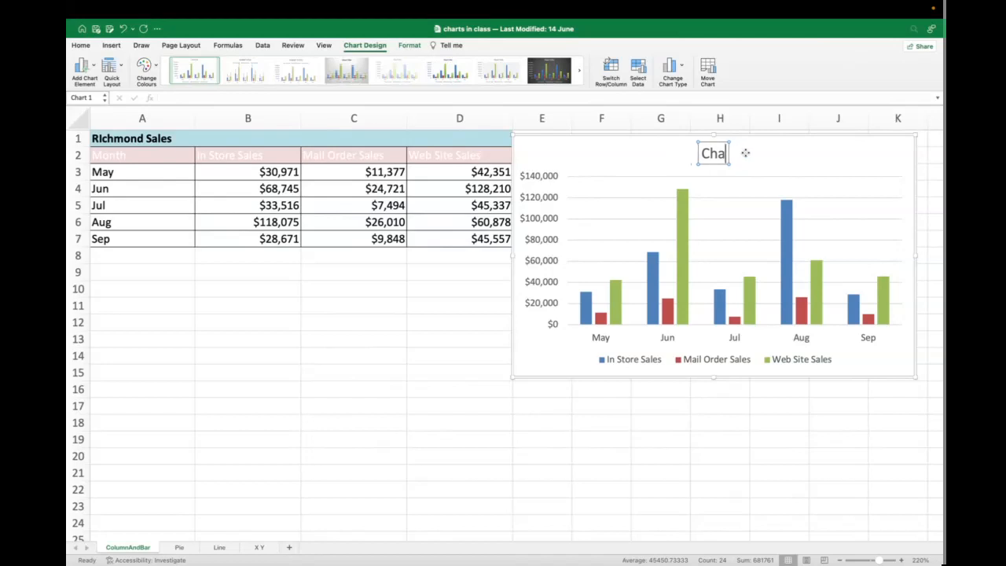
pyautogui.write('COlumn chart')
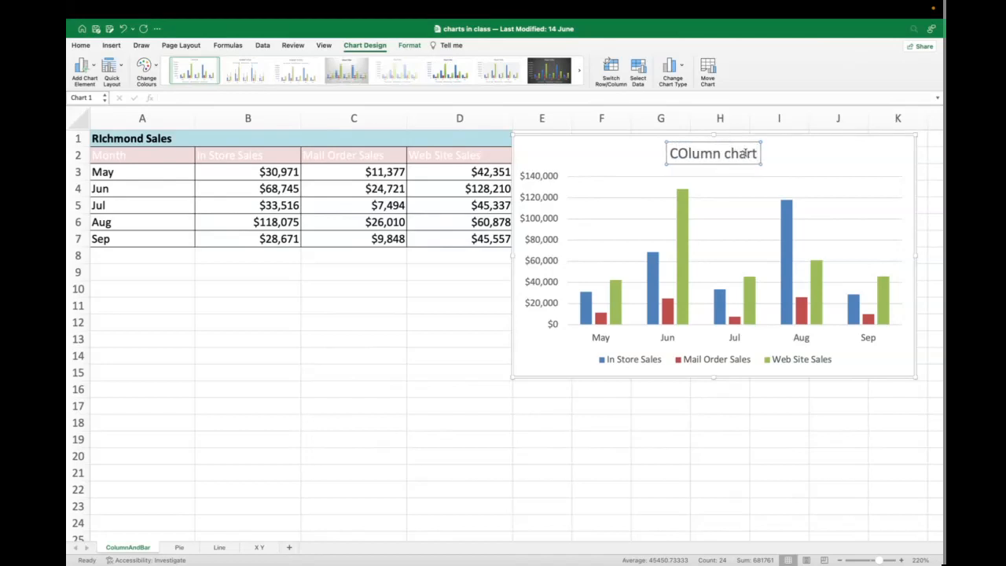
pyautogui.click(687, 154)
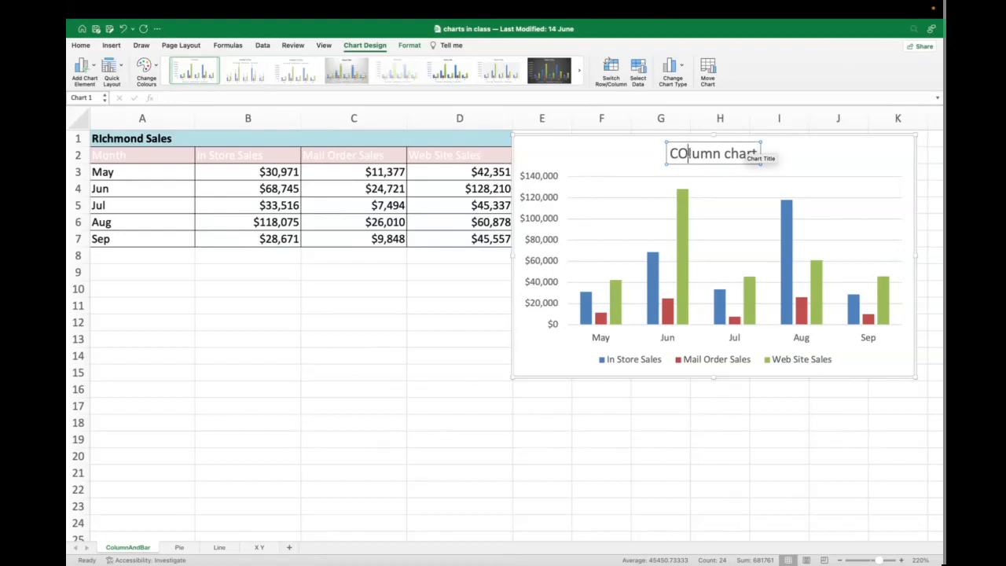
pyautogui.press('BackSpace')
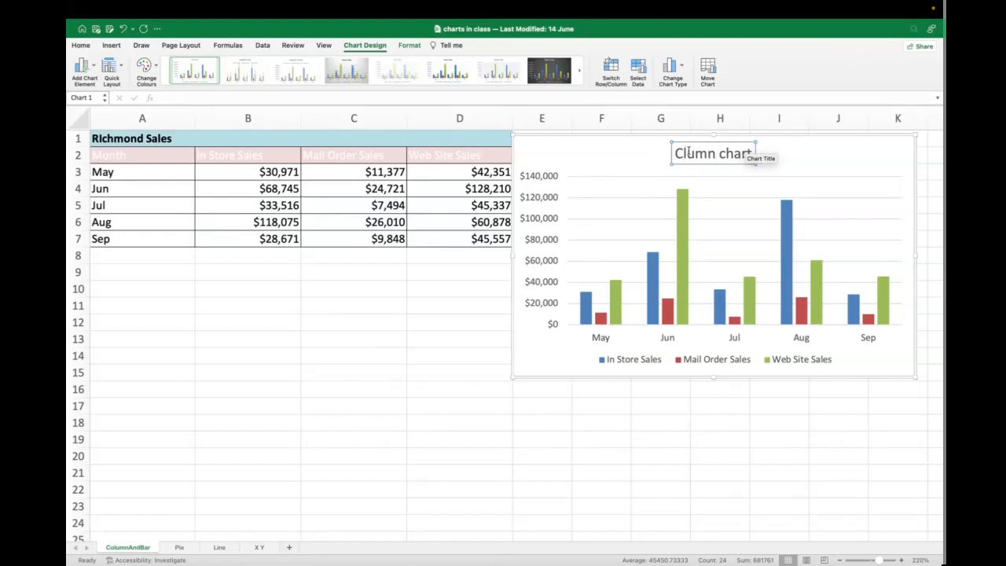
pyautogui.write('o')
pyautogui.click(702, 202)
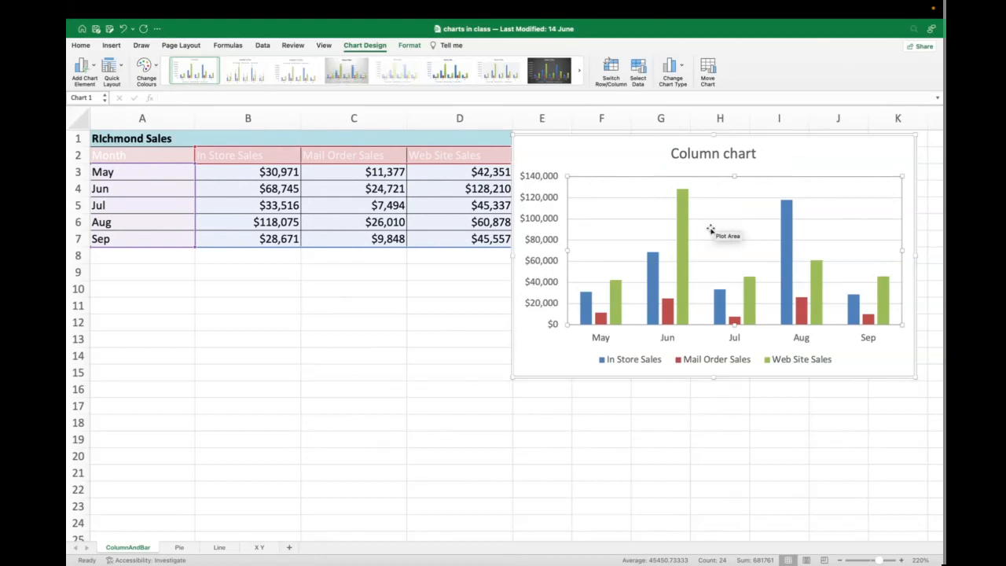
# - Delete the chart's horizontal gridlines and move the chart just below the sales table
pyautogui.click(708, 241)
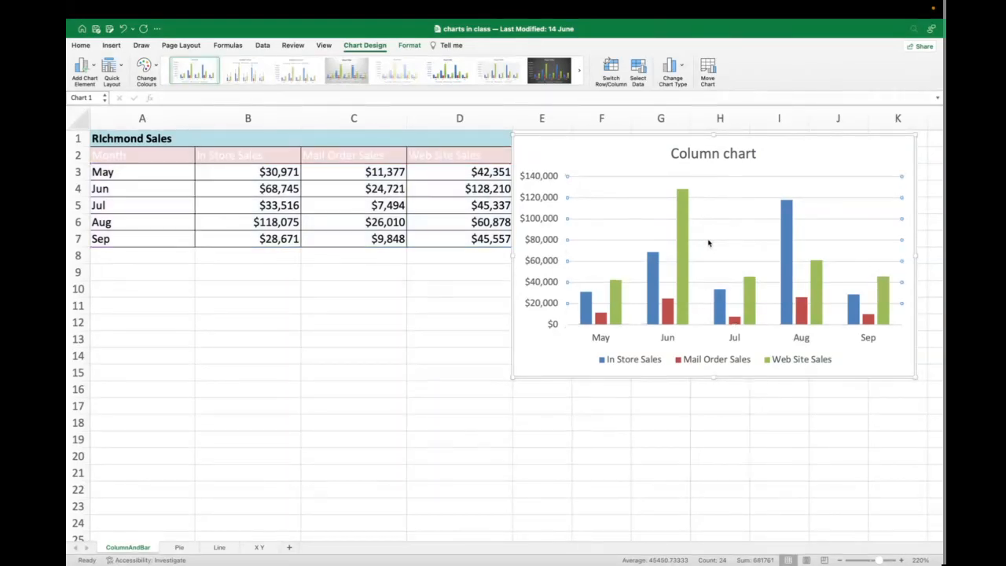
pyautogui.press('Escape')
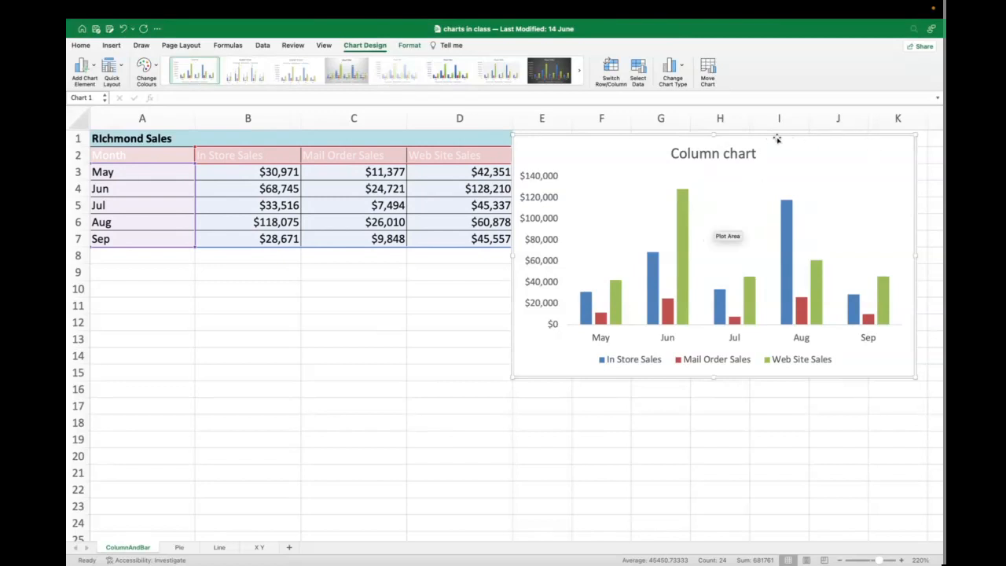
pyautogui.moveTo(778, 144); pyautogui.dragTo(561, 253)
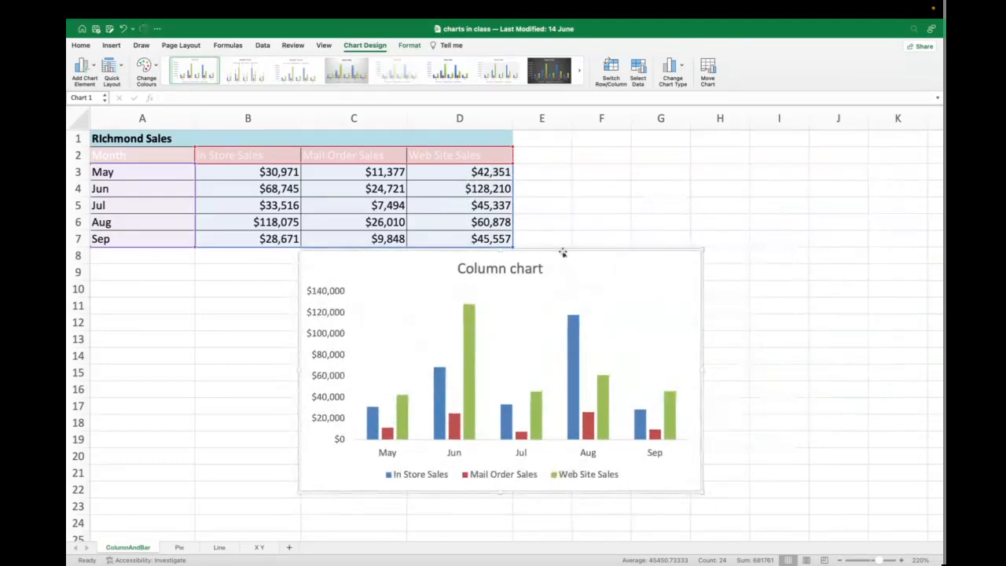
pyautogui.click(644, 243)
pyautogui.click(632, 254)
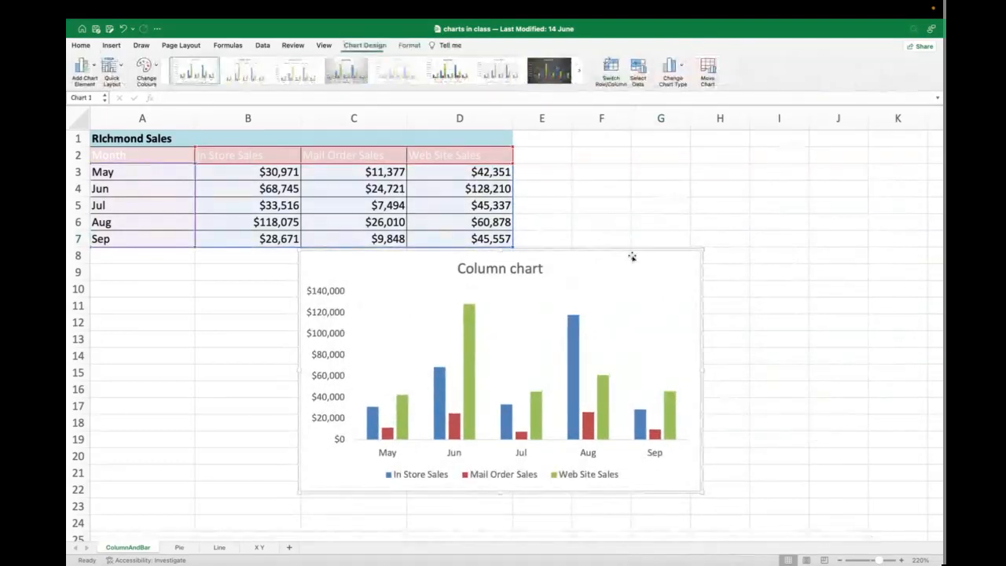
# - Add data labels to all columns of the In Store Sales series in the chart
pyautogui.click(471, 343)
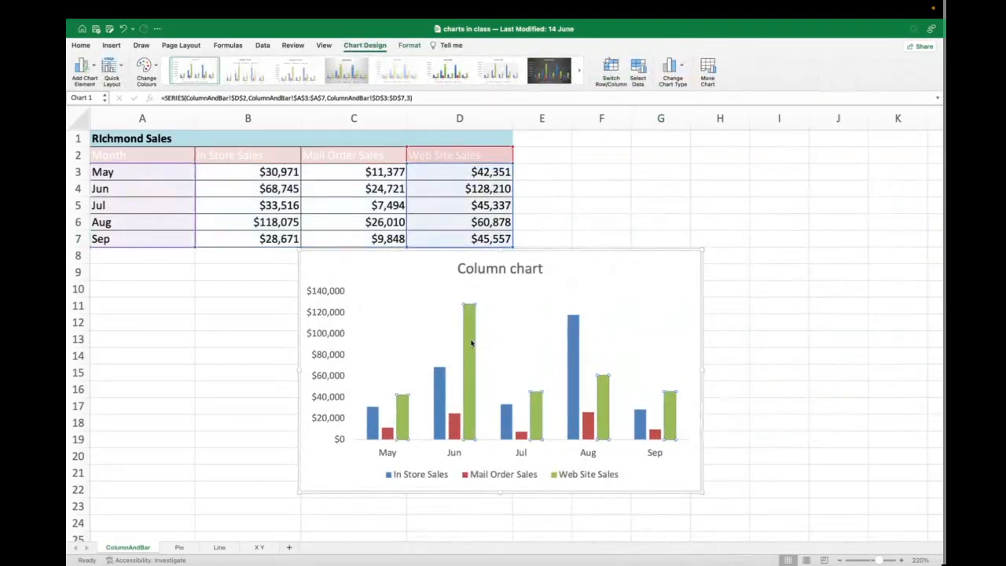
pyautogui.click(762, 303)
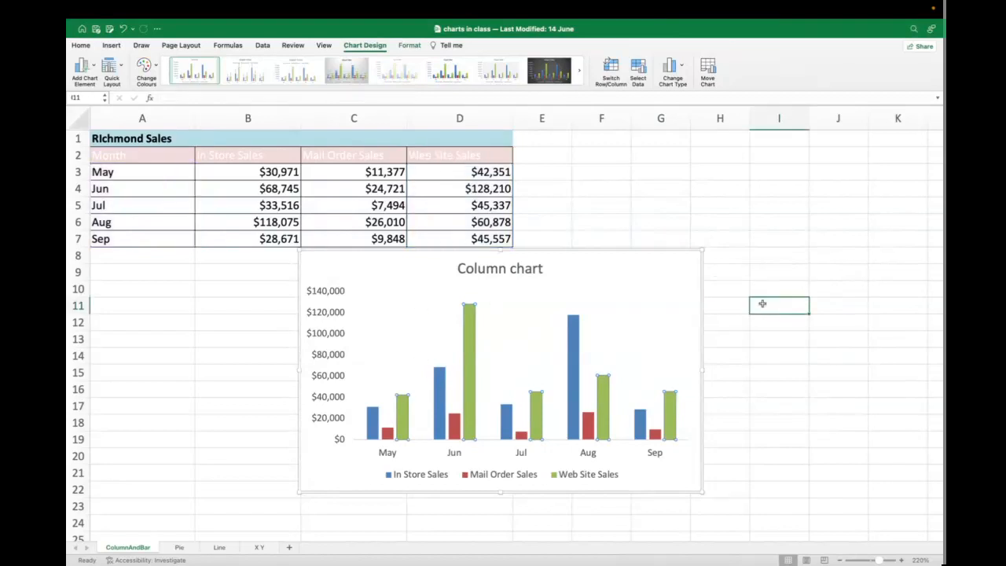
pyautogui.click(372, 428)
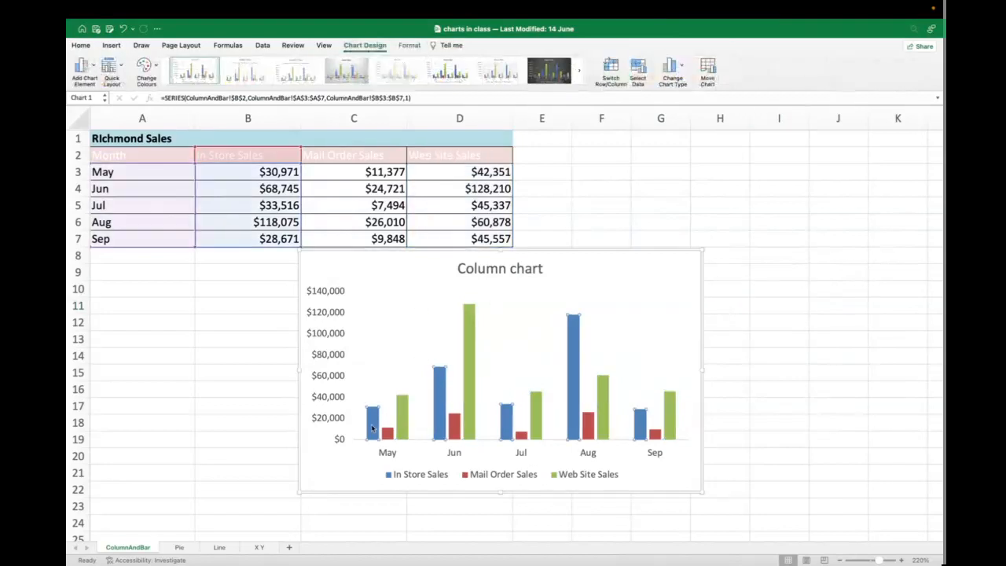
pyautogui.click(402, 425)
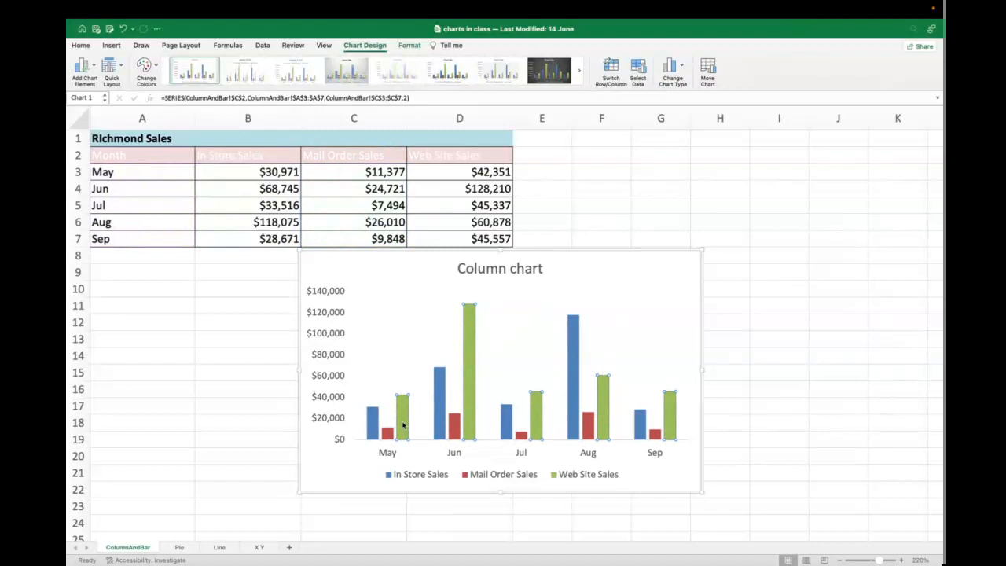
pyautogui.click(374, 425)
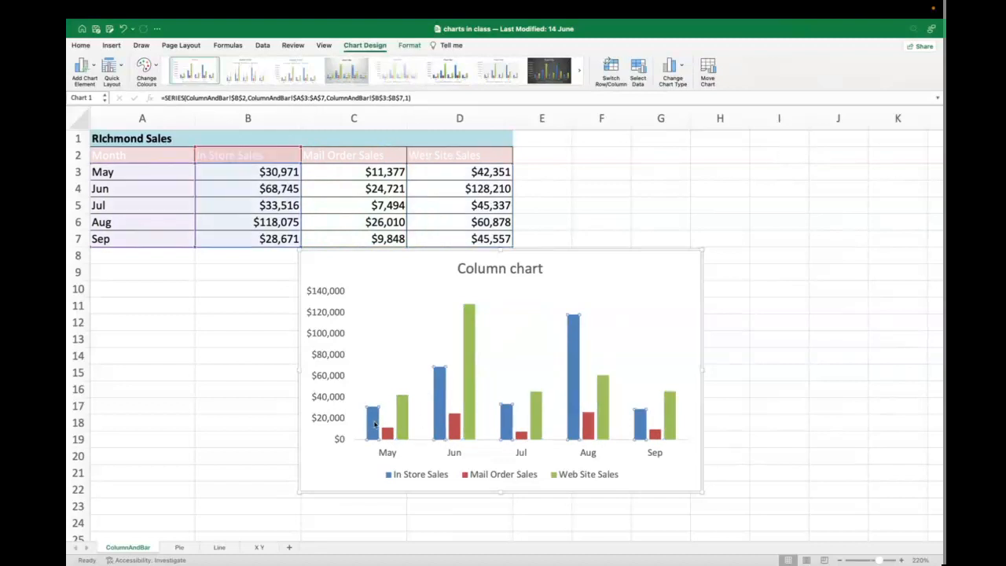
pyautogui.rightClick(374, 425)
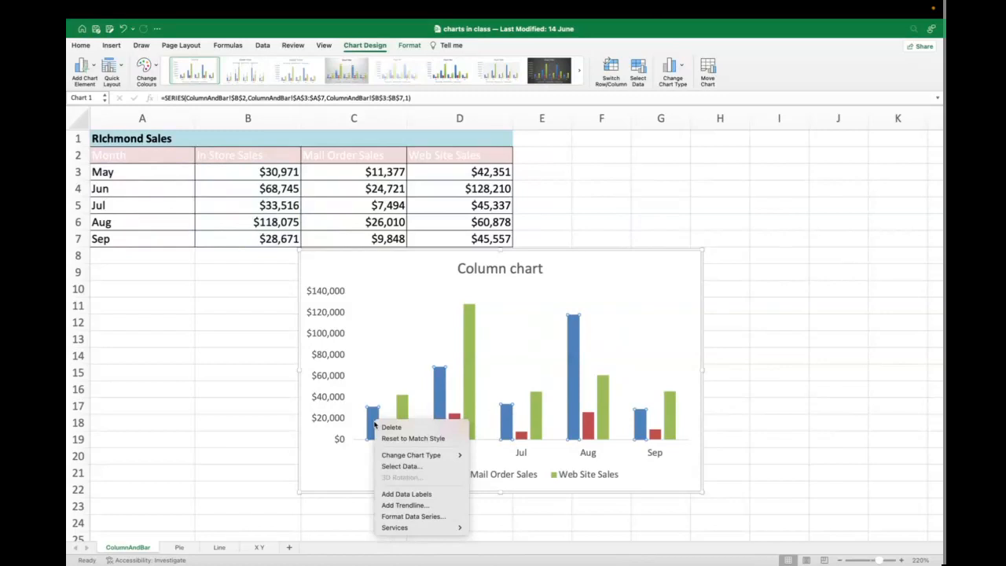
pyautogui.click(412, 495)
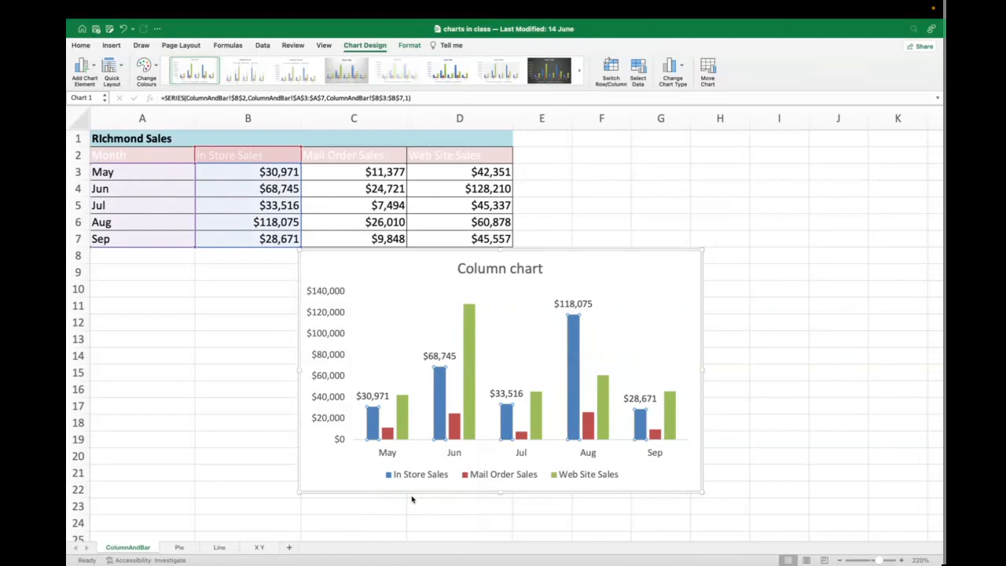
# - Add a data label to only the May column of the Mail Order Sales series
pyautogui.click(389, 434)
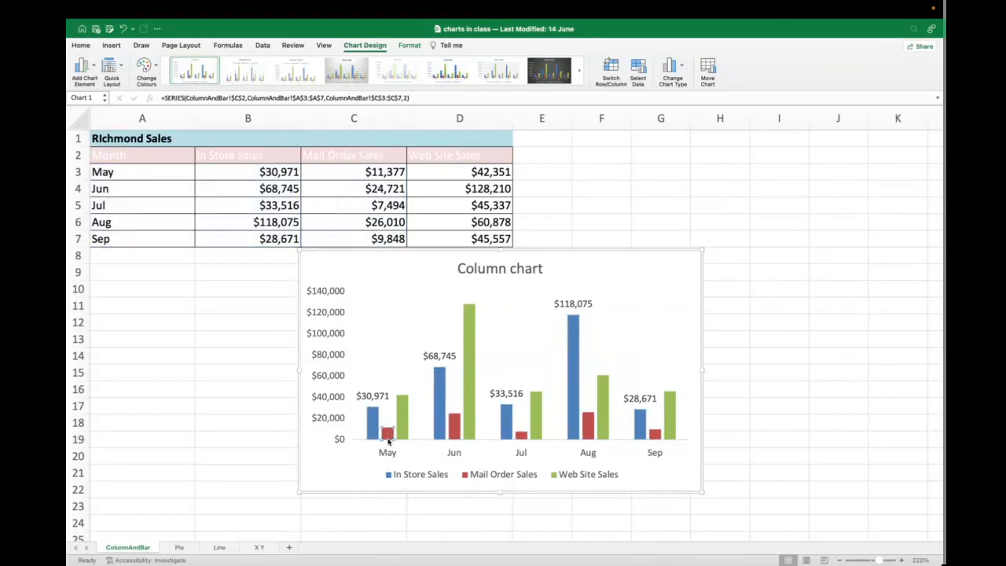
pyautogui.rightClick(387, 434)
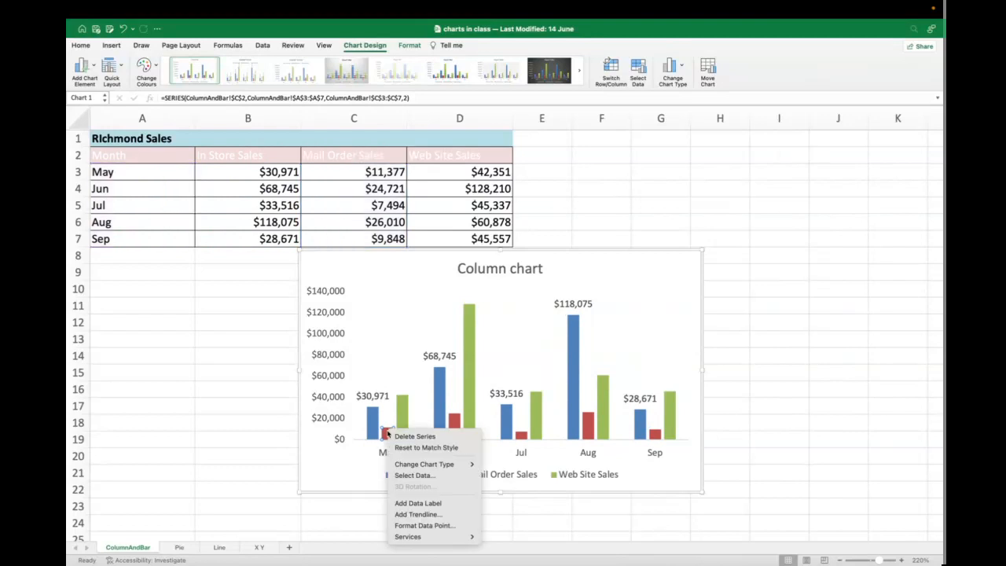
pyautogui.click(416, 503)
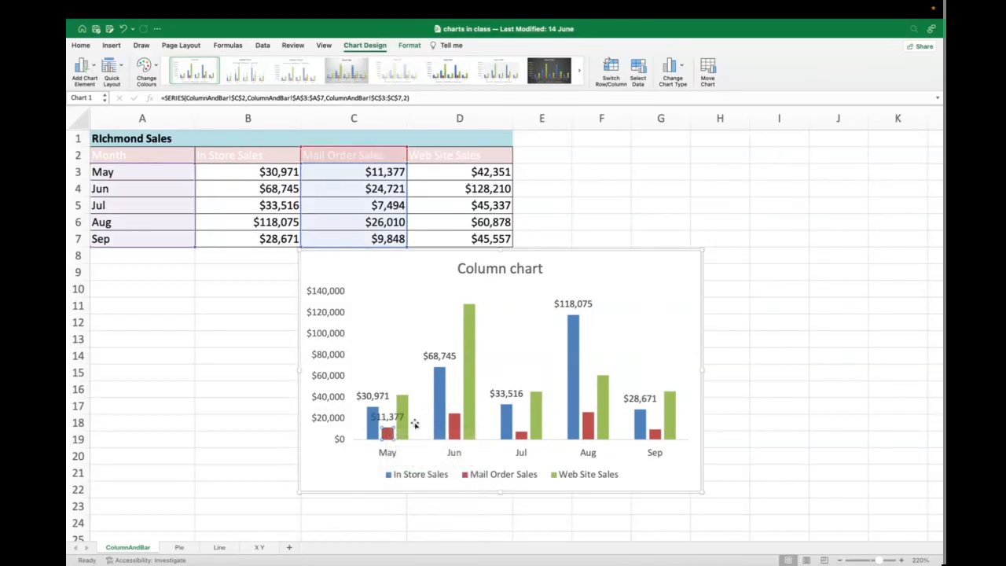
# - Add data labels to all columns of the Web Site Sales series
pyautogui.rightClick(404, 408)
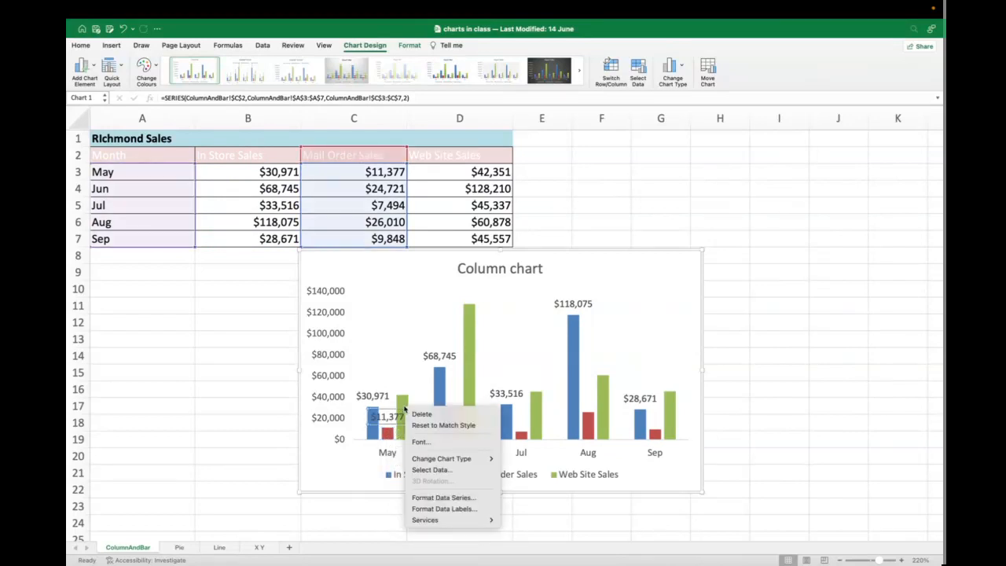
pyautogui.click(405, 408)
pyautogui.click(405, 403)
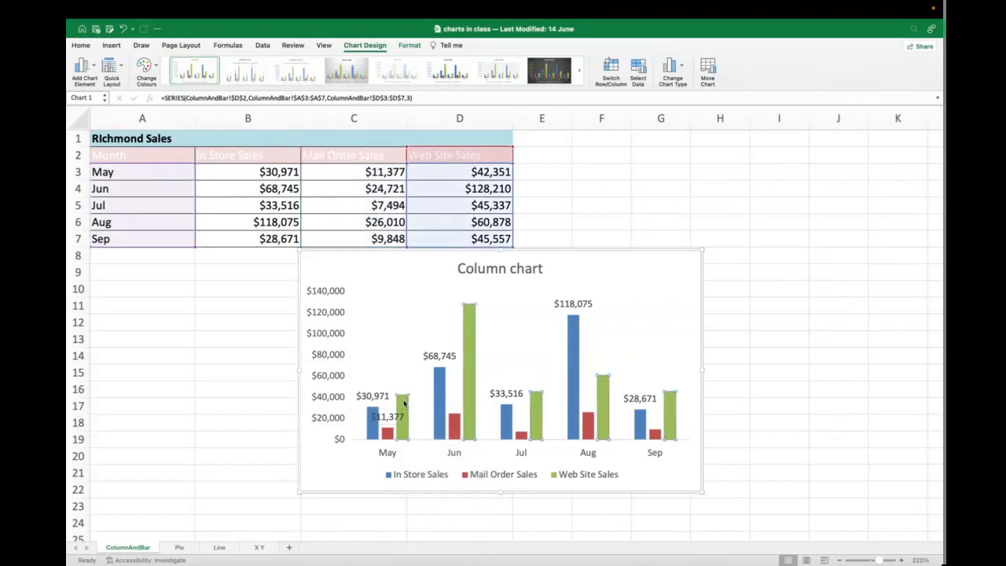
pyautogui.rightClick(405, 403)
pyautogui.click(436, 473)
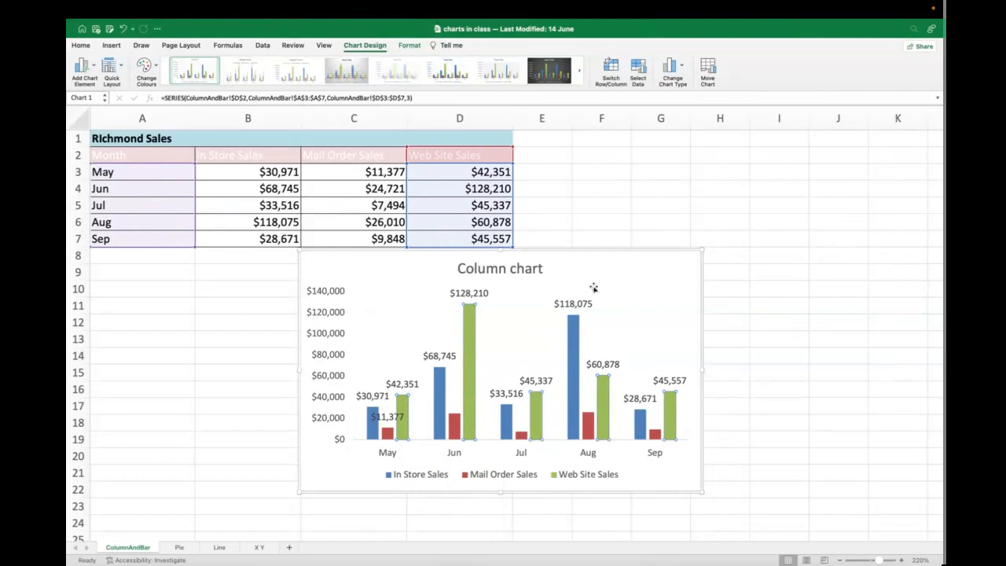
# - Delete the single data label on the May Mail Order Sales column and select the whole Mail Order Sales series
pyautogui.click(586, 250)
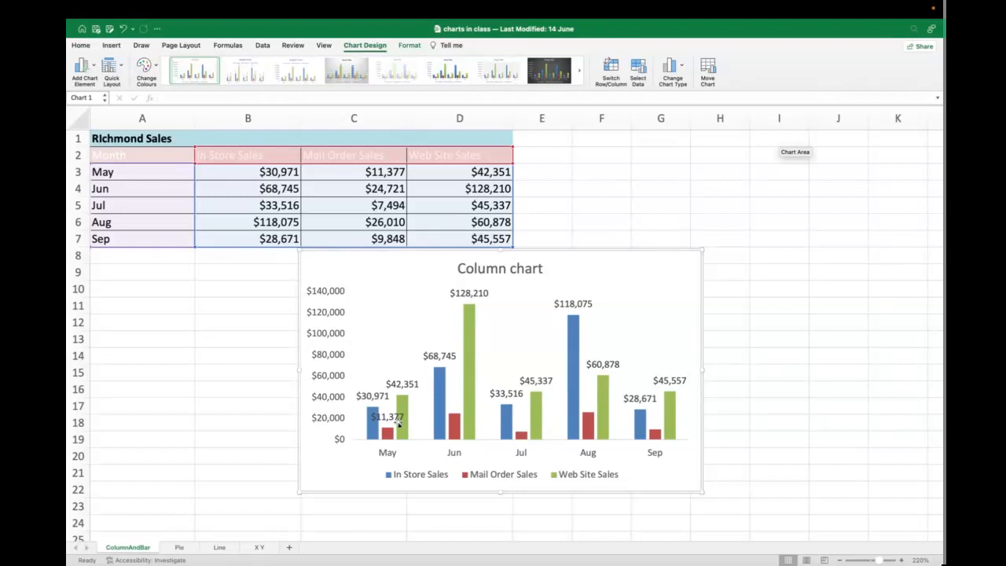
pyautogui.click(387, 435)
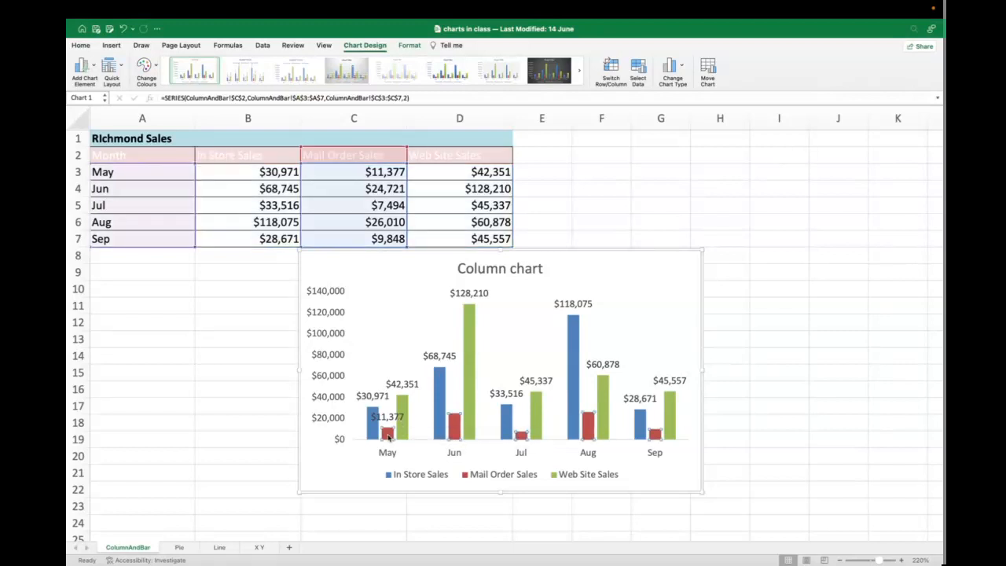
pyautogui.press('Escape')
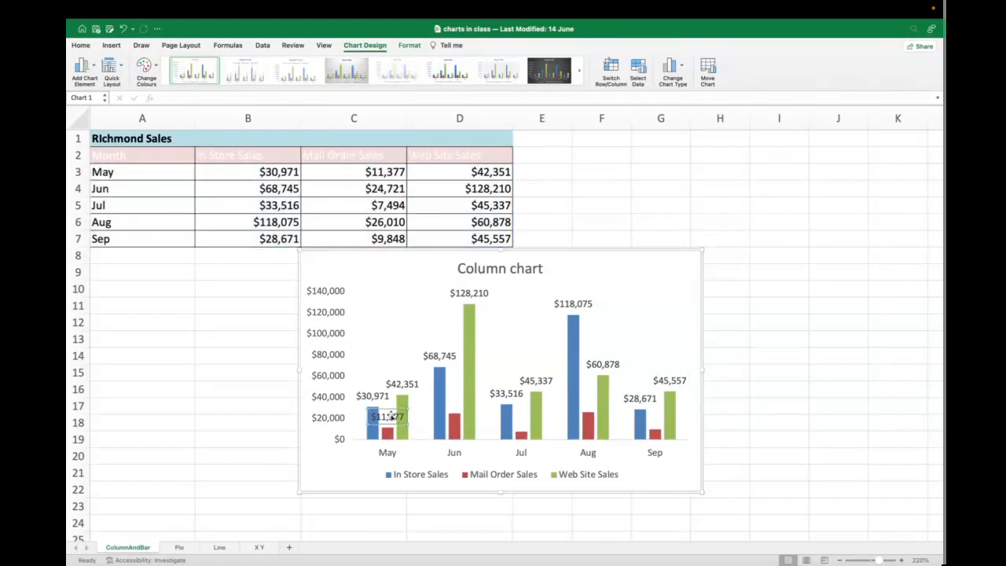
pyautogui.click(388, 432)
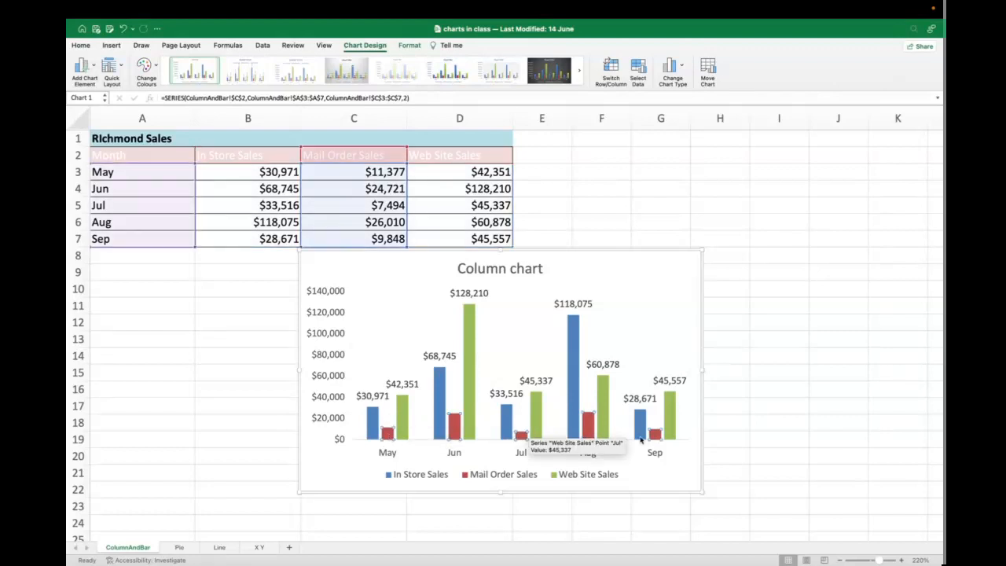
# - Add data labels to all columns of the Mail Order Sales series, and delete the whole chart
pyautogui.rightClick(388, 436)
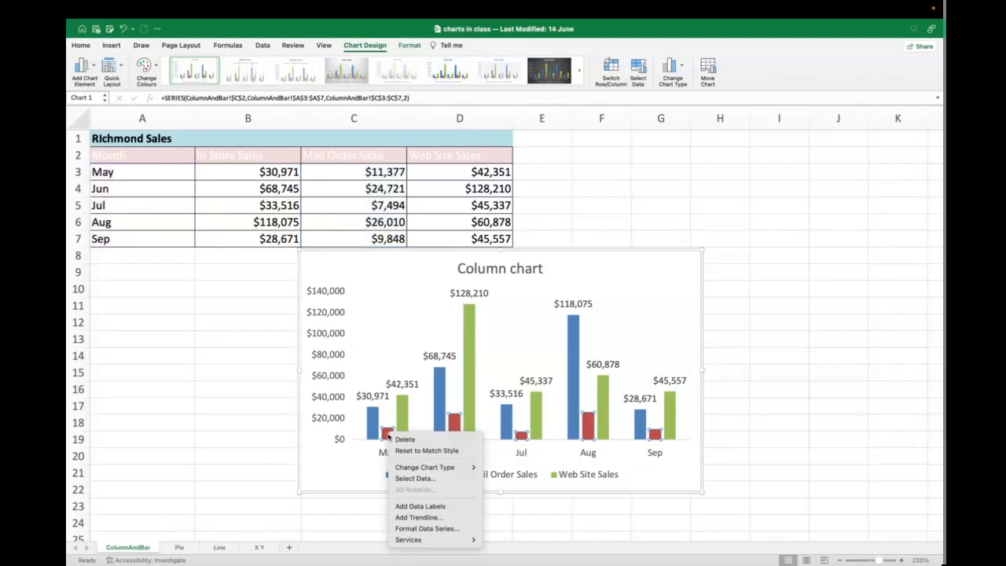
pyautogui.click(415, 506)
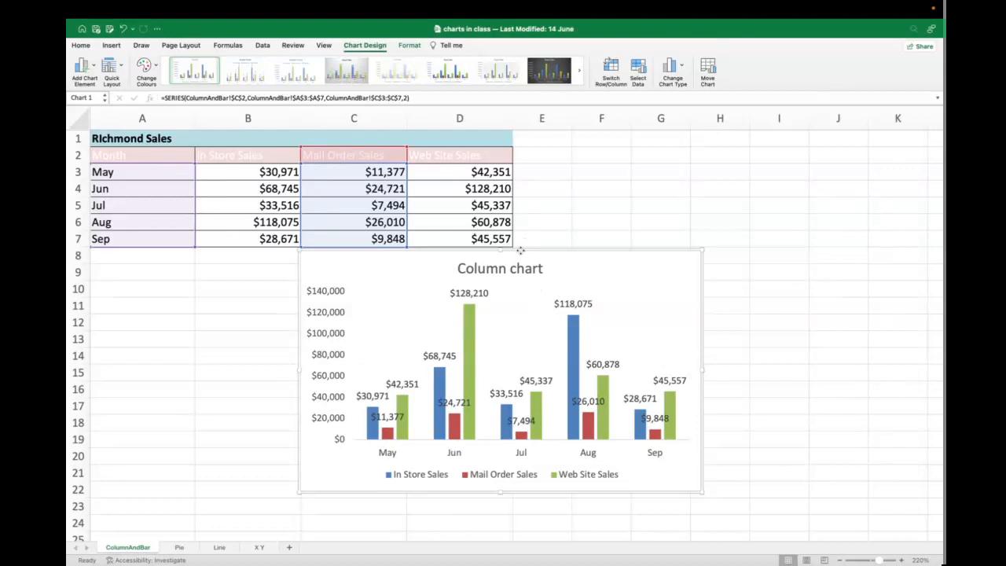
pyautogui.click(521, 251)
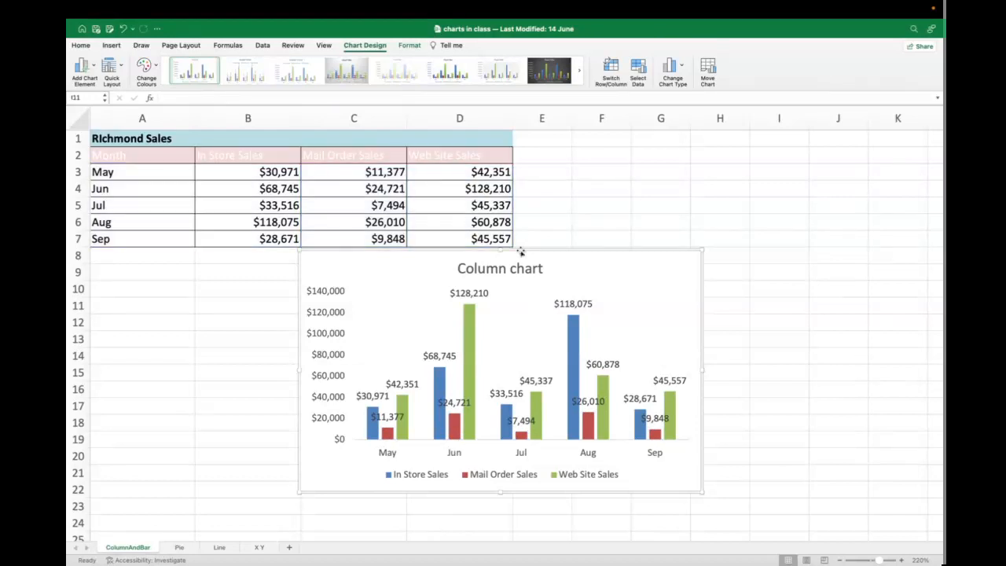
pyautogui.press('Delete')
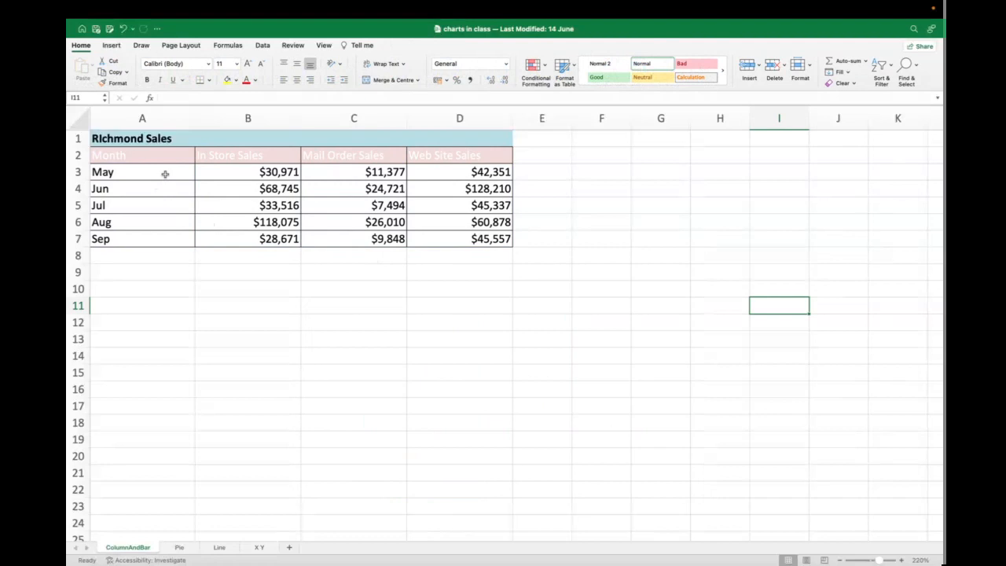
pyautogui.moveTo(150, 154); pyautogui.dragTo(145, 233)
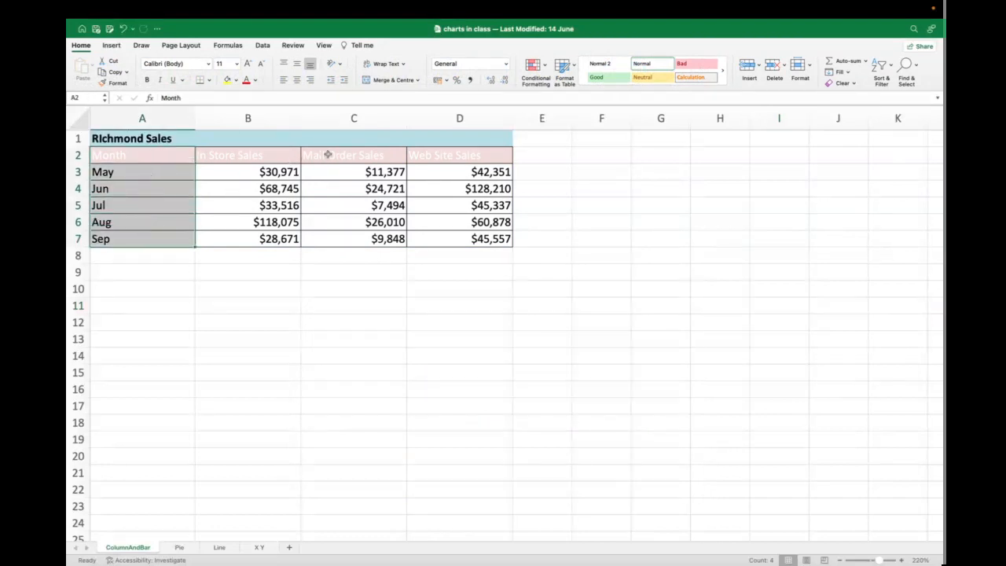
pyautogui.moveTo(327, 155); pyautogui.dragTo(325, 234)
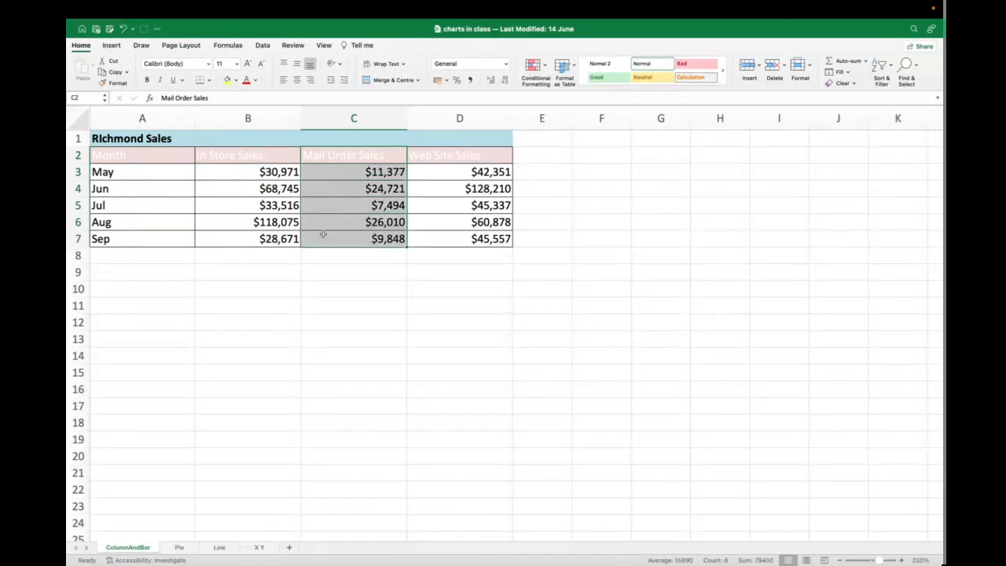
pyautogui.moveTo(168, 158); pyautogui.dragTo(456, 240)
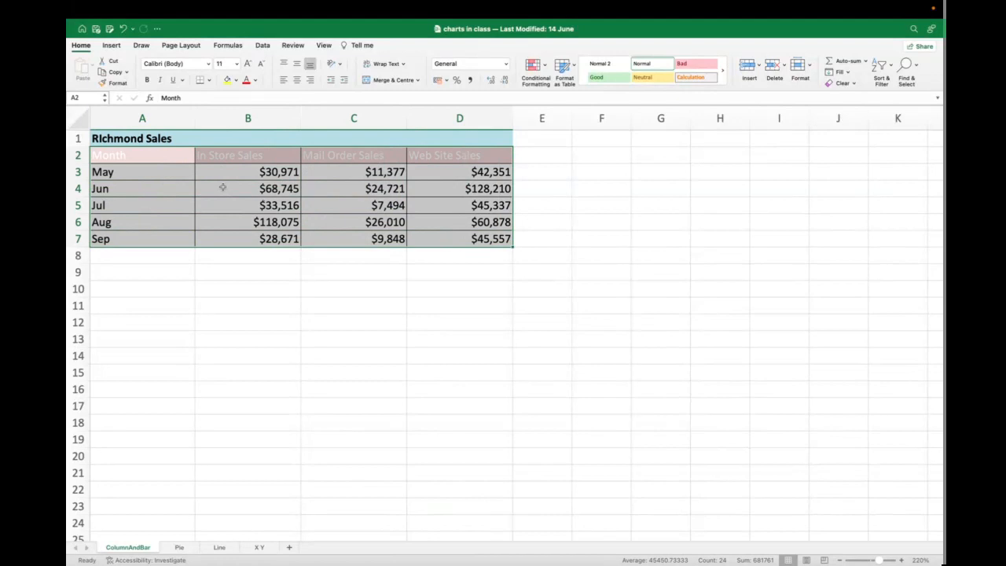
pyautogui.moveTo(118, 149); pyautogui.dragTo(128, 237)
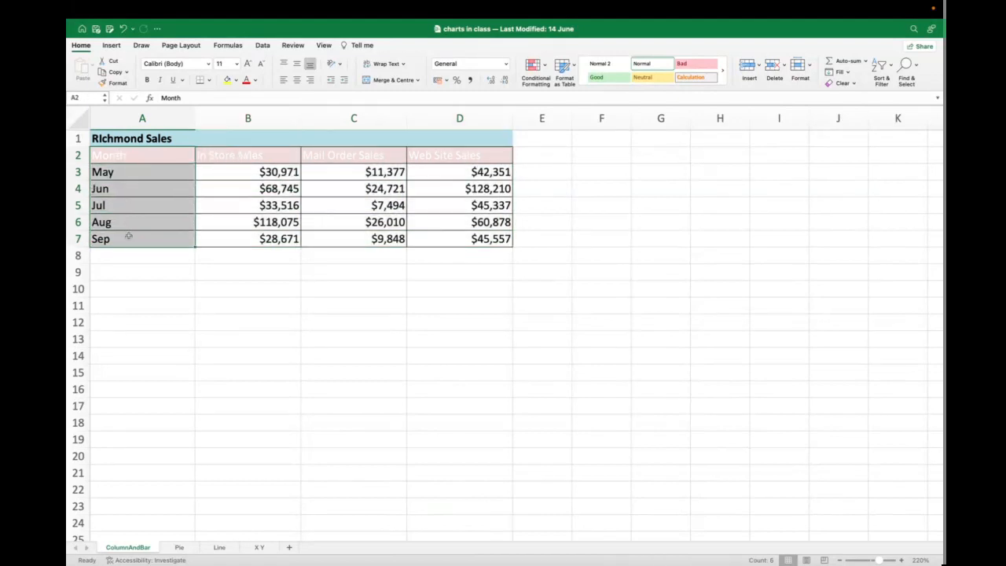
pyautogui.moveTo(343, 157); pyautogui.dragTo(350, 236)
pyautogui.click(156, 159)
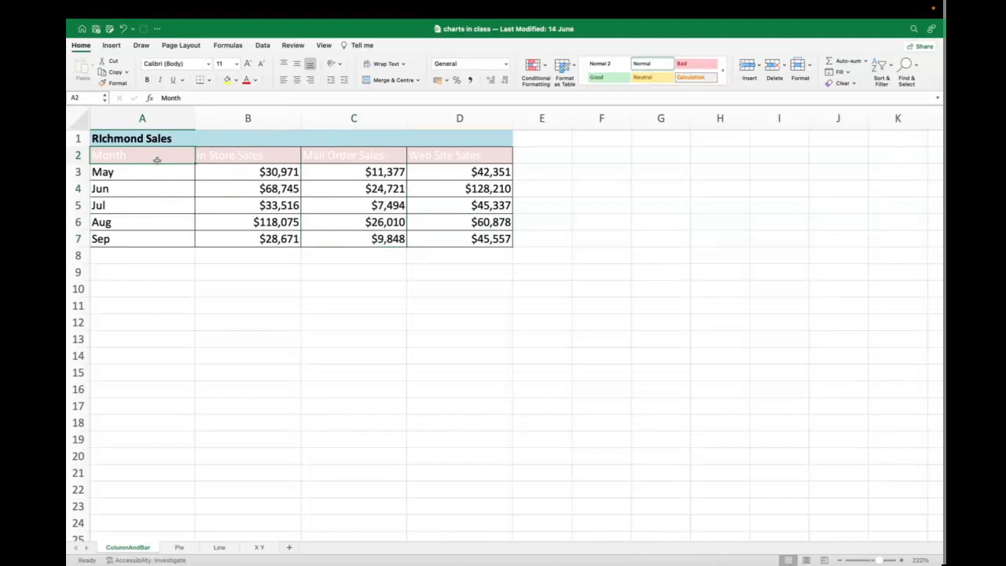
pyautogui.moveTo(156, 154); pyautogui.dragTo(151, 233)
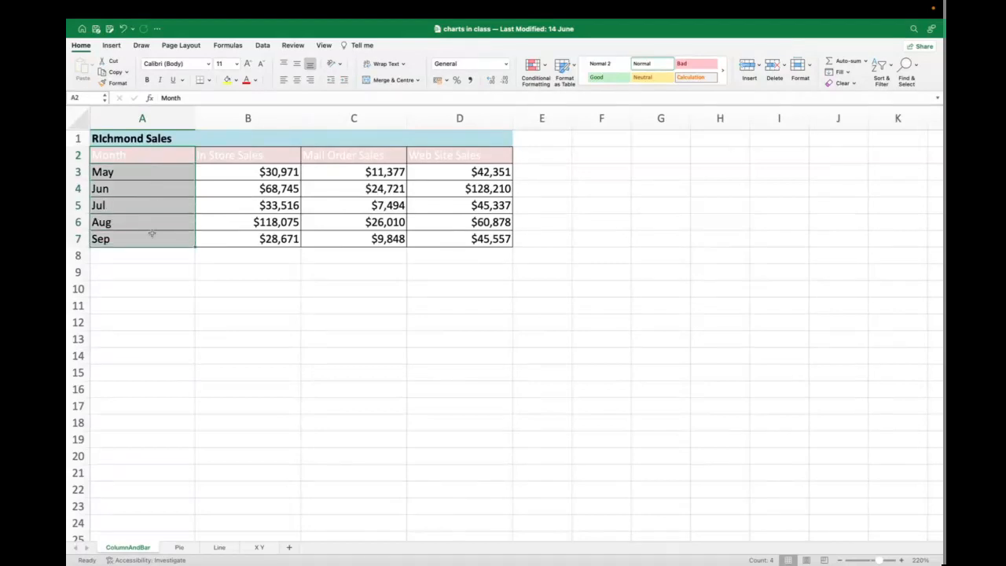
pyautogui.moveTo(366, 154); pyautogui.dragTo(354, 224)
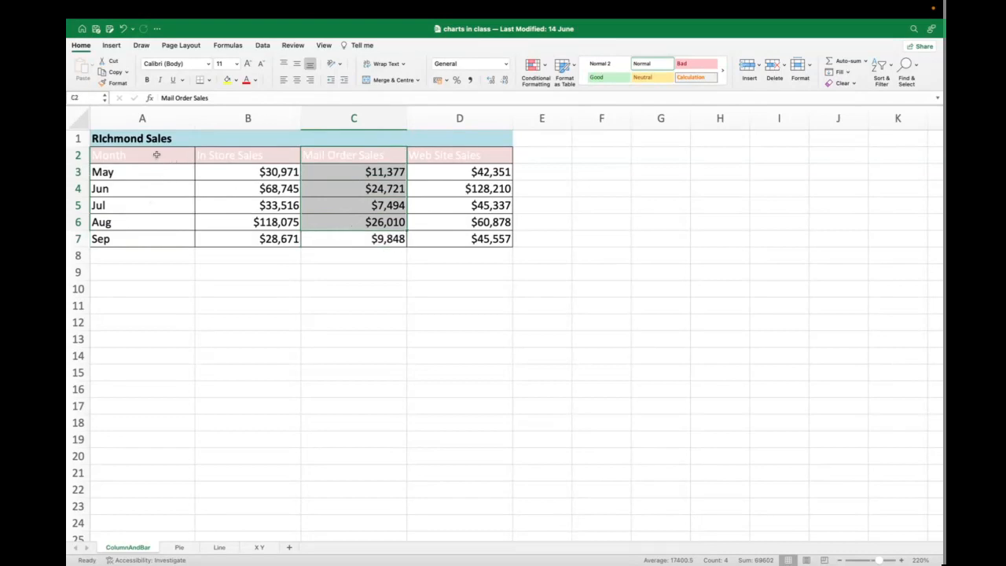
pyautogui.click(156, 154)
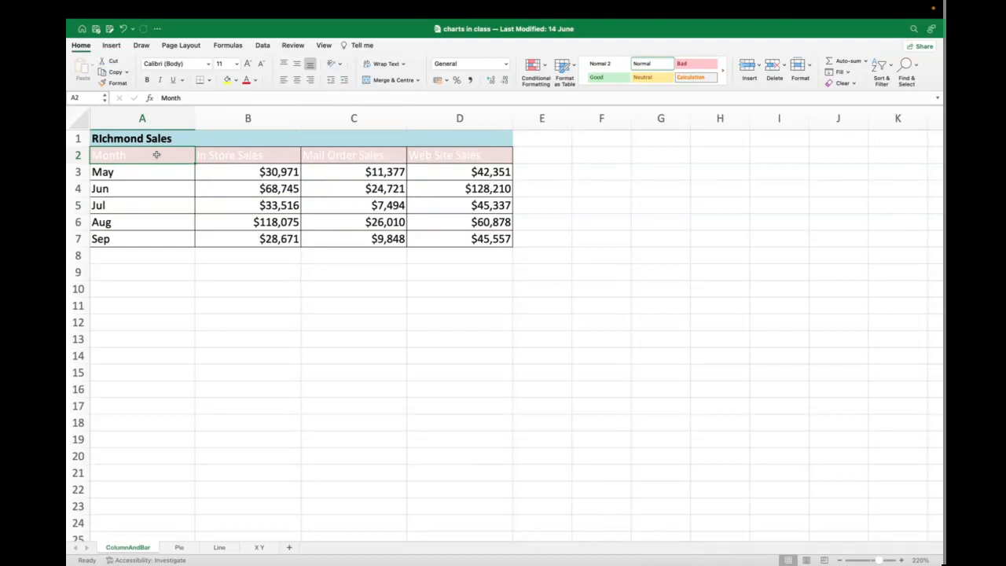
pyautogui.moveTo(157, 155); pyautogui.dragTo(156, 238)
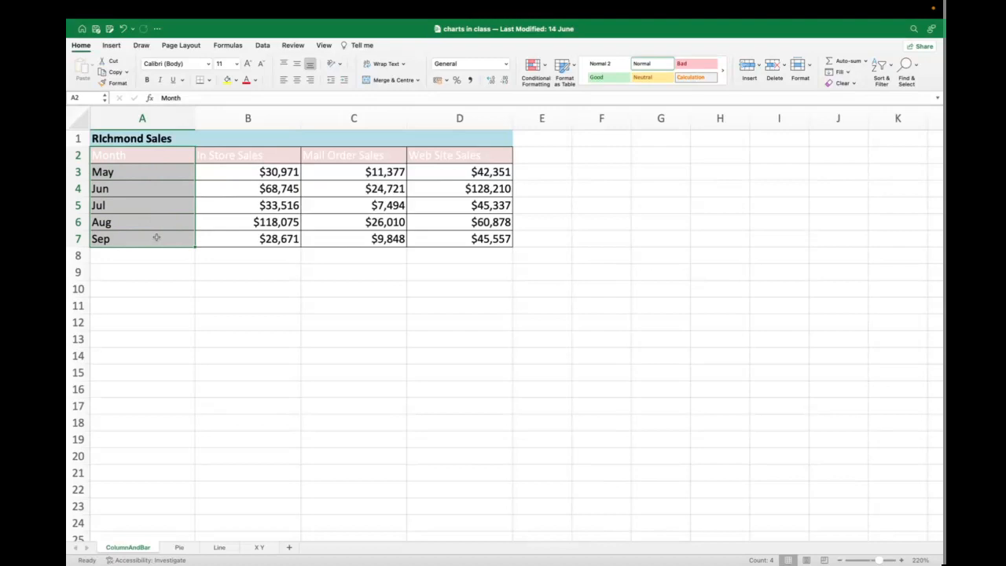
pyautogui.moveTo(344, 157); pyautogui.dragTo(342, 235)
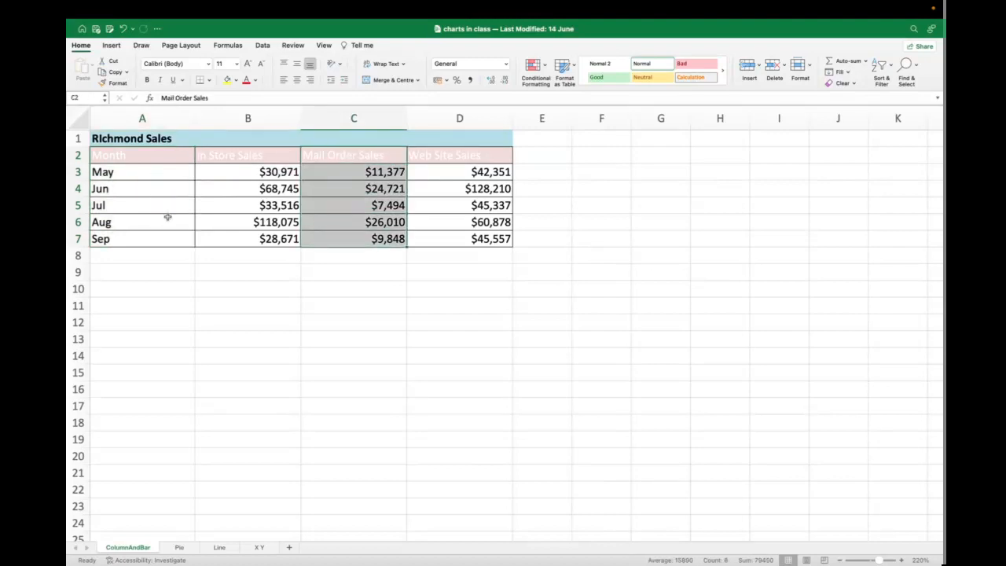
pyautogui.click(148, 153)
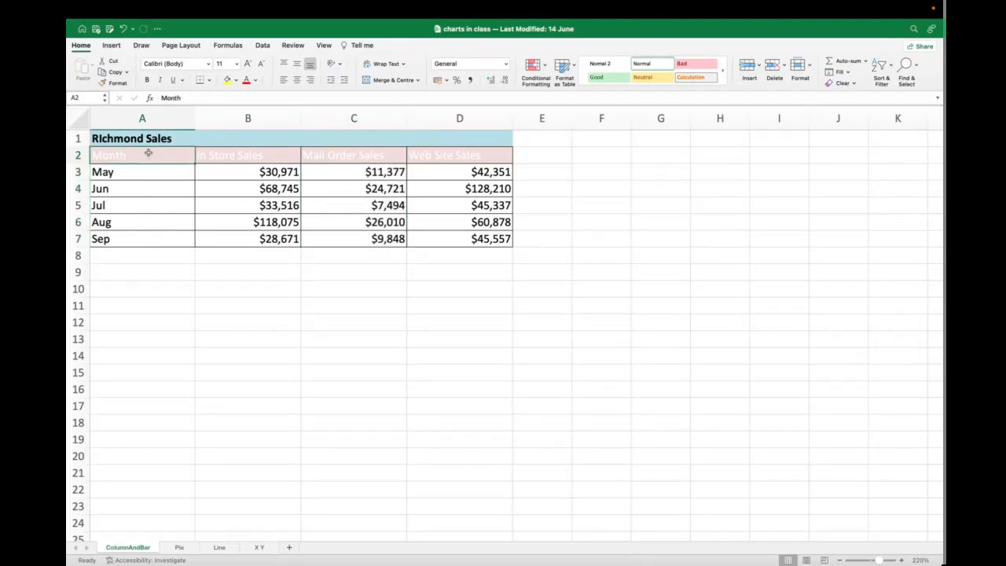
pyautogui.moveTo(147, 153); pyautogui.dragTo(149, 236)
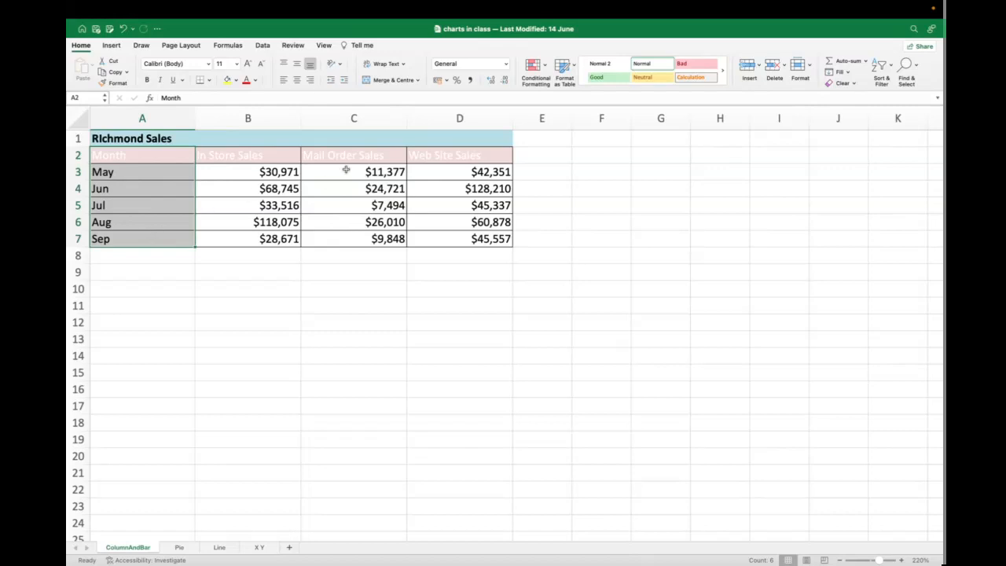
pyautogui.moveTo(345, 156); pyautogui.dragTo(346, 236)
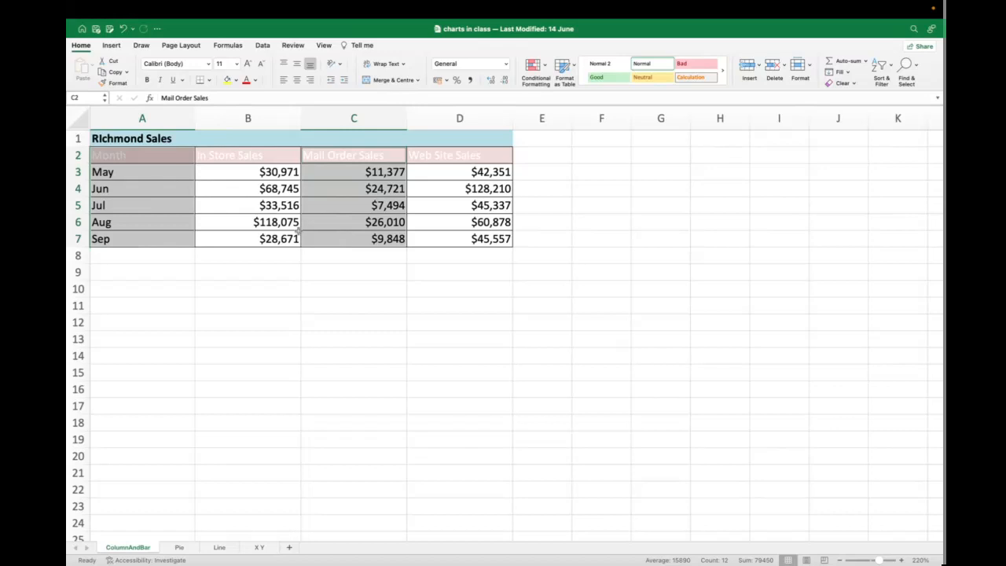
# - Insert a clustered column chart from only the Month and Mail Order Sales columns, A2:A7 and C2:C7
pyautogui.click(161, 158)
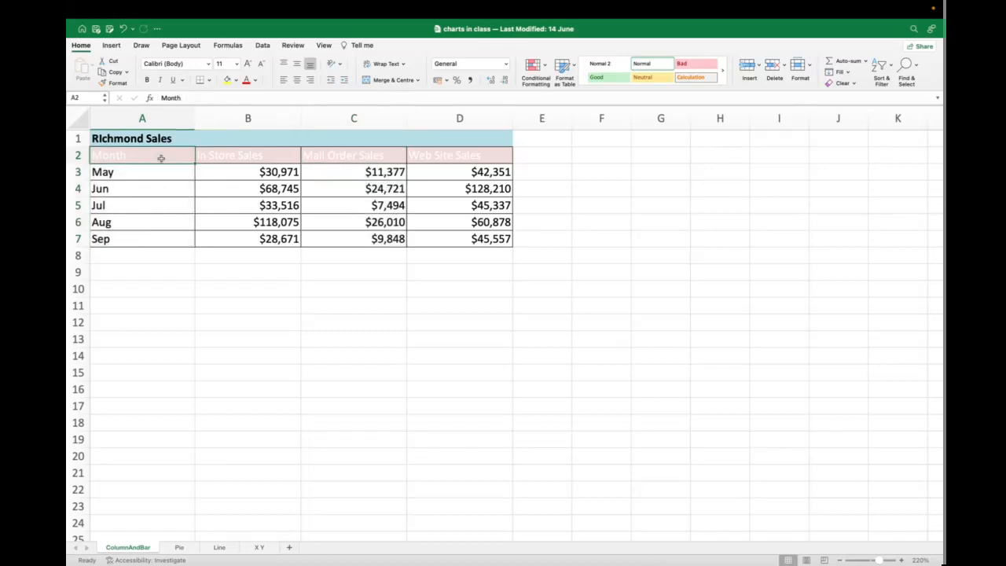
pyautogui.moveTo(161, 158); pyautogui.dragTo(156, 241)
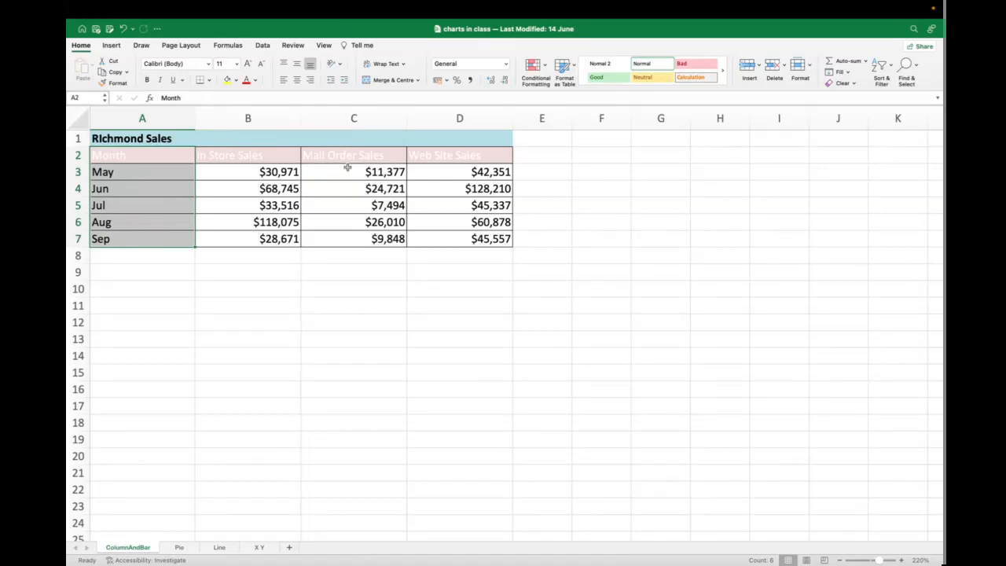
pyautogui.moveTo(348, 157); pyautogui.dragTo(341, 239)
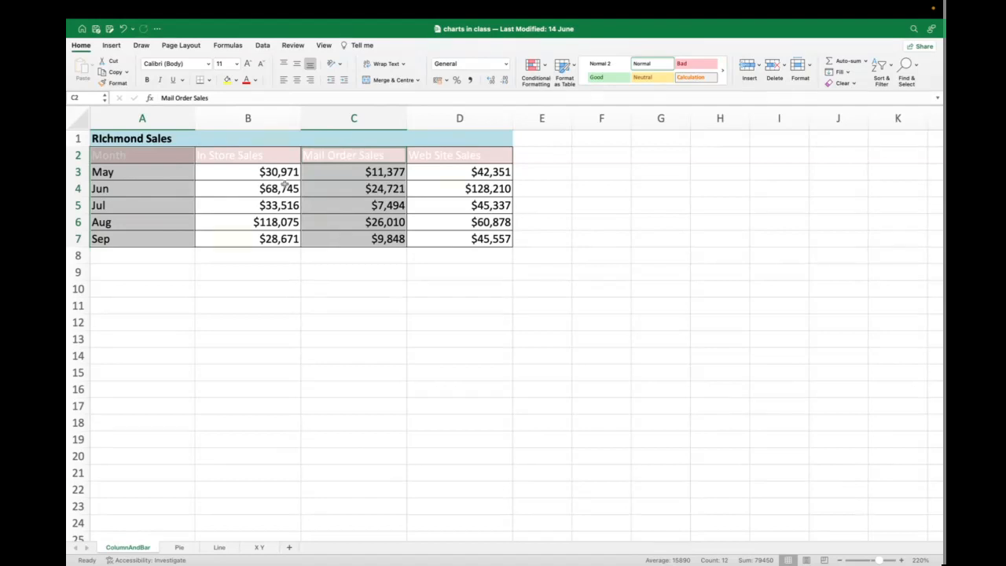
pyautogui.click(111, 45)
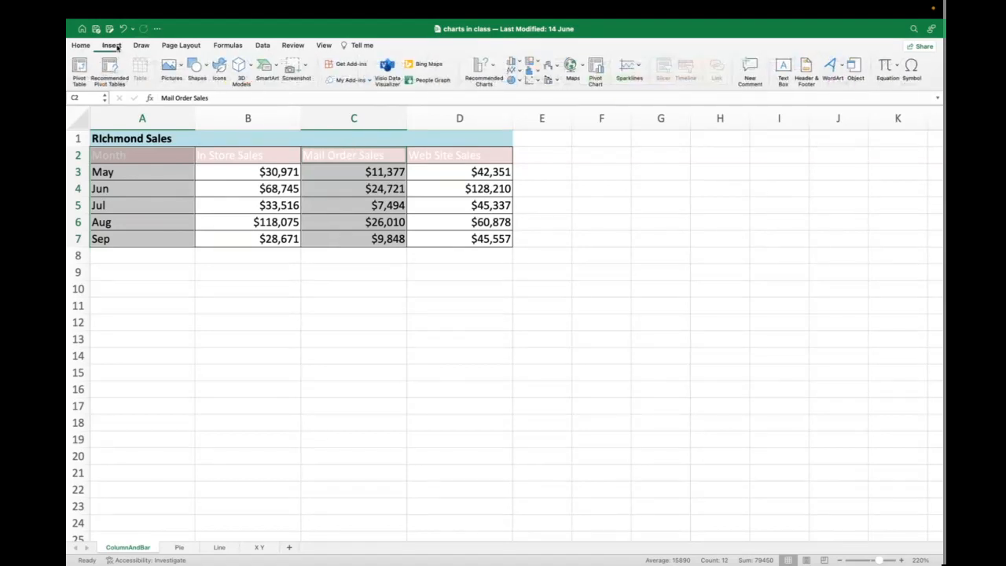
pyautogui.click(517, 61)
pyautogui.click(535, 96)
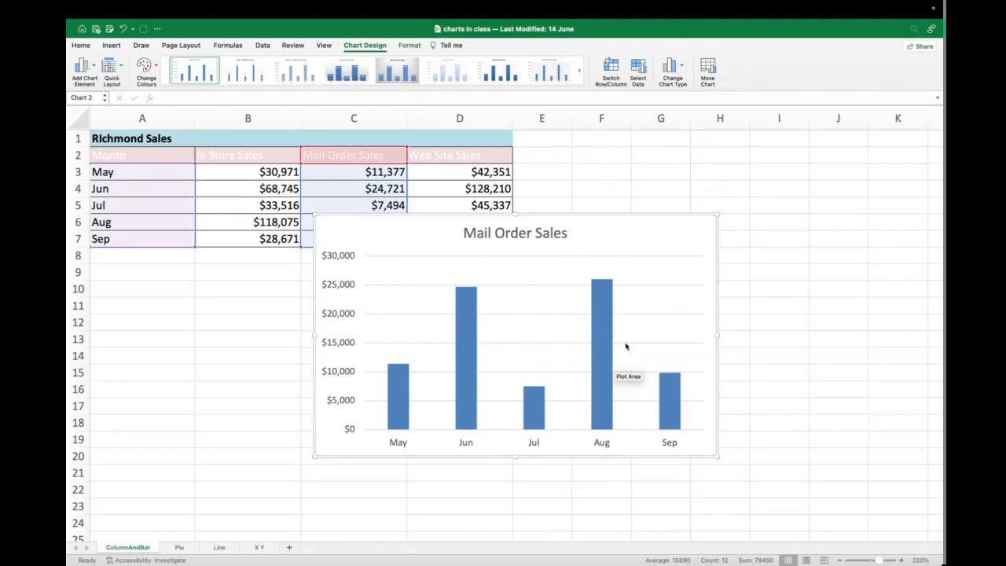
# - Delete the Mail Order Sales column chart and select cell C7
pyautogui.click(564, 217)
pyautogui.press('Delete')
pyautogui.click(374, 238)
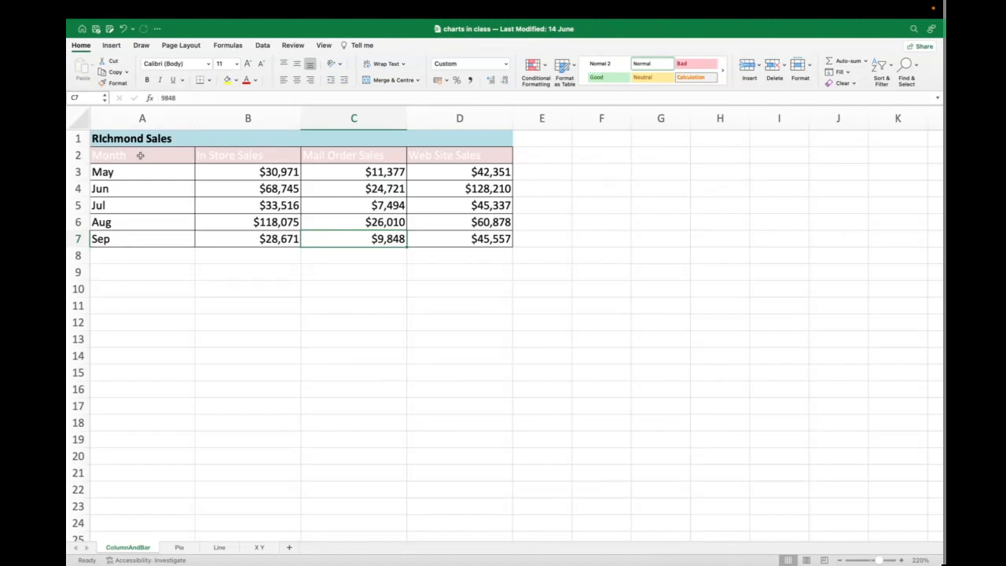
# - Insert a 2D stacked column chart from the full sales table, A2:D7
pyautogui.moveTo(140, 155); pyautogui.dragTo(437, 239)
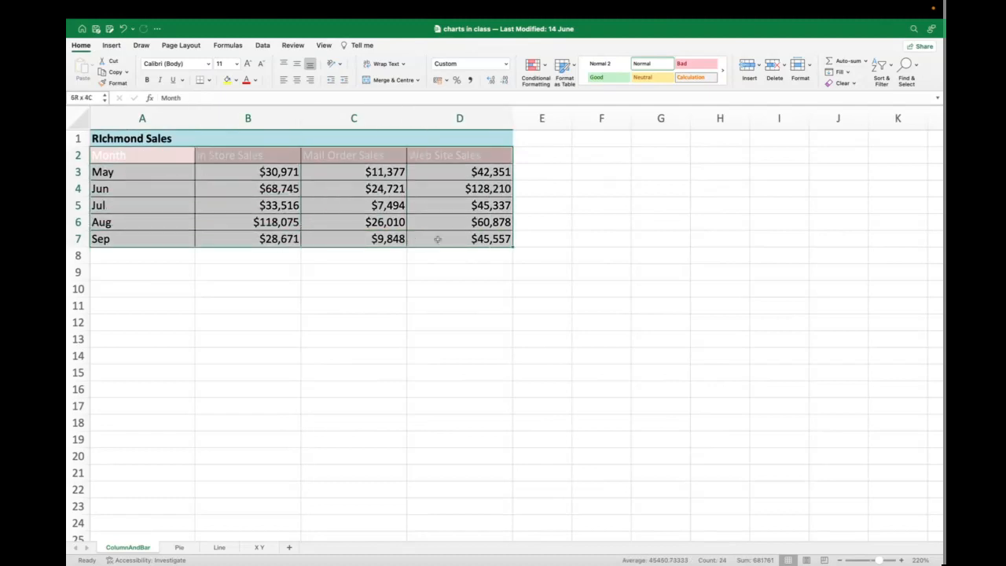
pyautogui.click(168, 151)
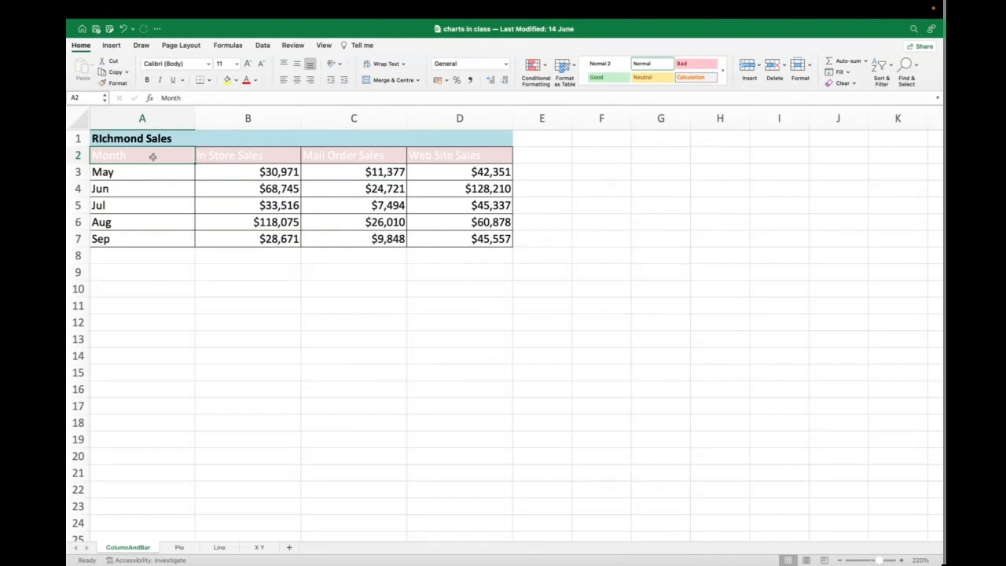
pyautogui.moveTo(157, 158); pyautogui.dragTo(448, 236)
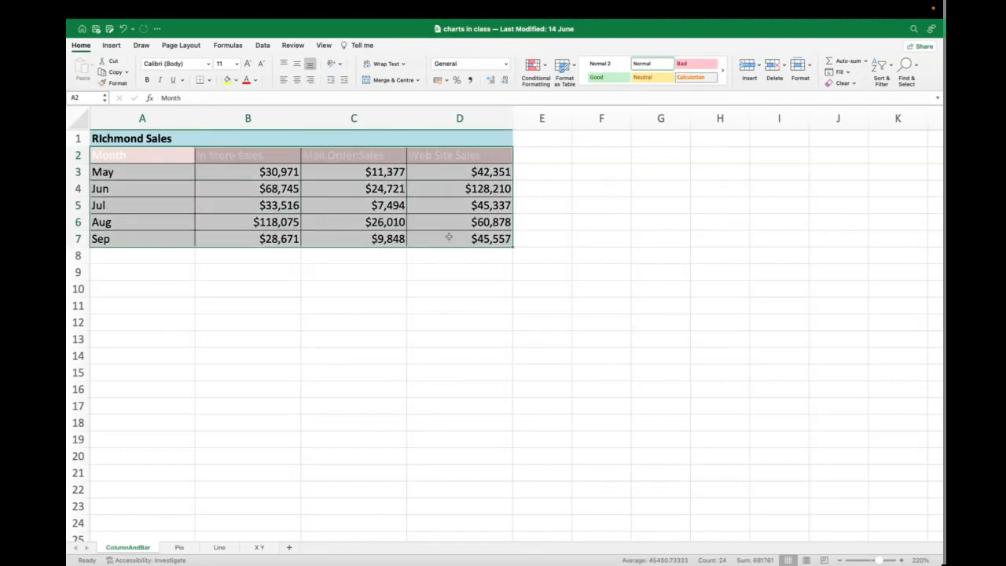
pyautogui.click(112, 45)
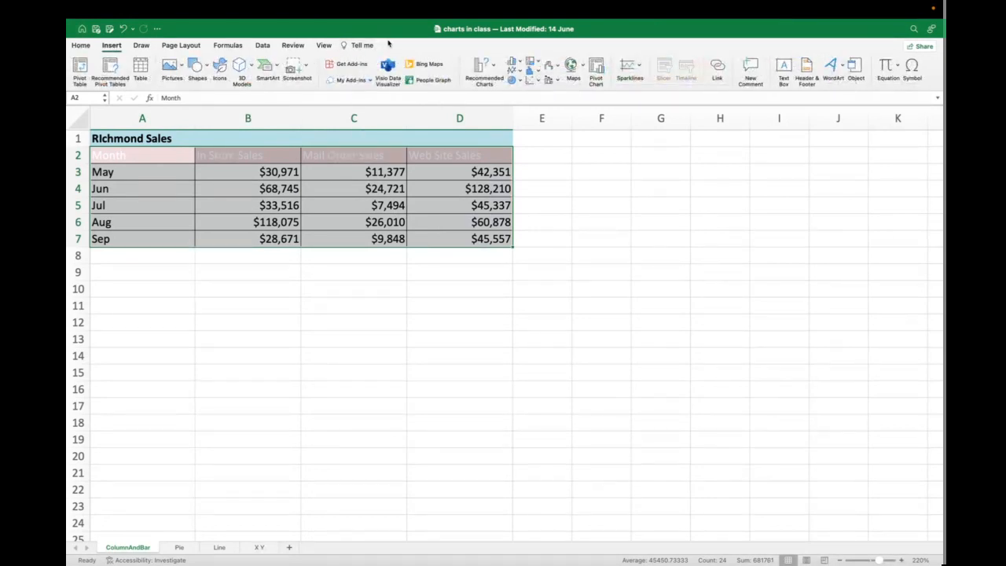
pyautogui.click(520, 63)
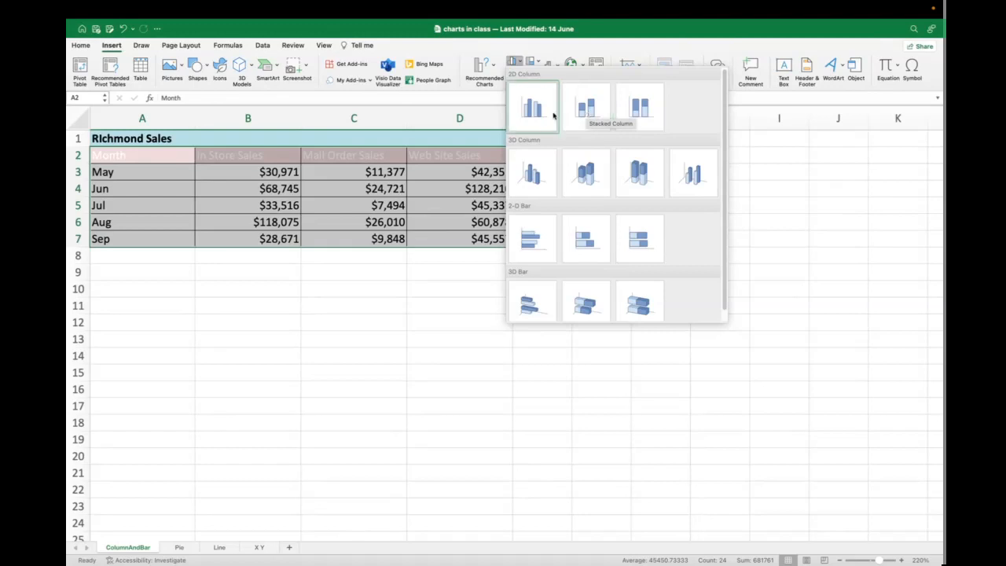
pyautogui.click(598, 119)
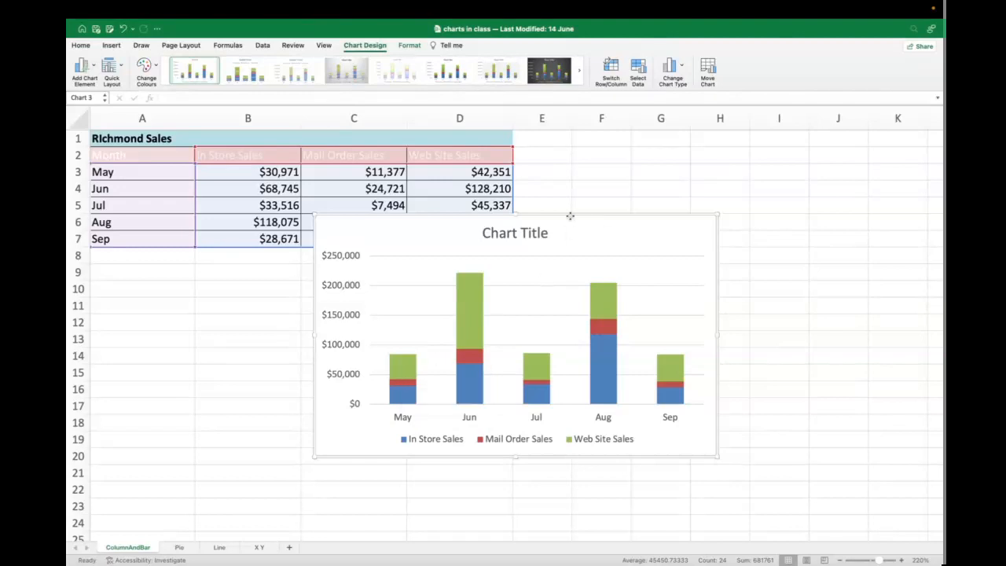
# - Move the stacked column chart below the sales table and delete it
pyautogui.moveTo(570, 216); pyautogui.dragTo(557, 250)
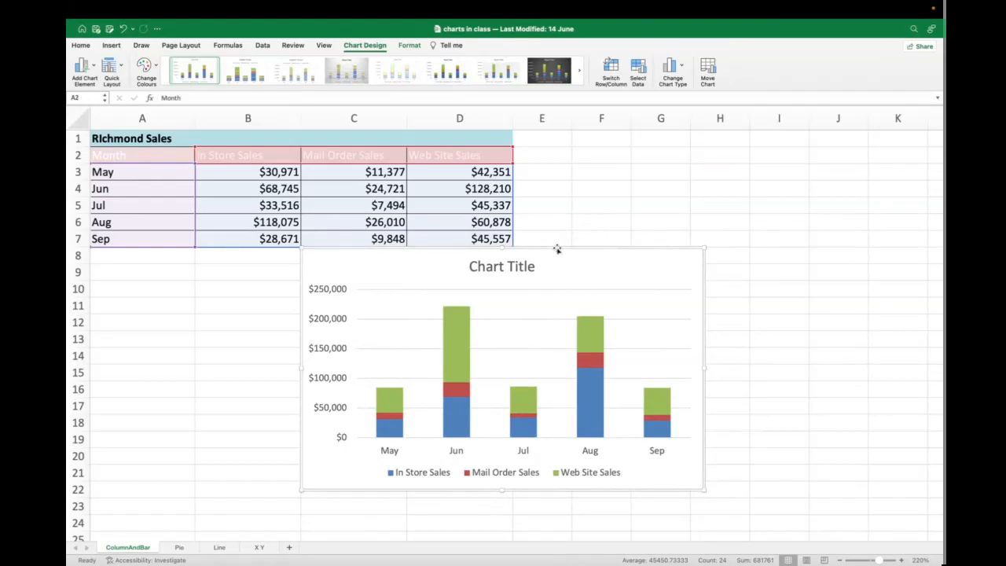
pyautogui.press('Delete')
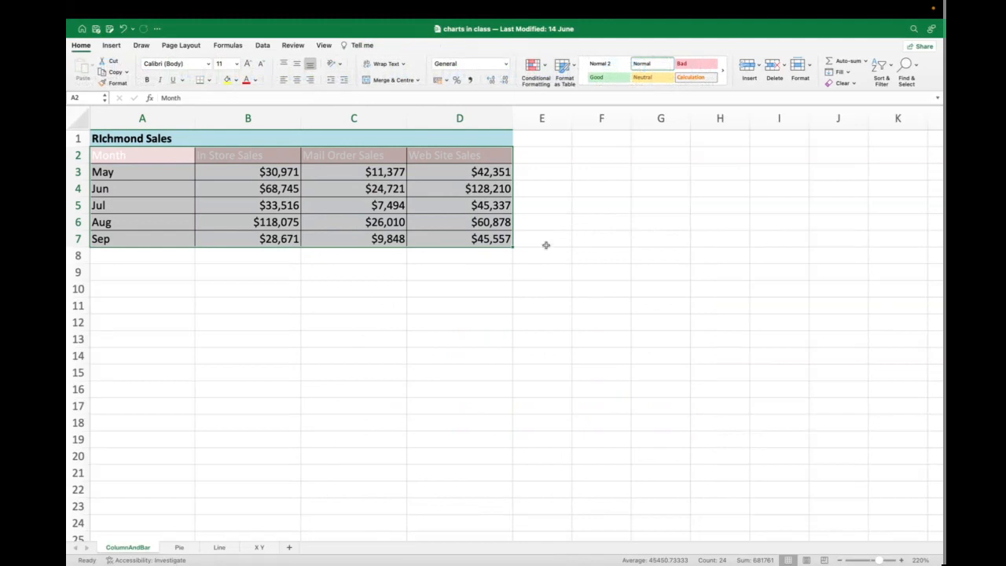
# - Insert a 2D clustered bar chart from the full sales table, A2:D7
pyautogui.click(152, 155)
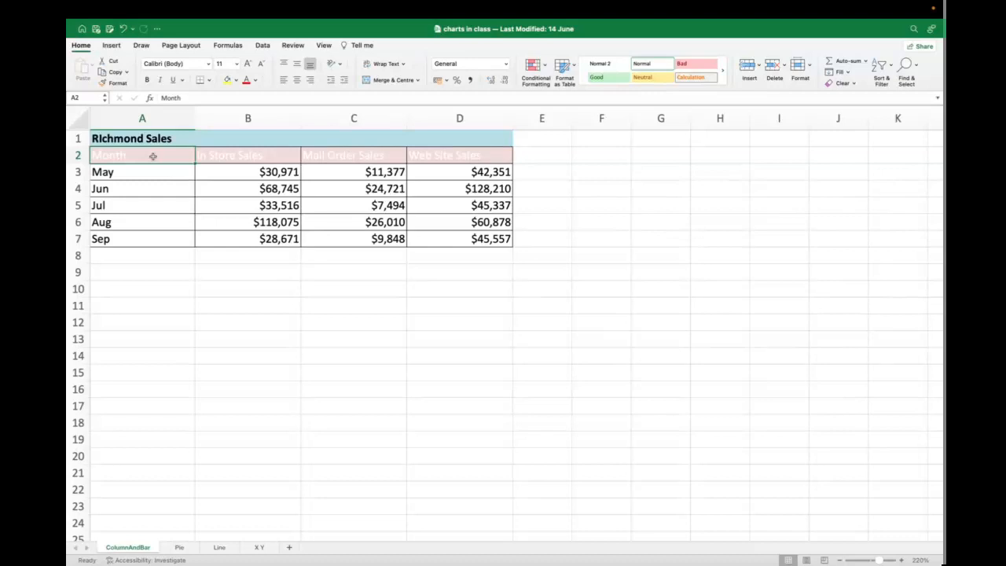
pyautogui.moveTo(152, 156); pyautogui.dragTo(450, 234)
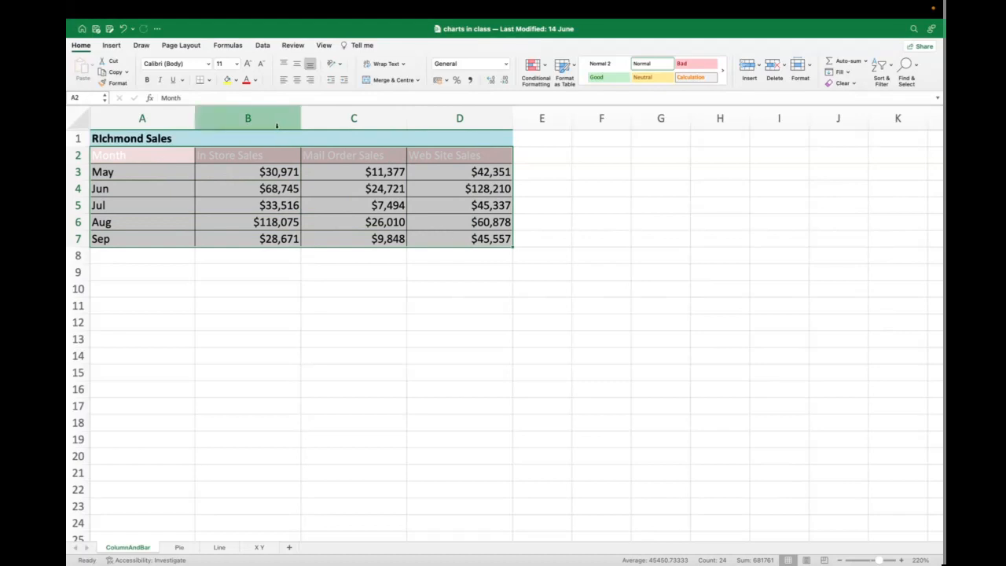
pyautogui.click(111, 46)
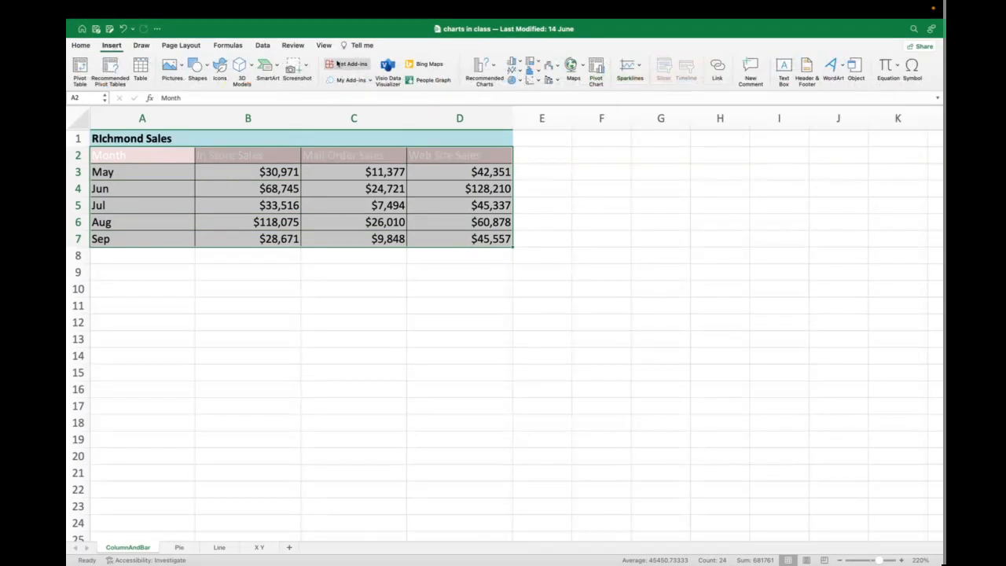
pyautogui.click(517, 63)
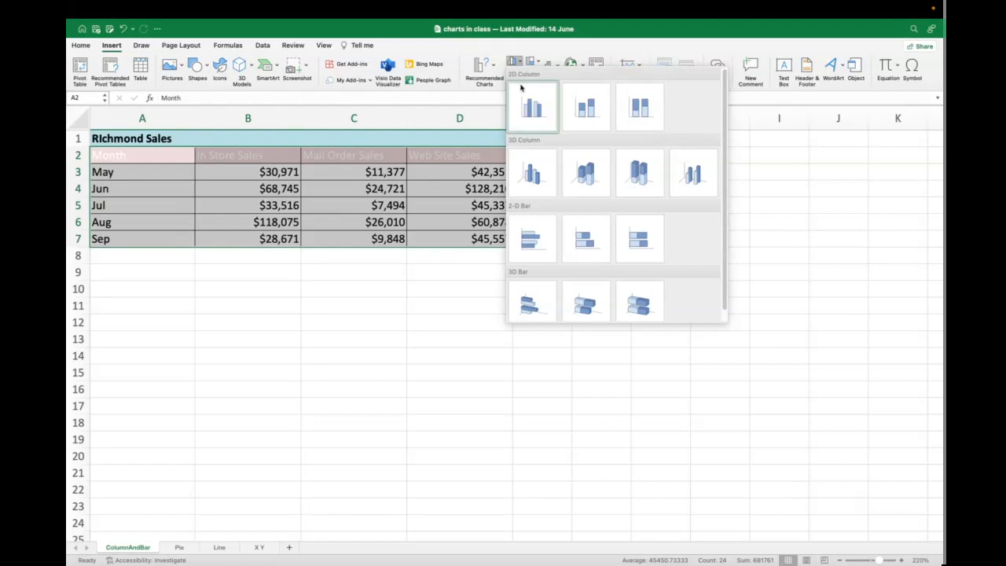
pyautogui.click(536, 243)
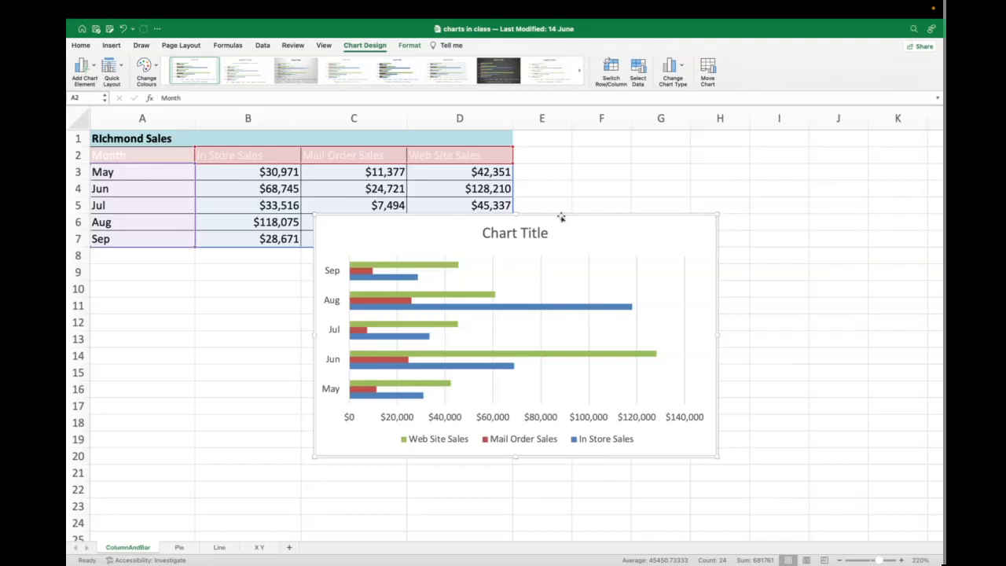
# - Delete the clustered bar chart and look through the other available bar chart types
pyautogui.press('Delete')
pyautogui.click(112, 47)
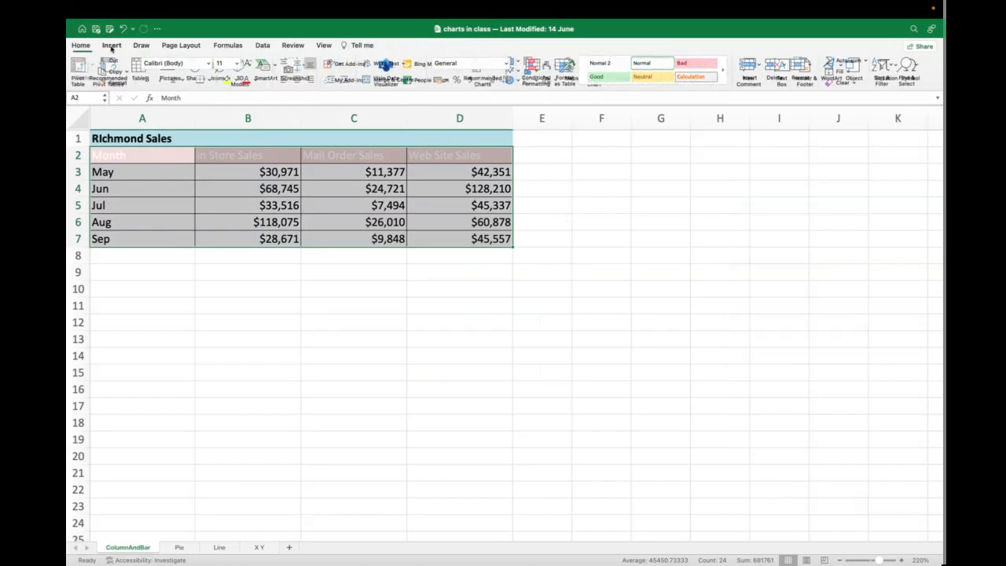
pyautogui.click(520, 62)
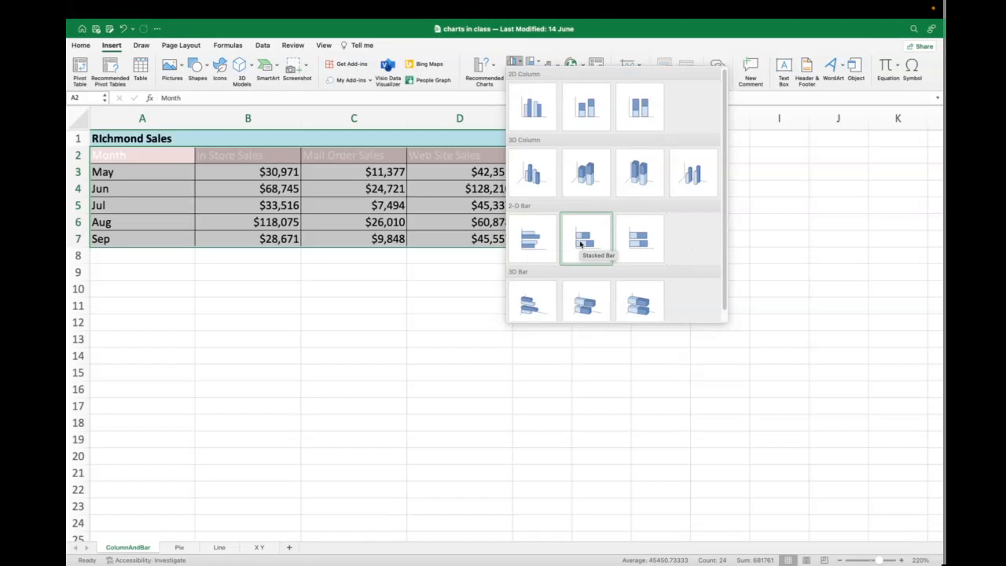
pyautogui.click(462, 280)
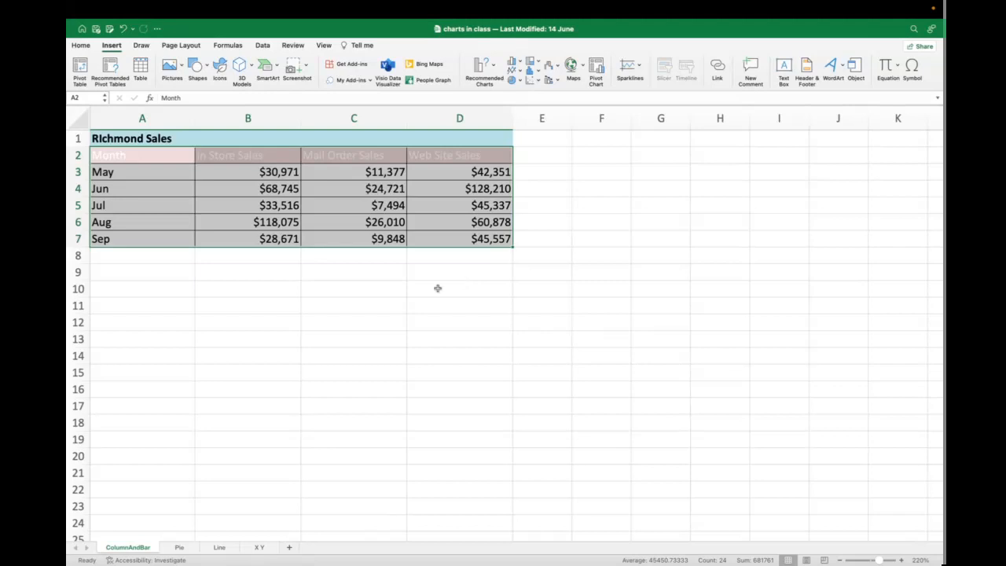
# - On the Pie sheet, delete the Total column, column E, from the RICH Summer Sales table
pyautogui.click(180, 547)
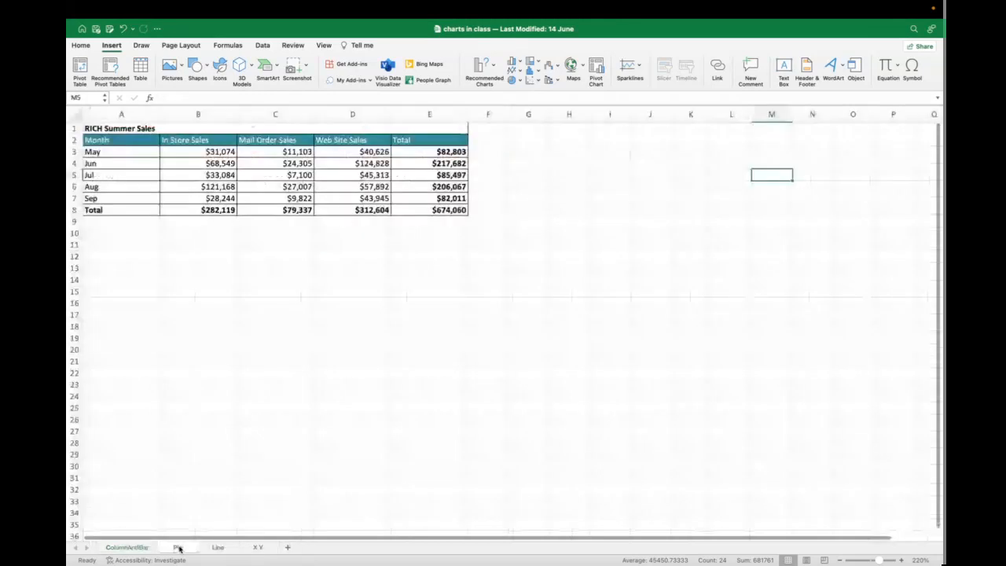
pyautogui.click(901, 560)
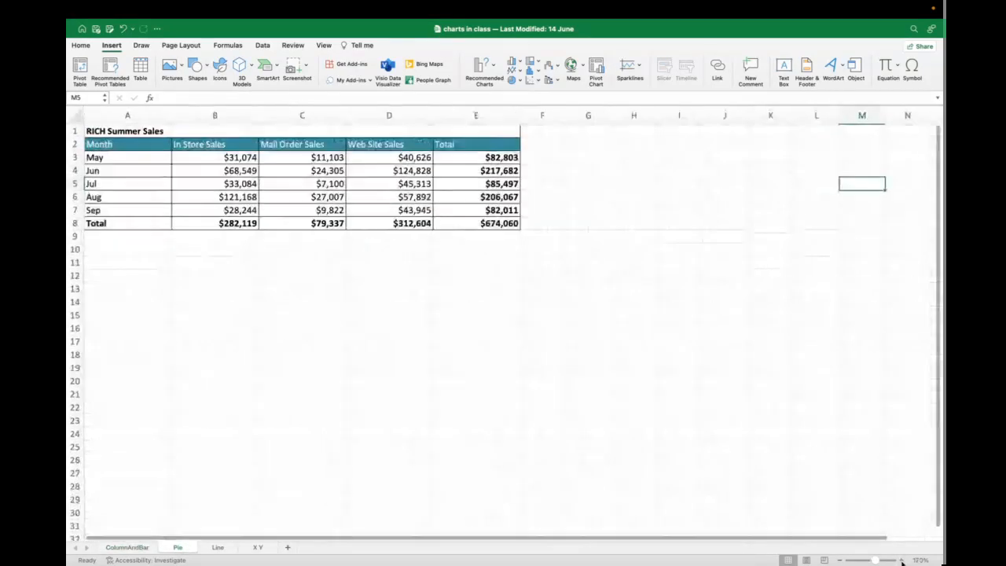
pyautogui.click(902, 559)
pyautogui.click(901, 560)
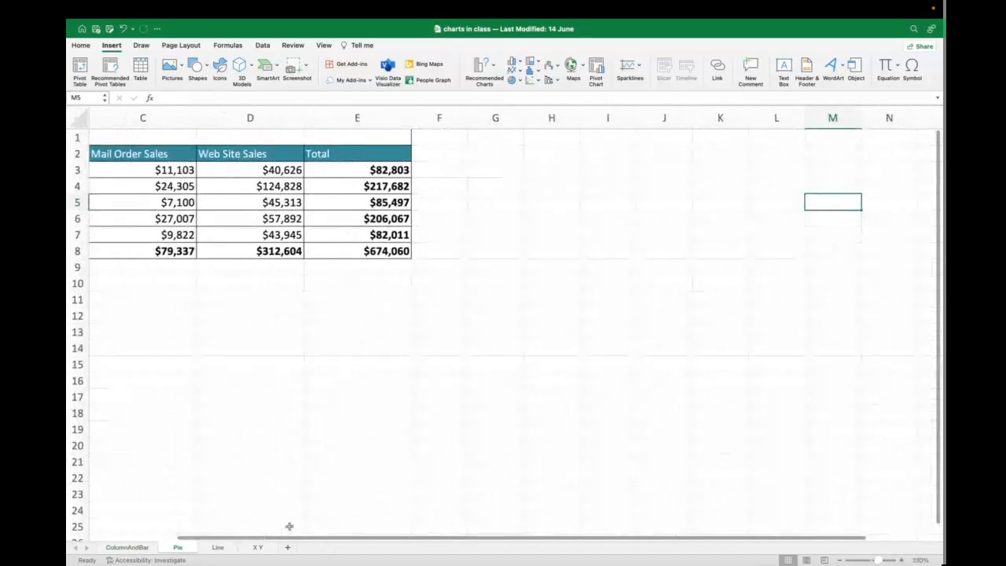
pyautogui.click(134, 538)
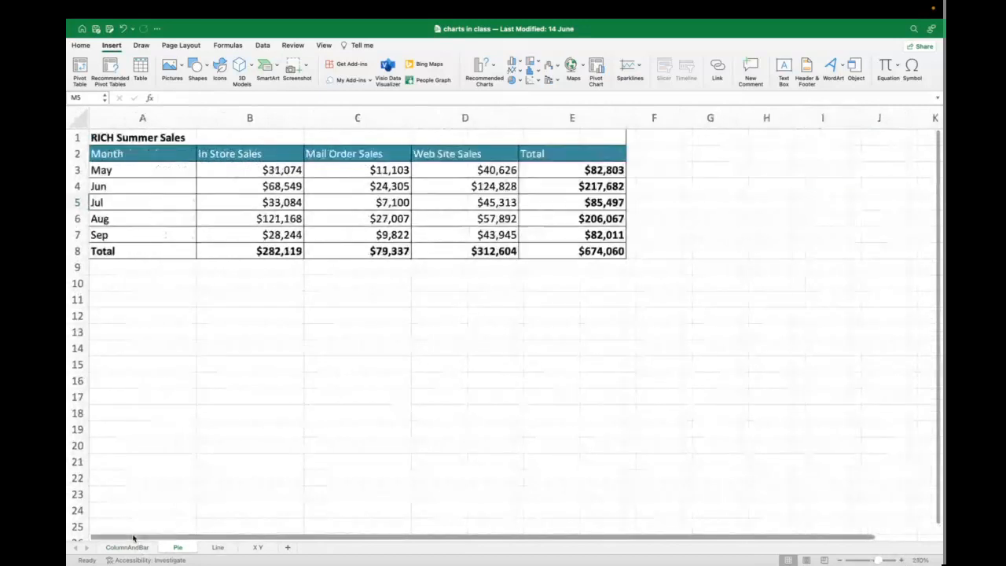
pyautogui.rightClick(563, 118)
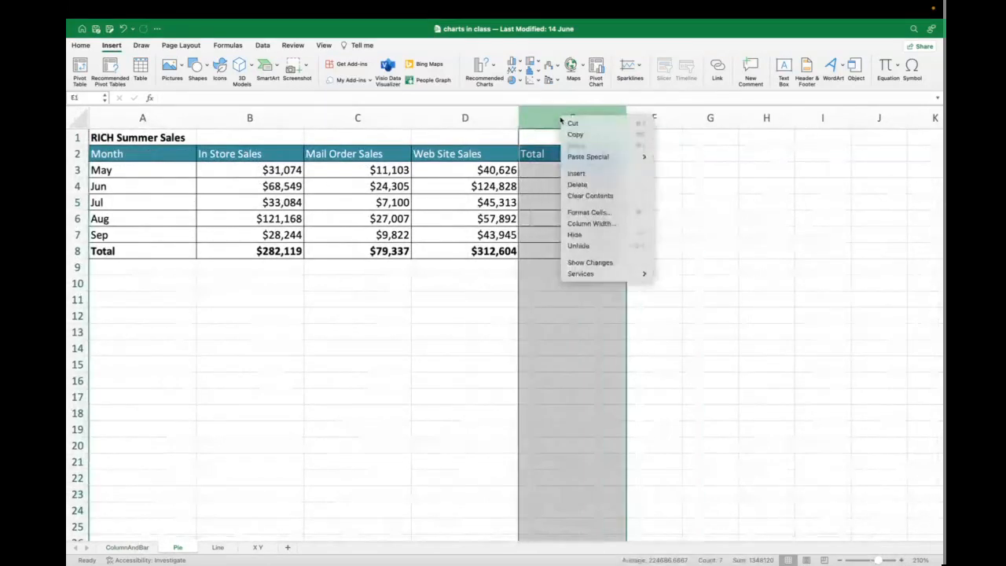
pyautogui.click(578, 184)
# - Delete the Total row, row 8, from the RICH Summer Sales table and save the workbook
pyautogui.click(77, 251)
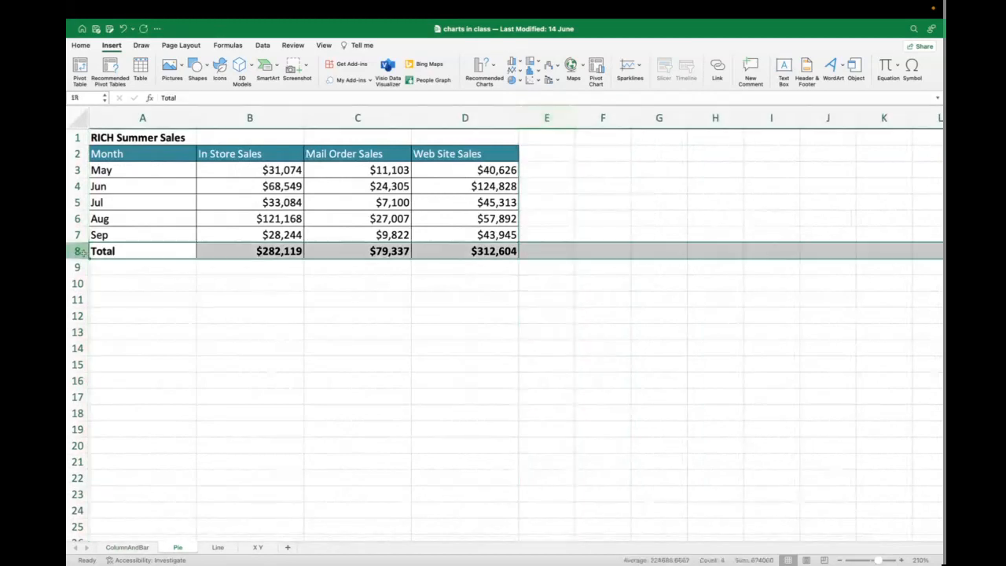
pyautogui.rightClick(80, 252)
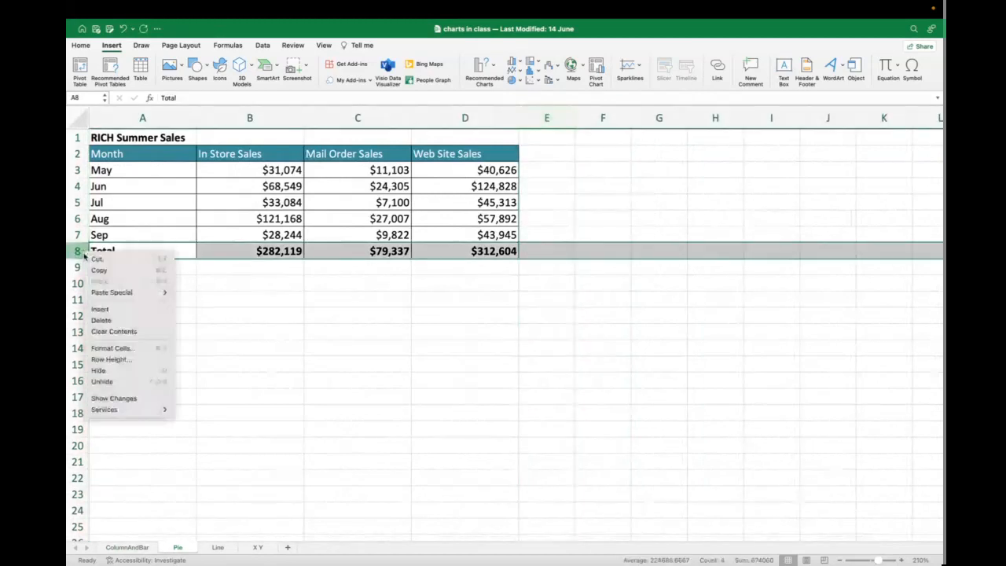
pyautogui.click(129, 319)
pyautogui.click(142, 173)
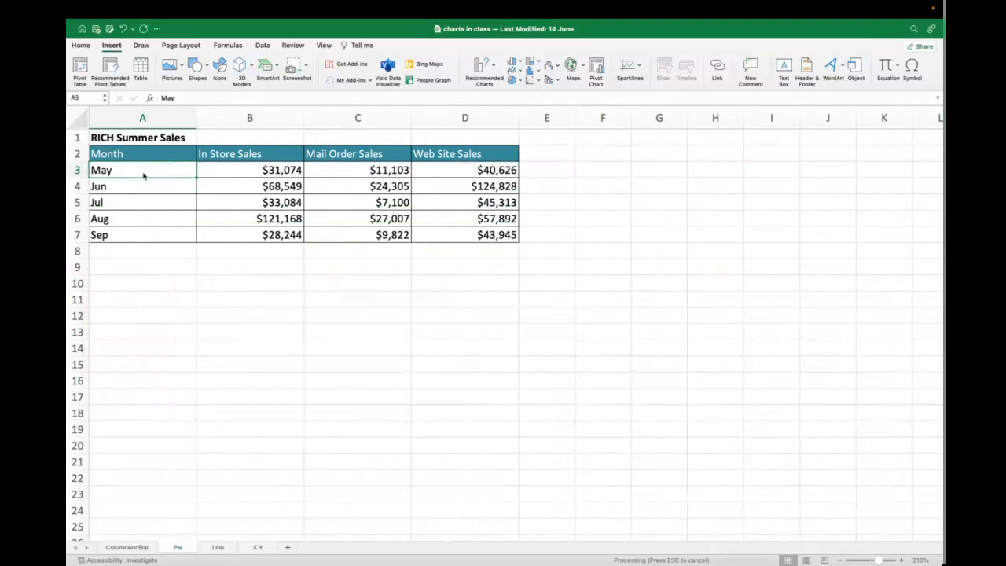
pyautogui.click(95, 29)
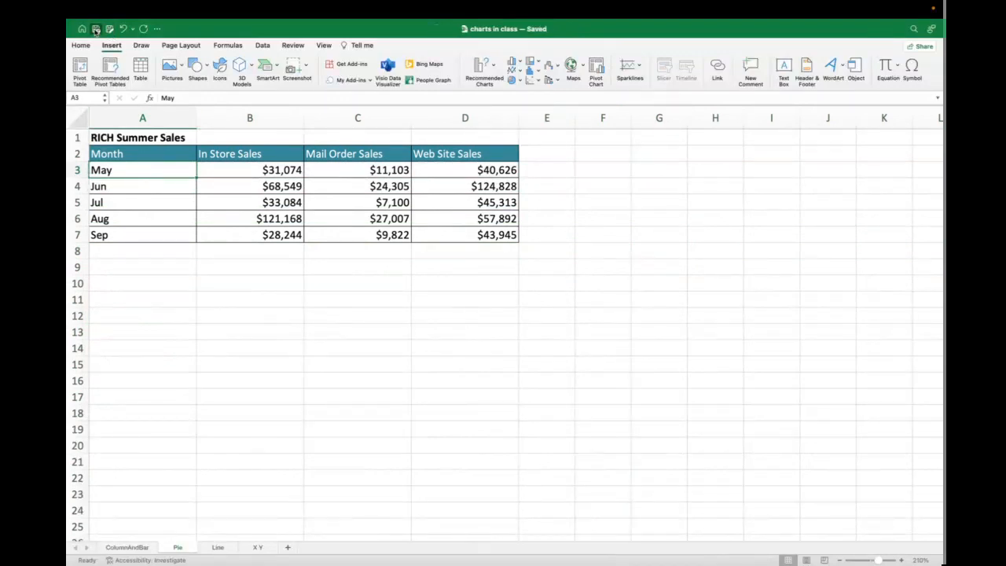
pyautogui.click(226, 168)
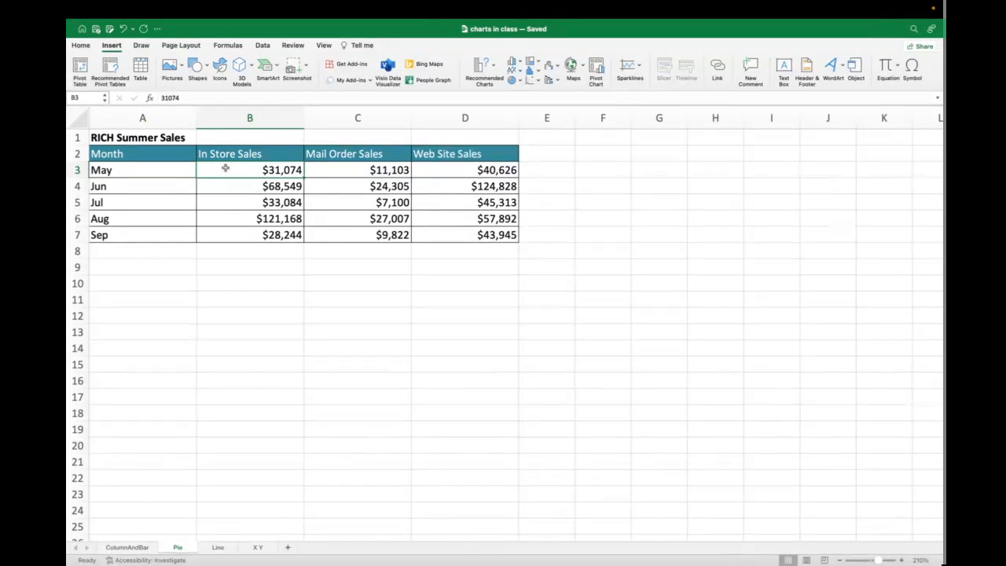
pyautogui.moveTo(160, 152); pyautogui.dragTo(431, 233)
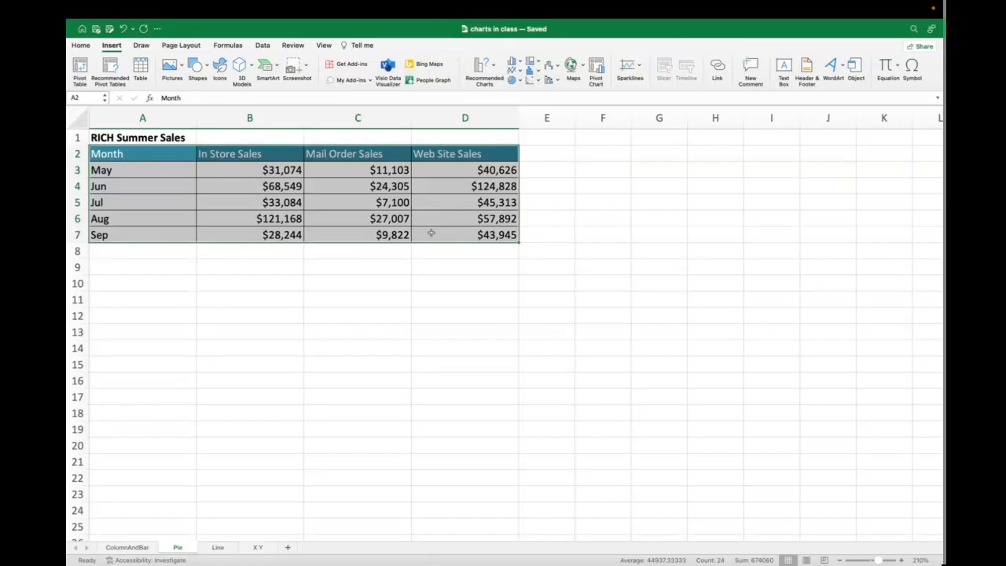
pyautogui.click(391, 206)
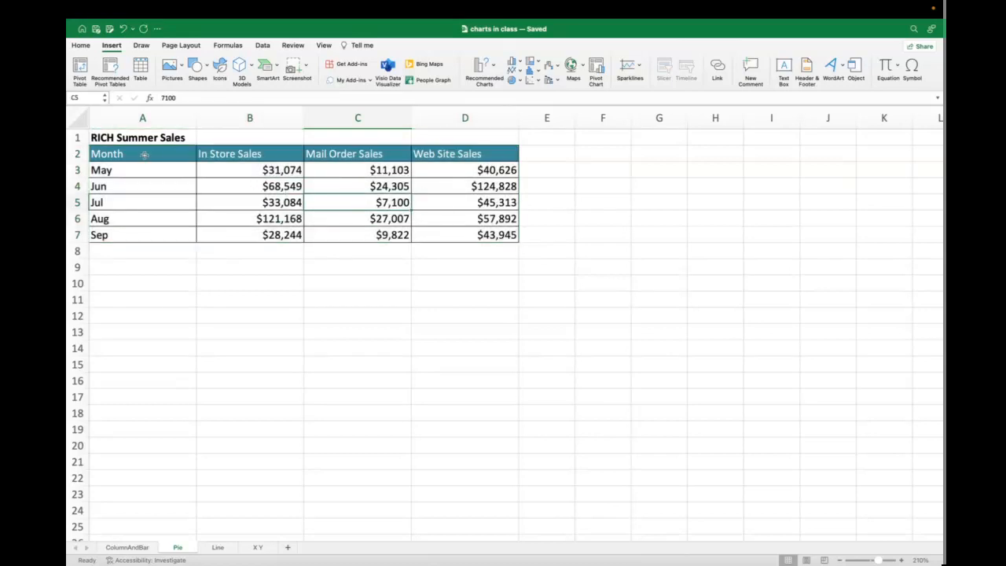
pyautogui.moveTo(145, 155); pyautogui.dragTo(142, 235)
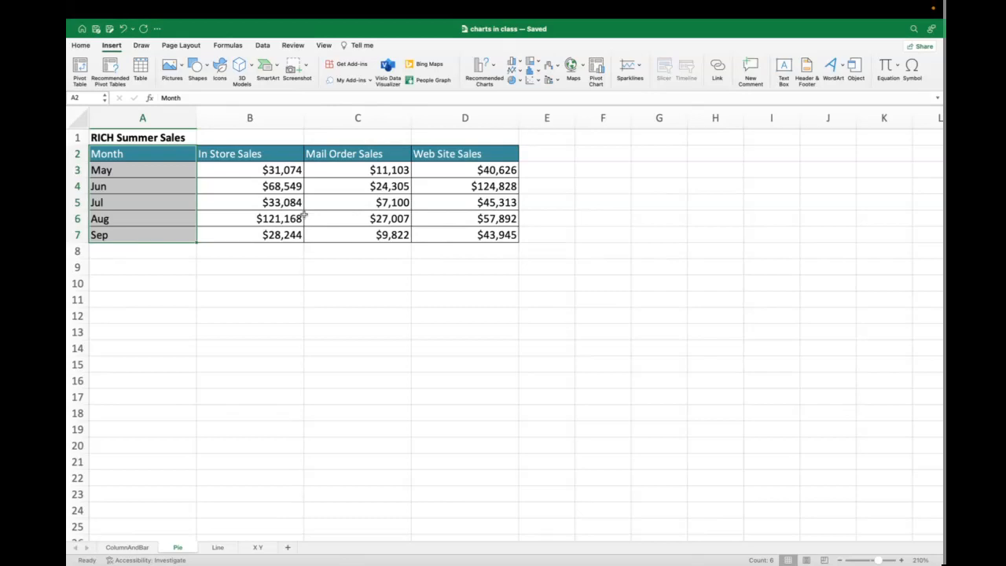
pyautogui.click(162, 236)
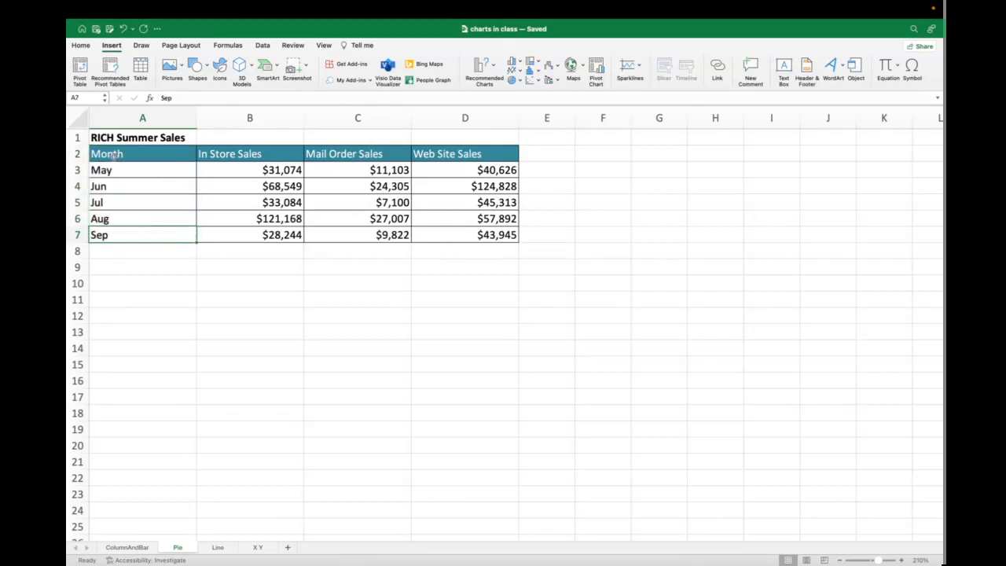
pyautogui.moveTo(114, 154); pyautogui.dragTo(112, 169)
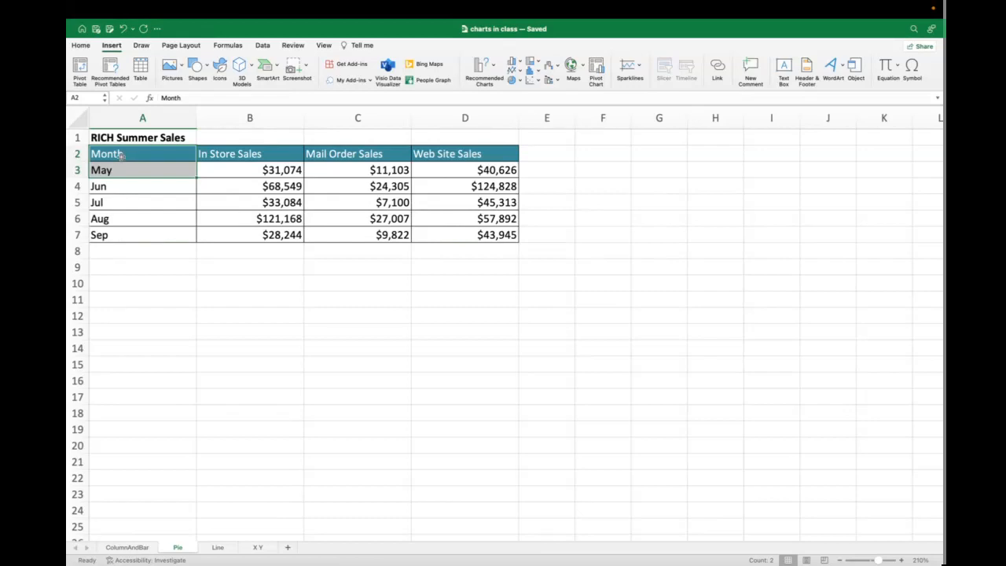
# - Insert a 2D pie chart from the Month and Web Site Sales columns, A2:A7 and D2:D7, and move it just below the table
pyautogui.moveTo(121, 156); pyautogui.dragTo(124, 228)
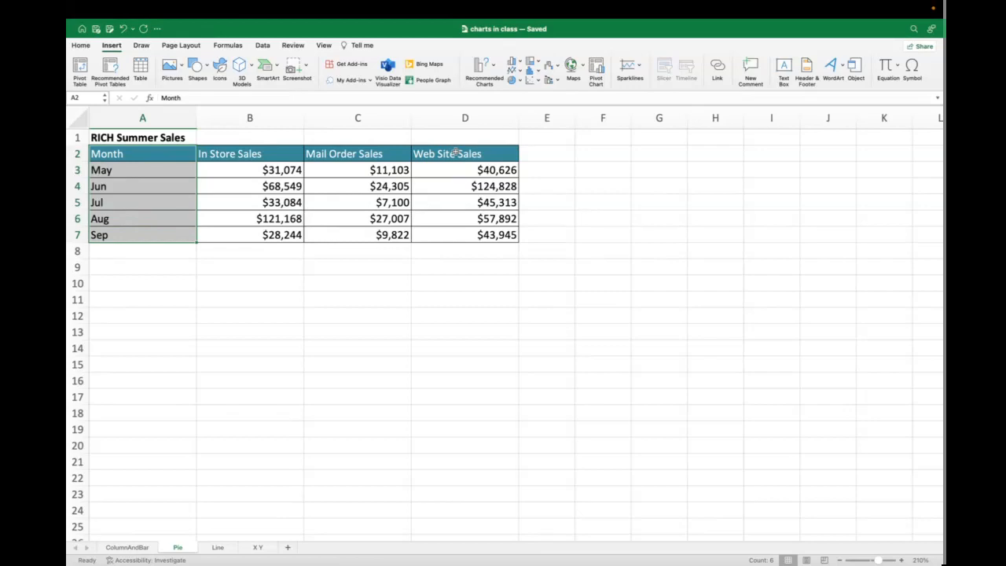
pyautogui.moveTo(455, 152); pyautogui.dragTo(454, 232)
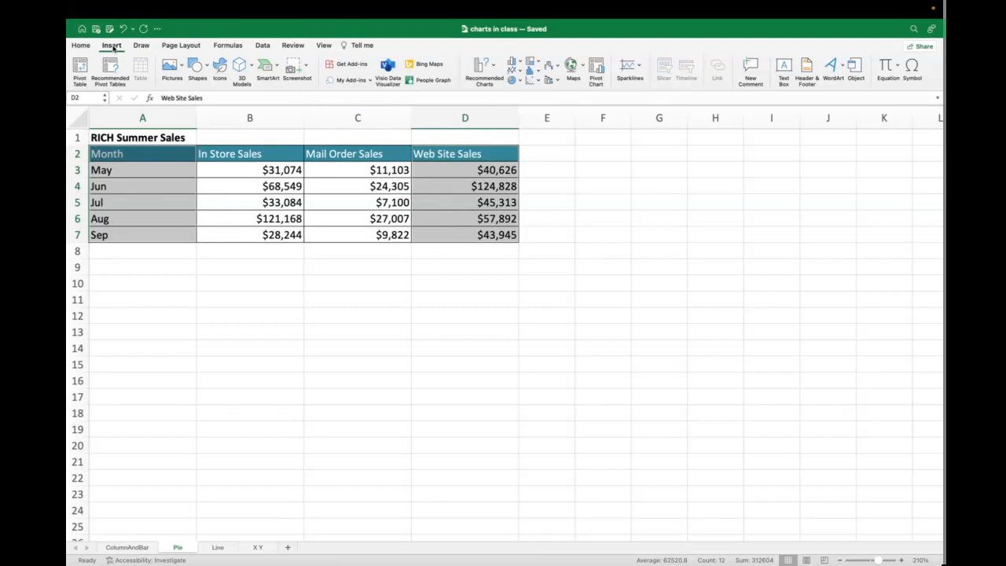
pyautogui.click(518, 81)
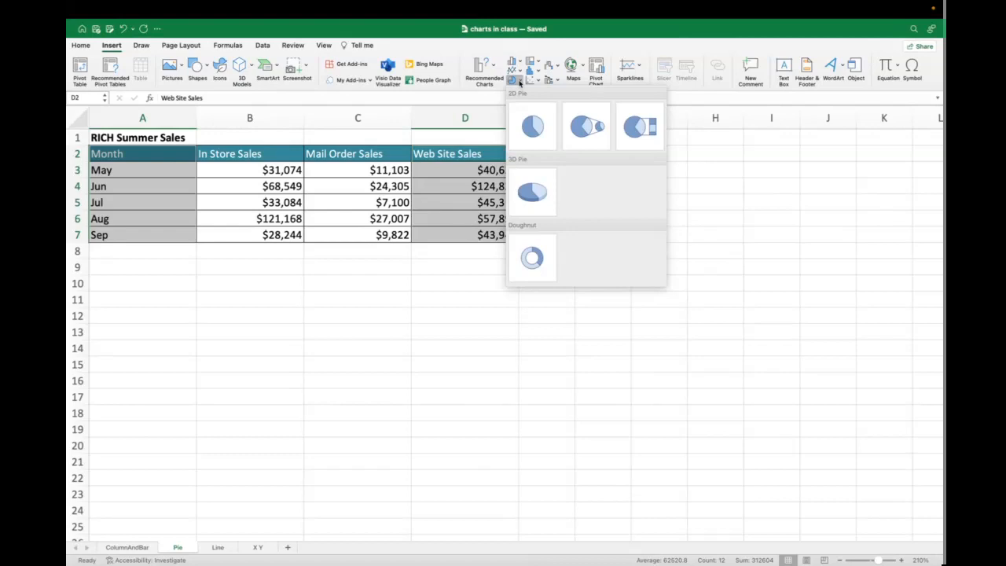
pyautogui.click(532, 126)
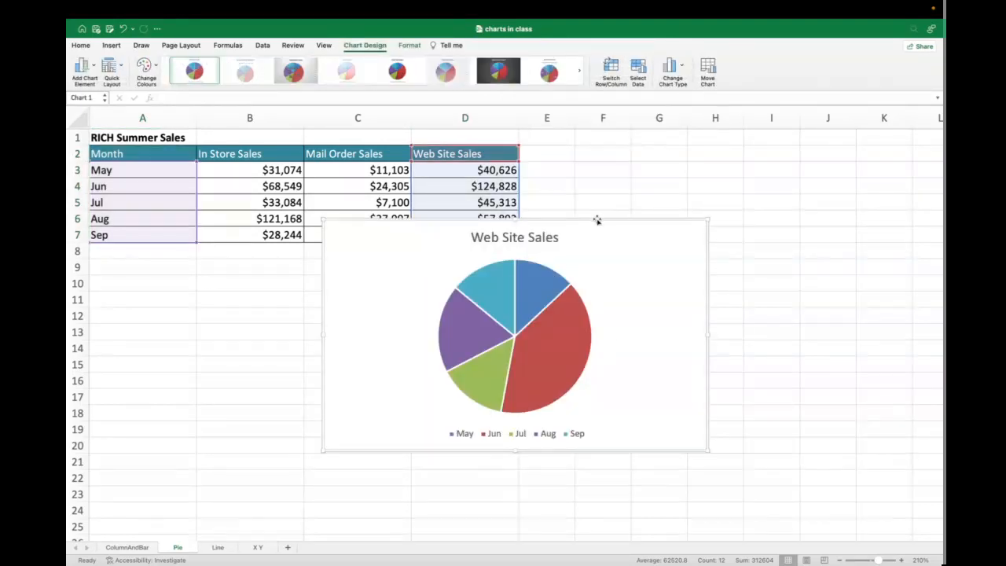
pyautogui.moveTo(596, 221); pyautogui.dragTo(570, 245)
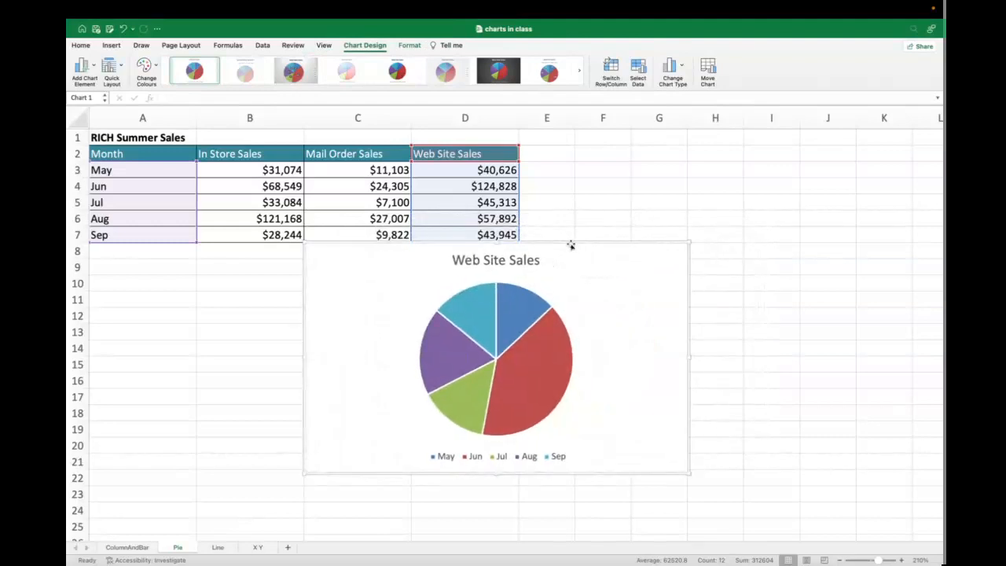
# - Change the pie chart's title to "Web Site Sales Pie chart"
pyautogui.click(520, 264)
pyautogui.doubleClick(520, 261)
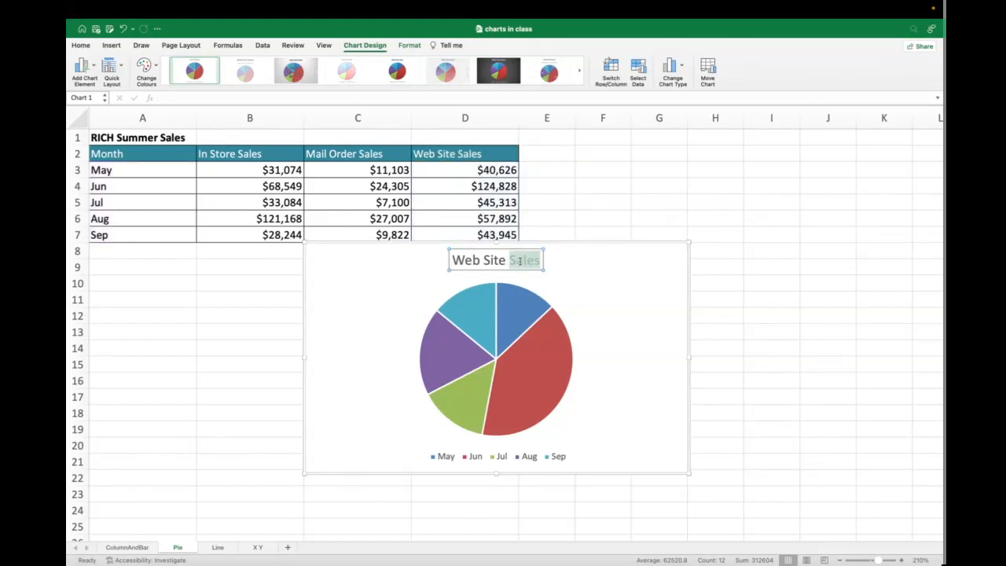
pyautogui.click(519, 262)
pyautogui.press('Right')
pyautogui.press('Right')
pyautogui.press('Right')
pyautogui.write('Pie')
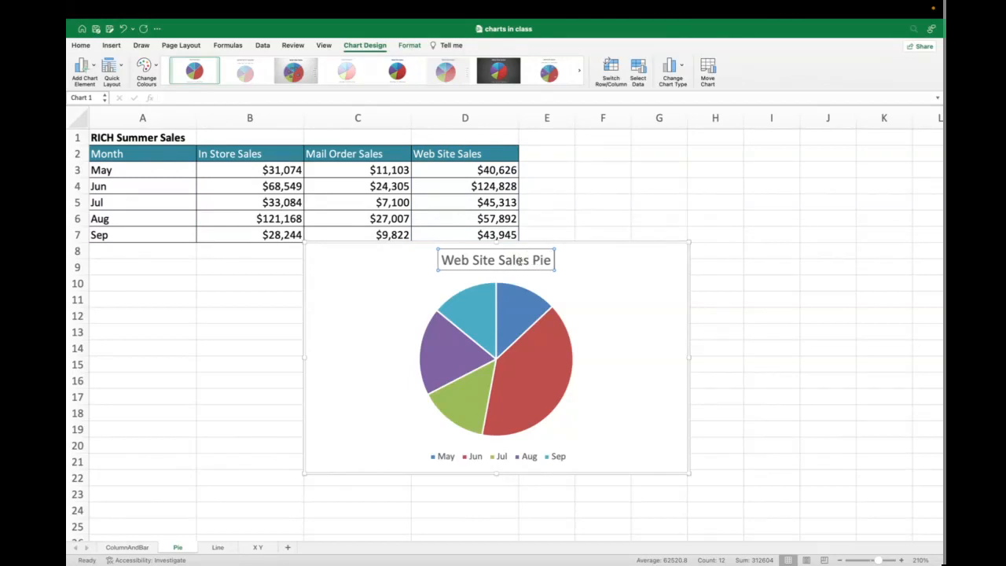
pyautogui.write(' chart')
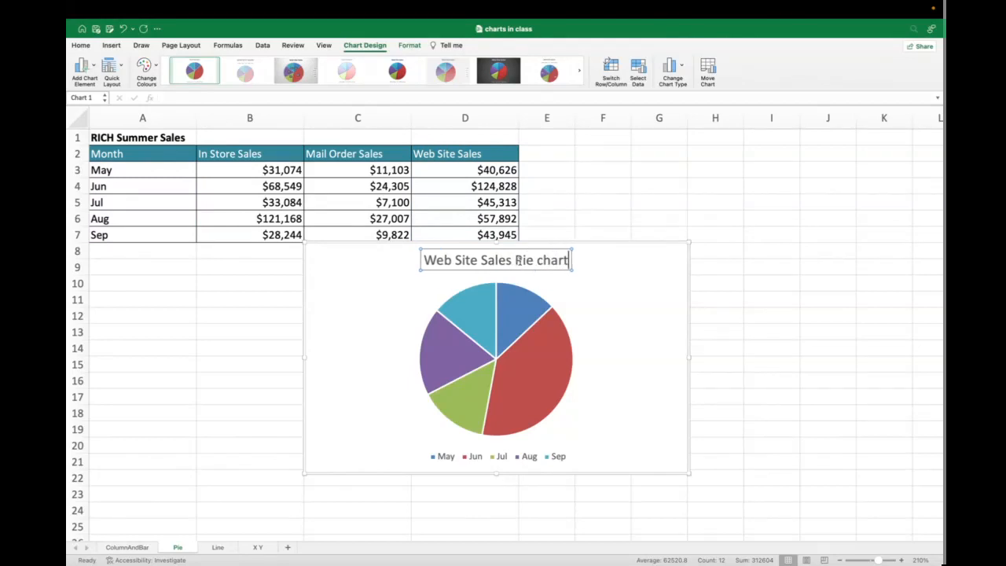
# - Rotate the Web Site Sales pie by setting the data series' angle of first slice to 240°
pyautogui.click(530, 369)
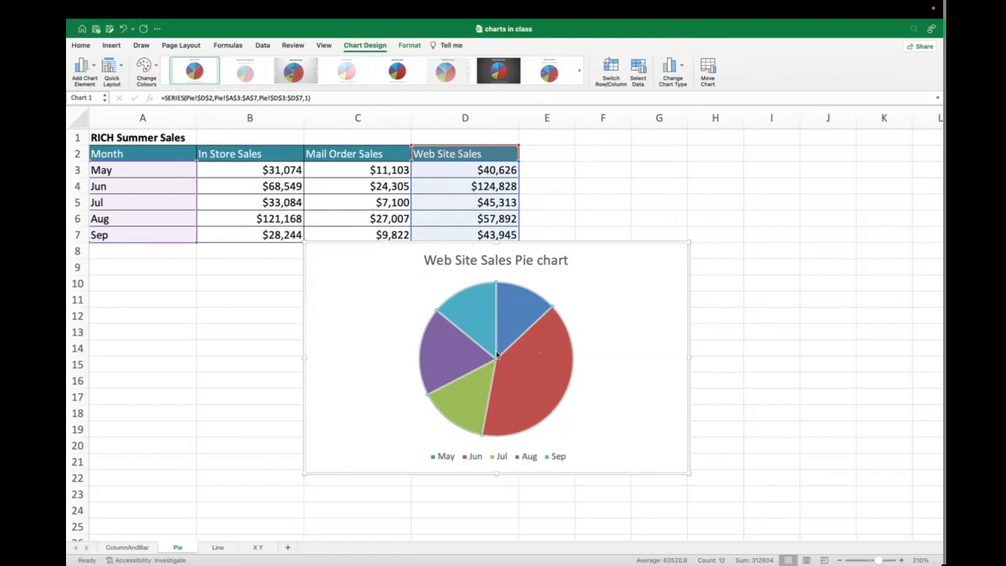
pyautogui.moveTo(519, 400)
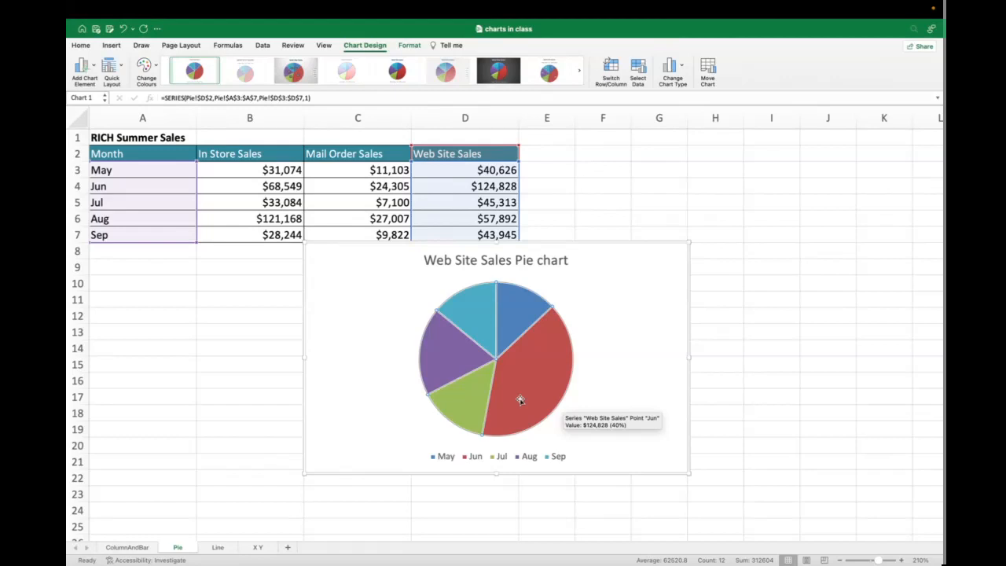
pyautogui.rightClick(520, 401)
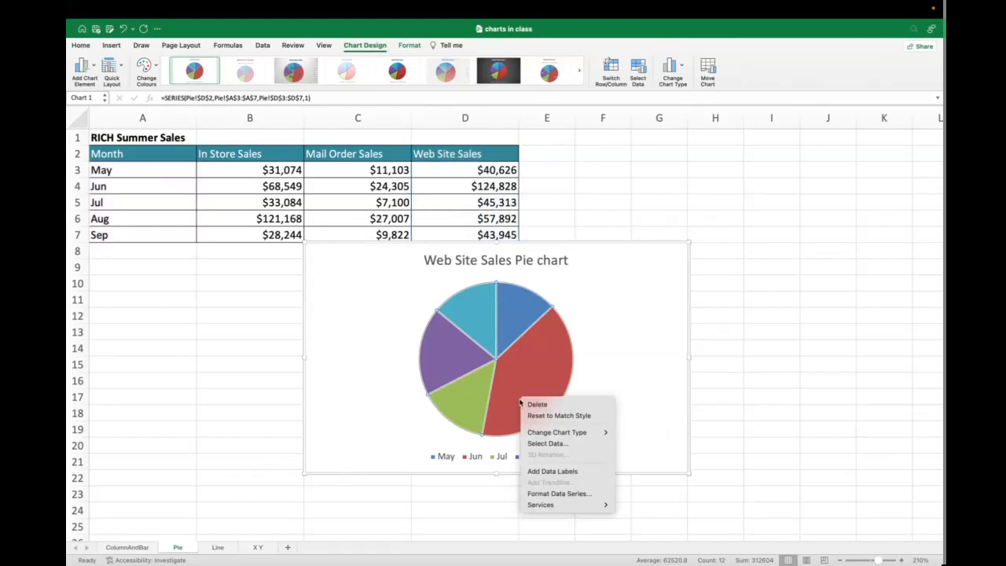
pyautogui.click(557, 494)
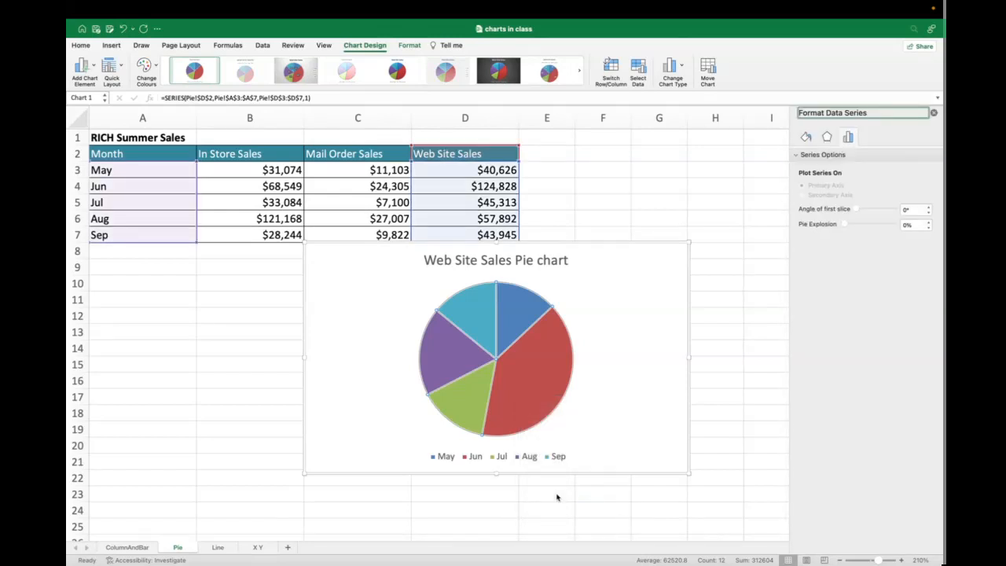
pyautogui.moveTo(498, 399)
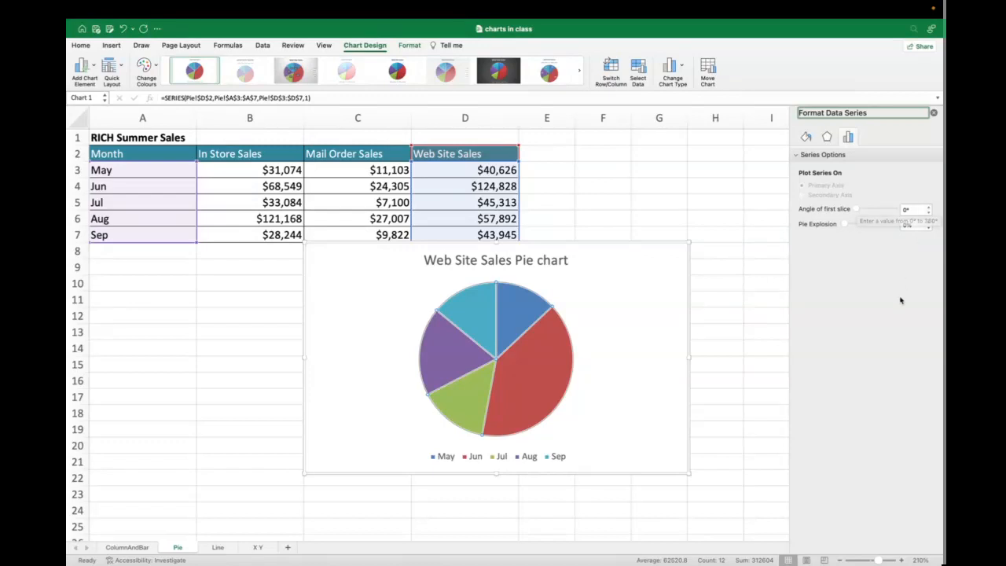
pyautogui.click(929, 207)
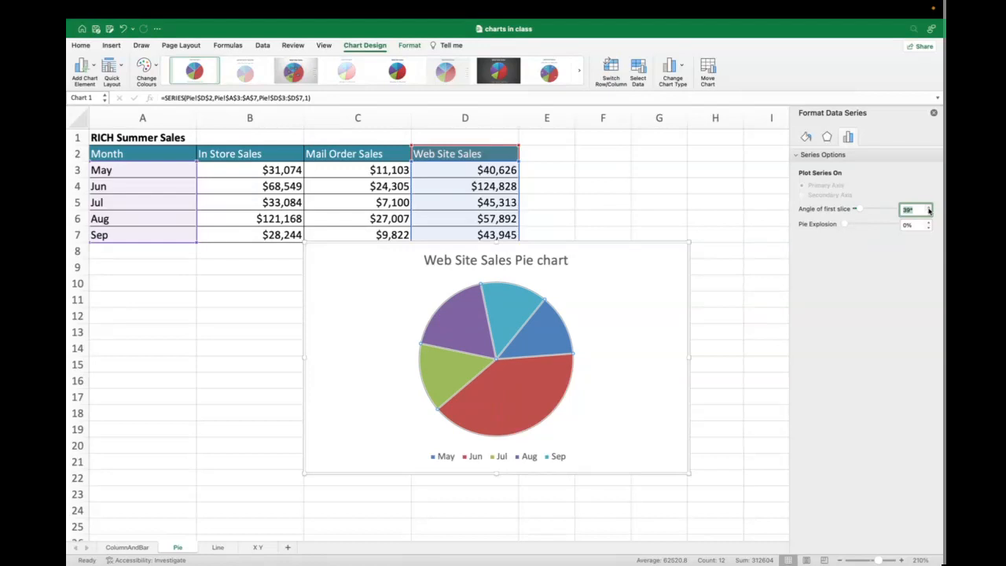
pyautogui.click(928, 208)
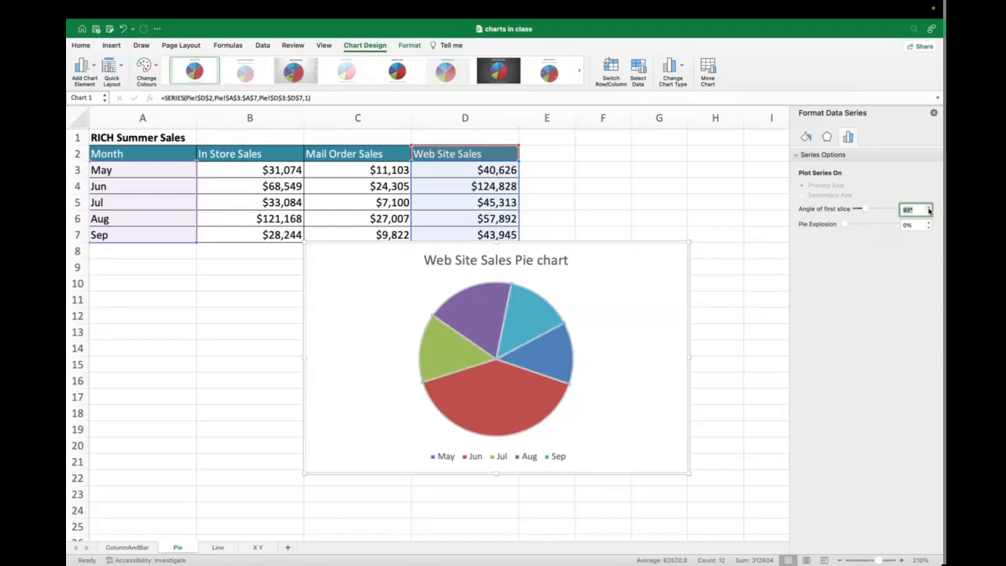
pyautogui.click(928, 209)
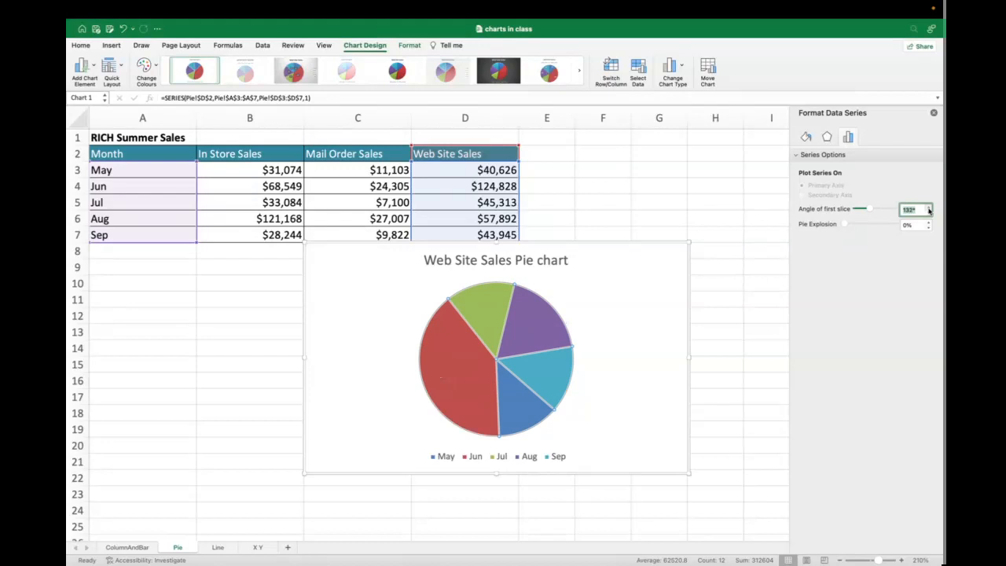
pyautogui.click(928, 209)
pyautogui.click(928, 209)
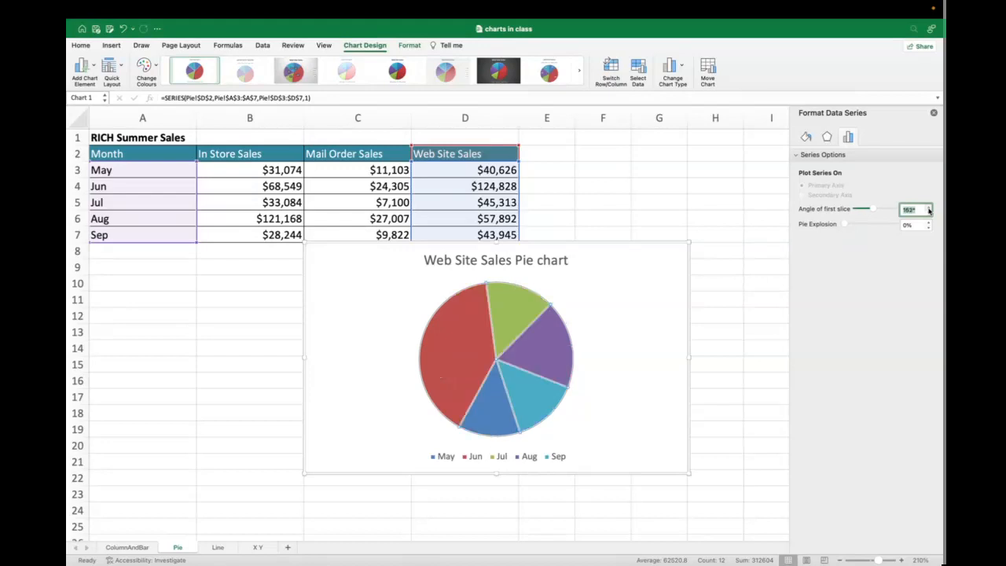
pyautogui.click(929, 209)
pyautogui.click(928, 210)
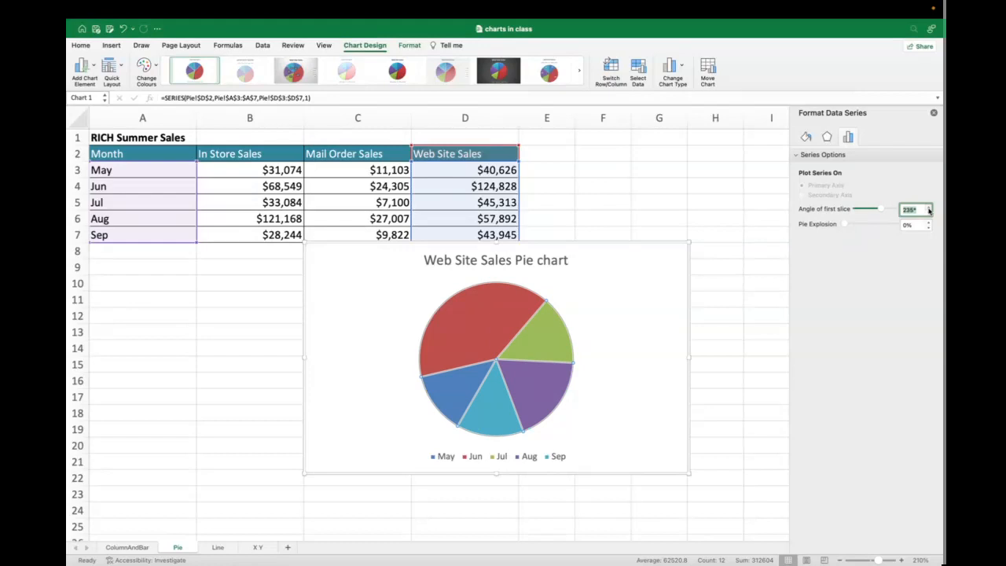
pyautogui.click(928, 209)
pyautogui.click(928, 209)
pyautogui.click(928, 209)
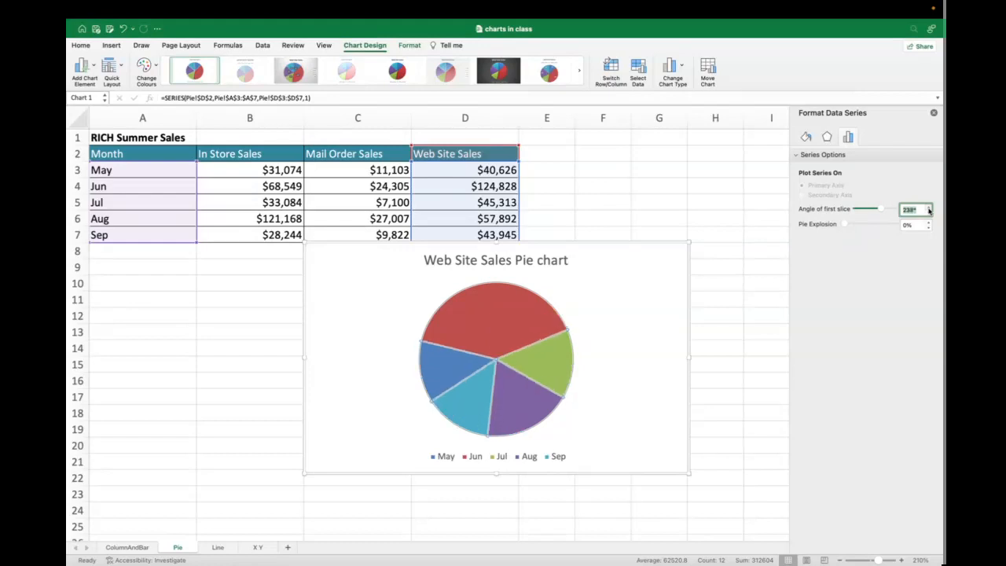
pyautogui.click(928, 209)
pyautogui.click(928, 209)
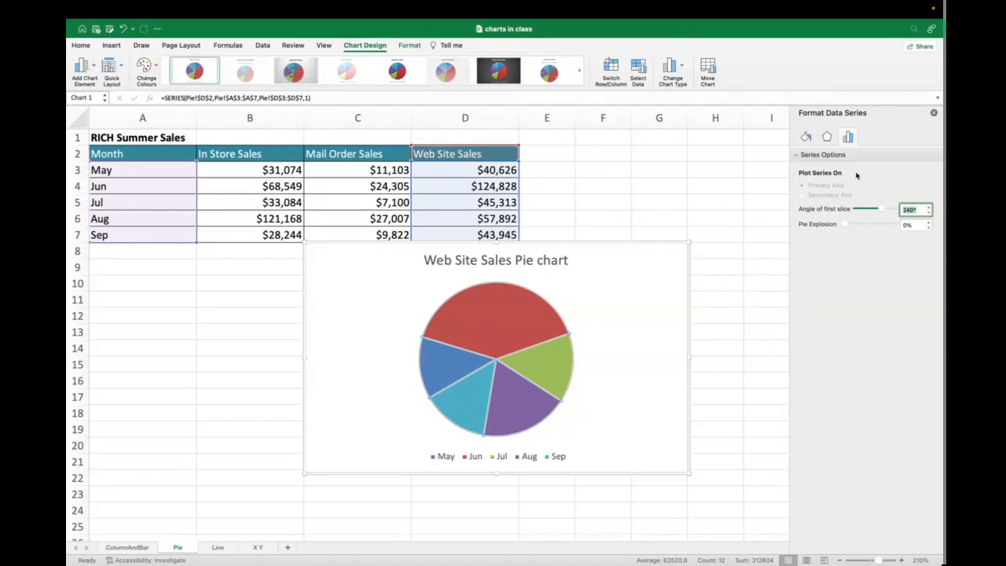
# - Try adding a data label to the Jun slice alone
pyautogui.click(505, 320)
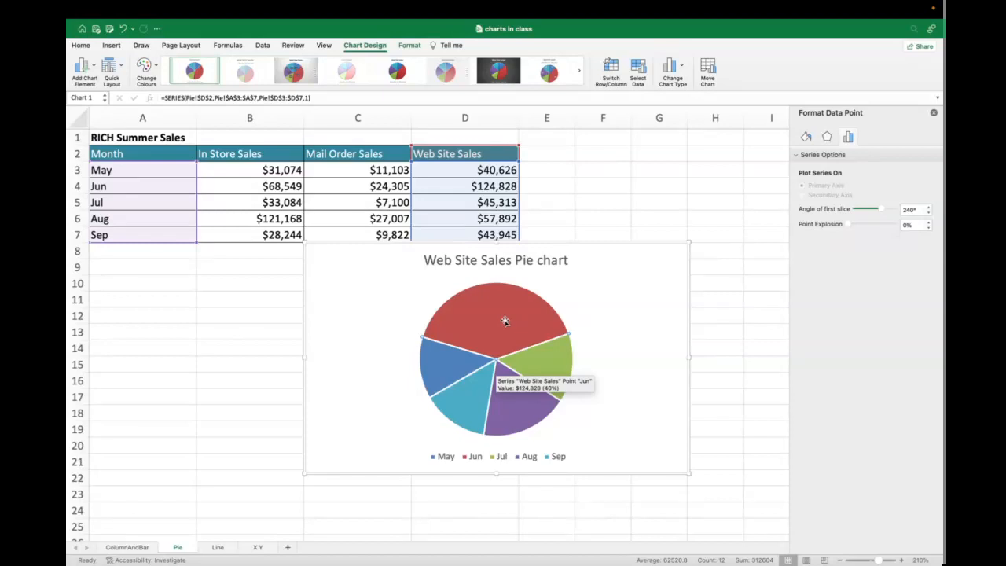
pyautogui.rightClick(504, 321)
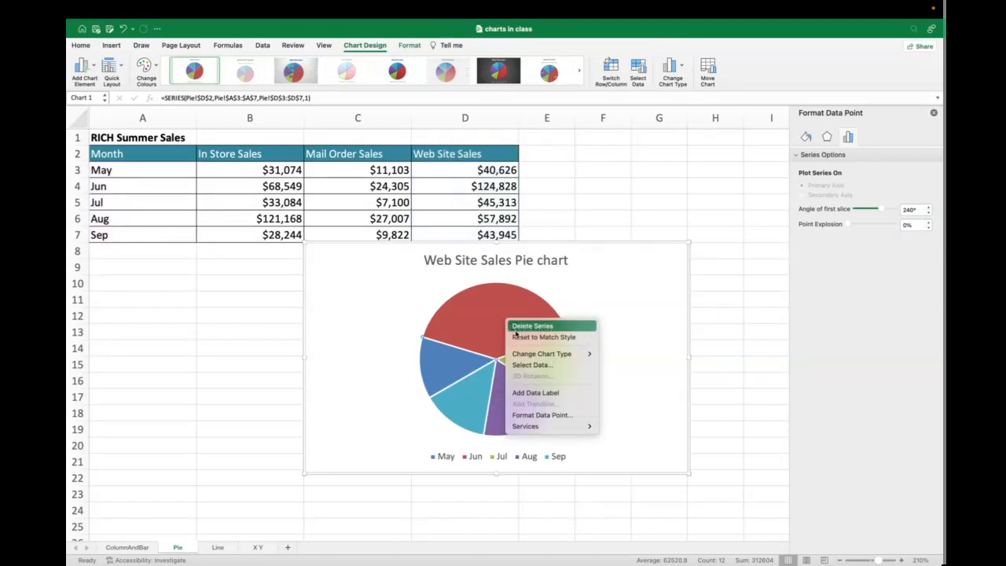
pyautogui.click(535, 393)
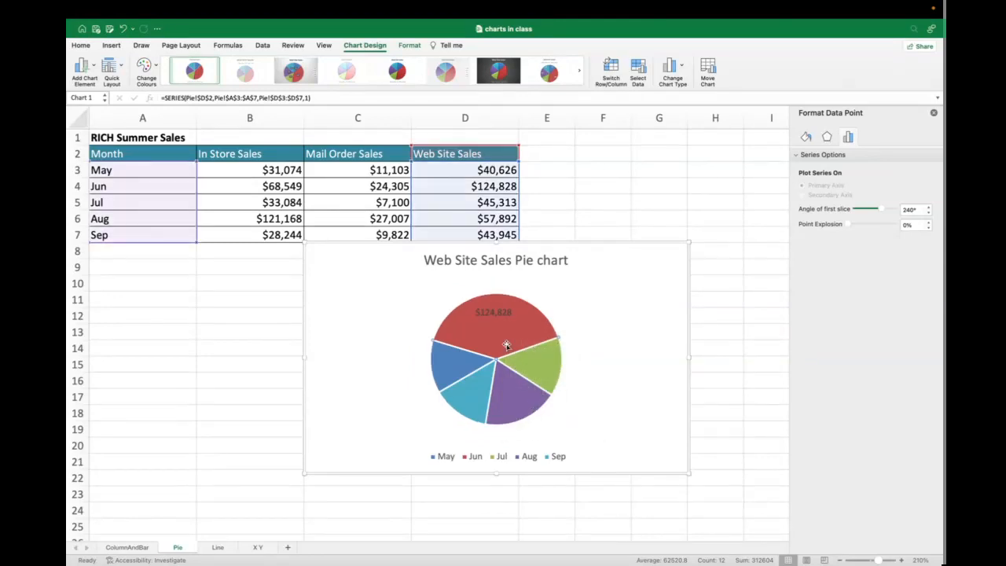
pyautogui.press('super+z')
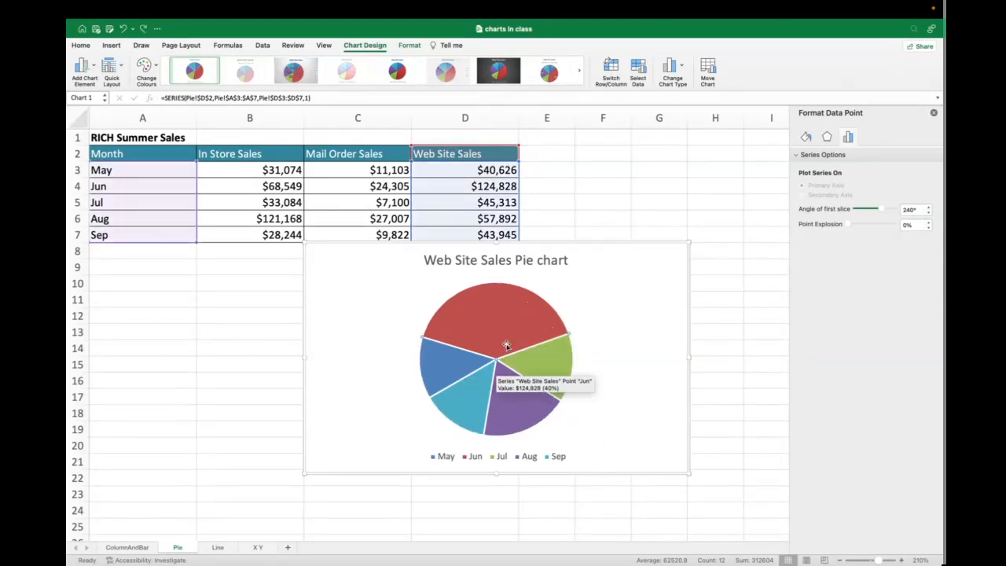
pyautogui.click(708, 411)
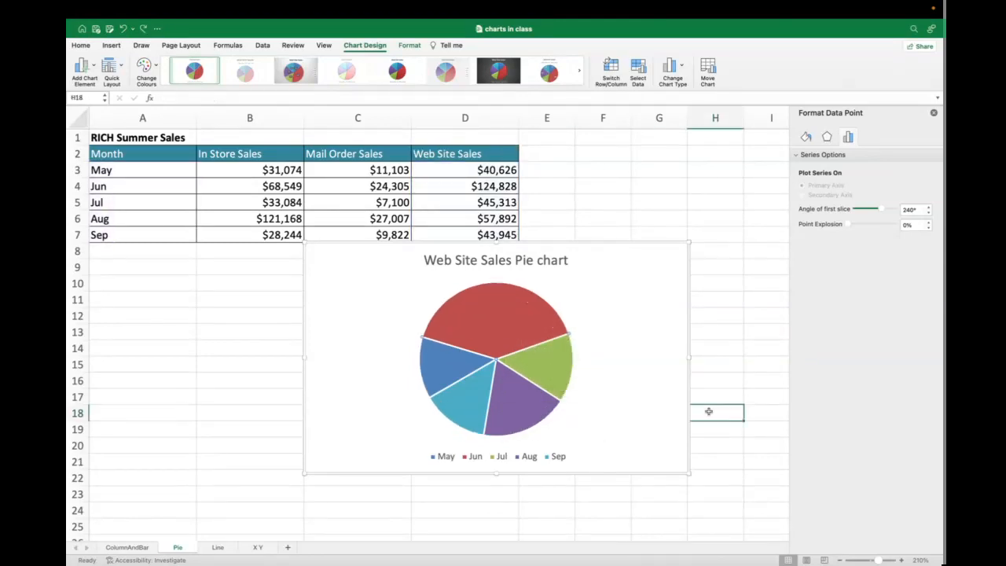
pyautogui.click(525, 344)
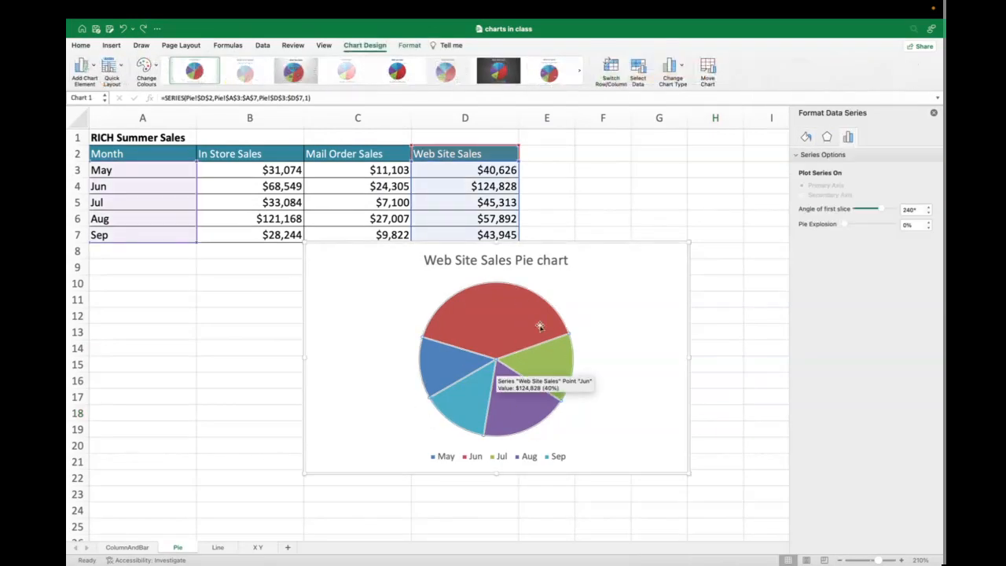
pyautogui.click(479, 317)
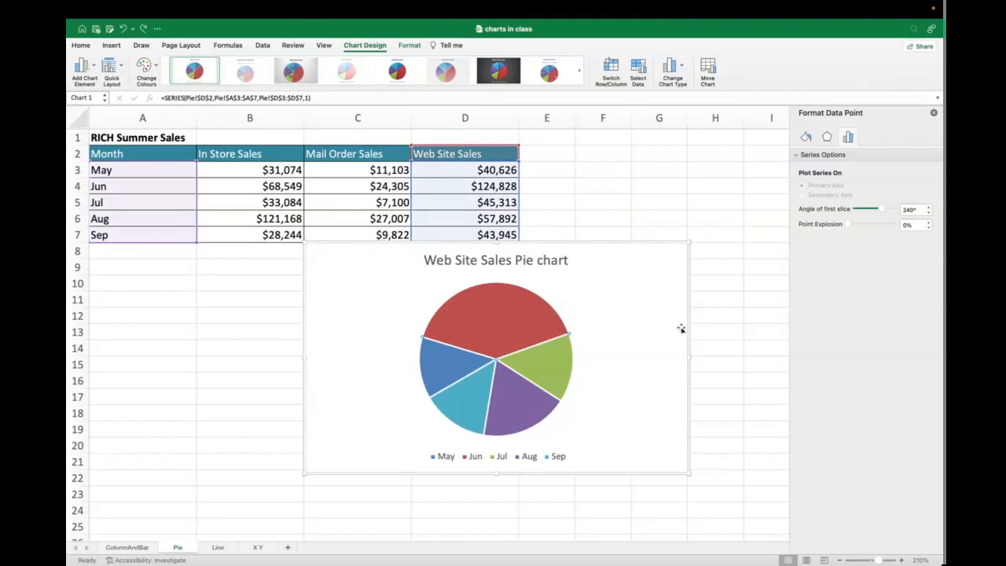
pyautogui.click(760, 363)
# - Add data labels to all slices of the Web Site Sales pie
pyautogui.click(518, 326)
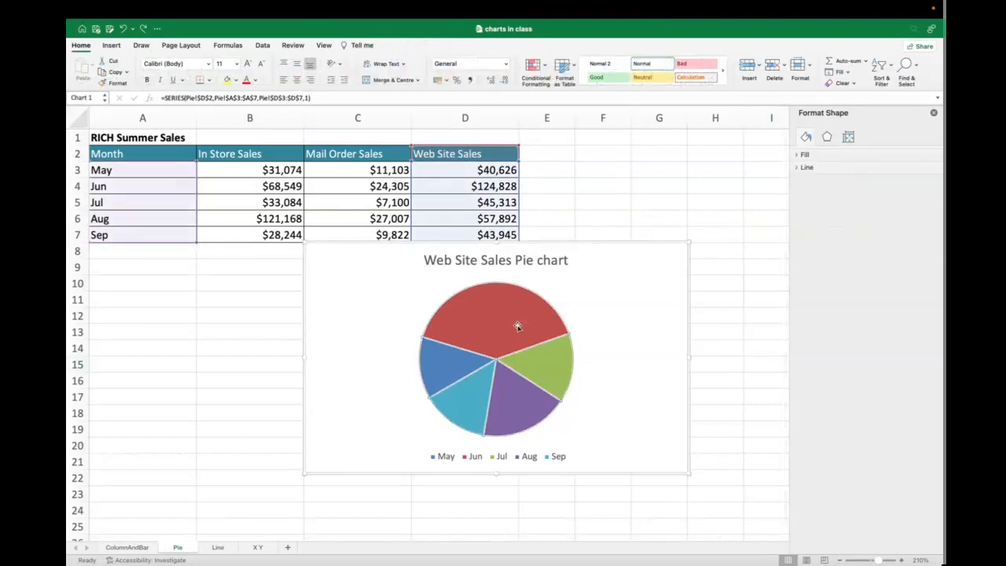
pyautogui.rightClick(522, 343)
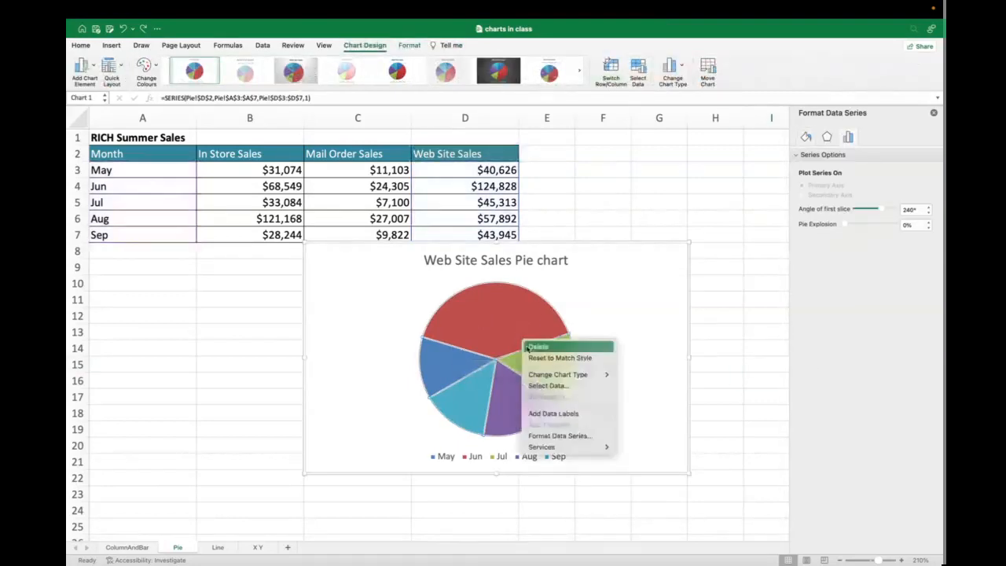
pyautogui.click(566, 412)
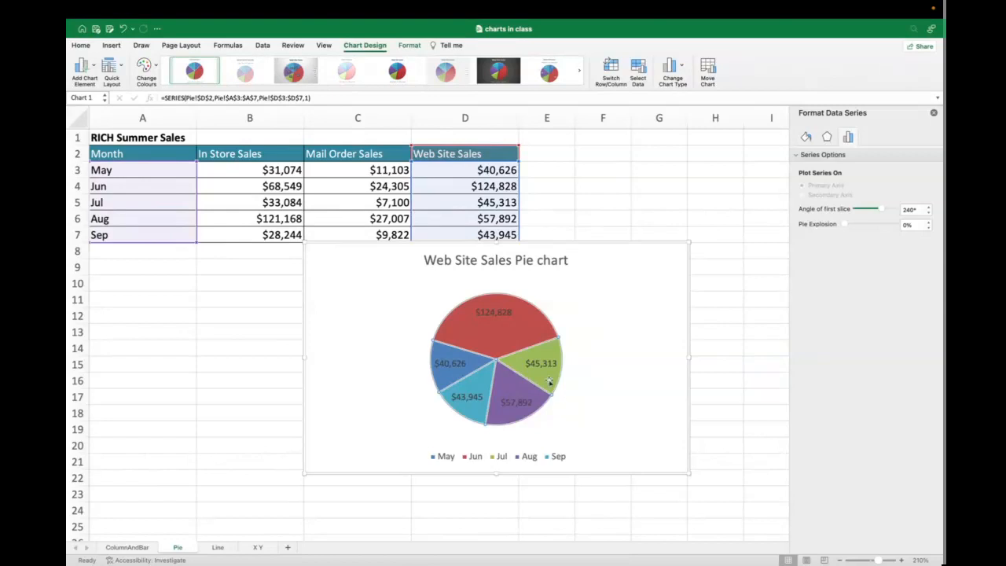
# - Format the pie's data labels to include the category name and percentage along with the value
pyautogui.moveTo(541, 366)
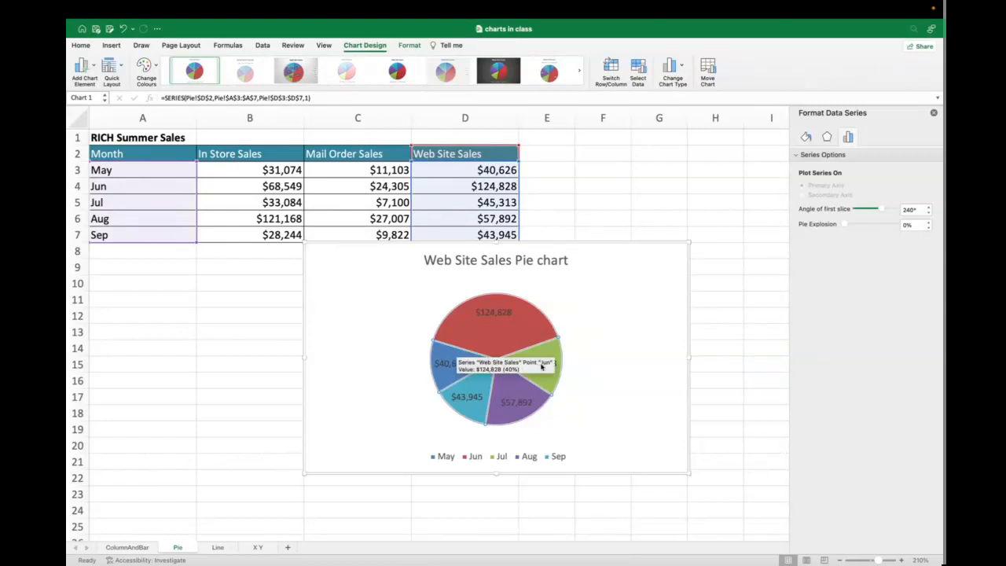
pyautogui.click(503, 315)
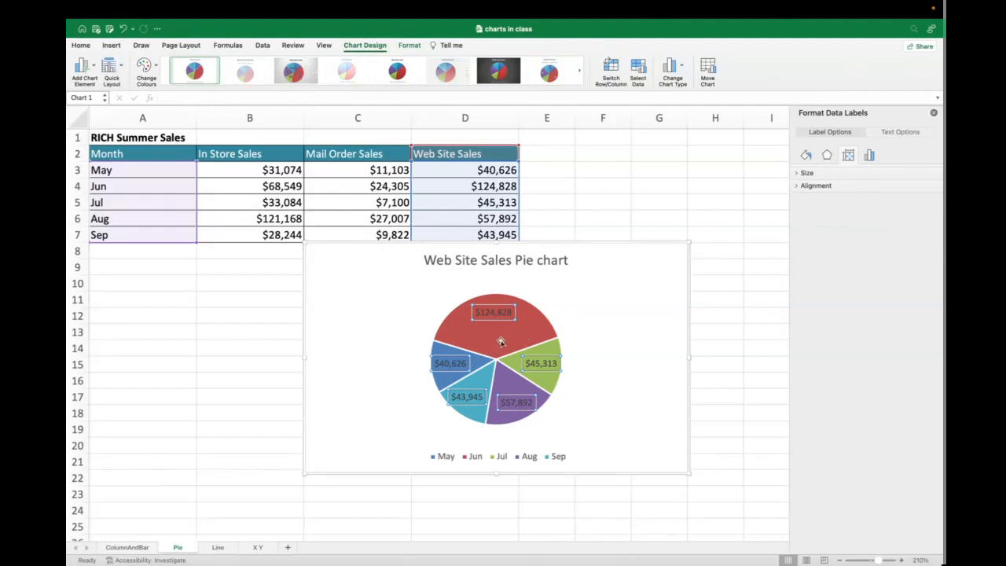
pyautogui.moveTo(502, 342)
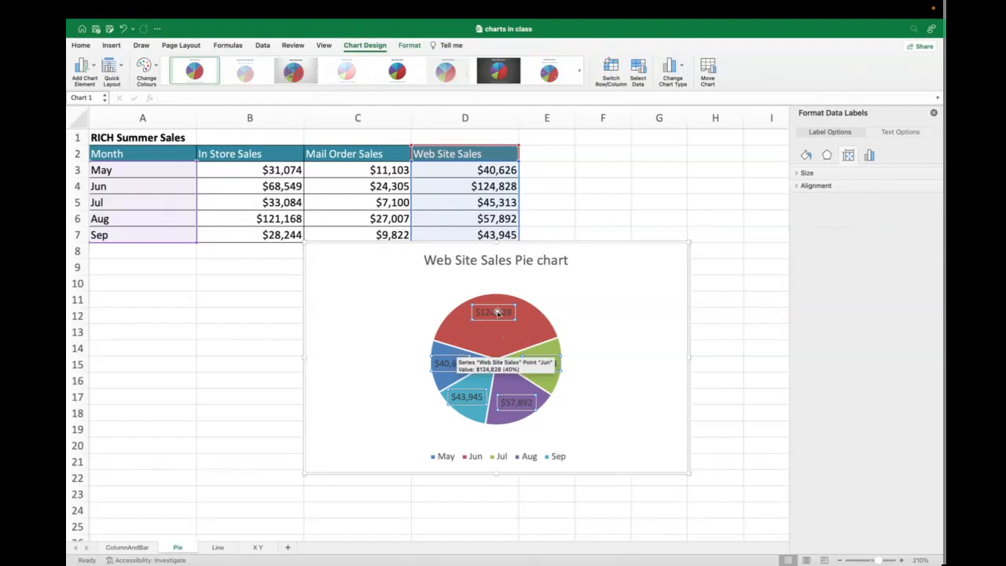
pyautogui.rightClick(496, 312)
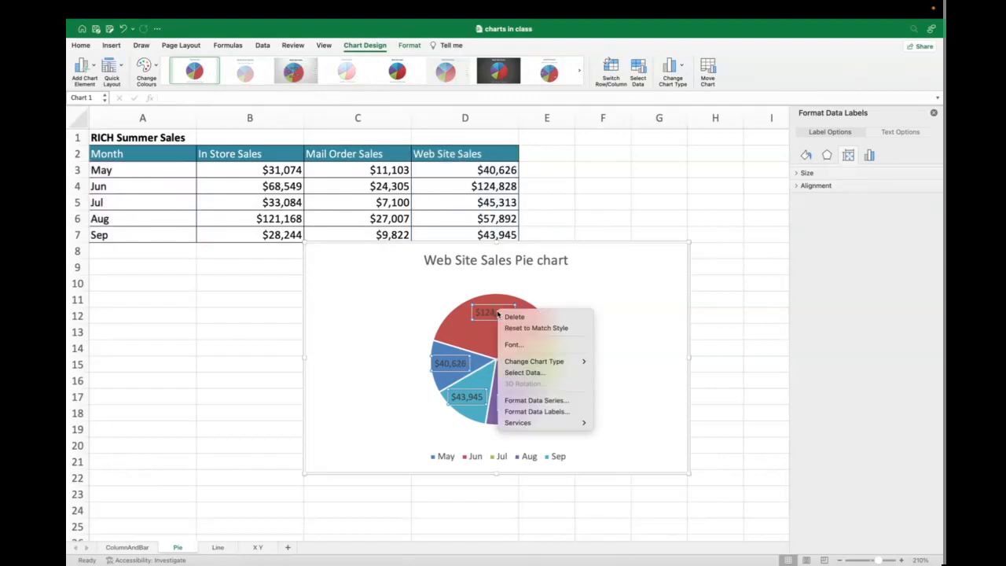
pyautogui.click(540, 412)
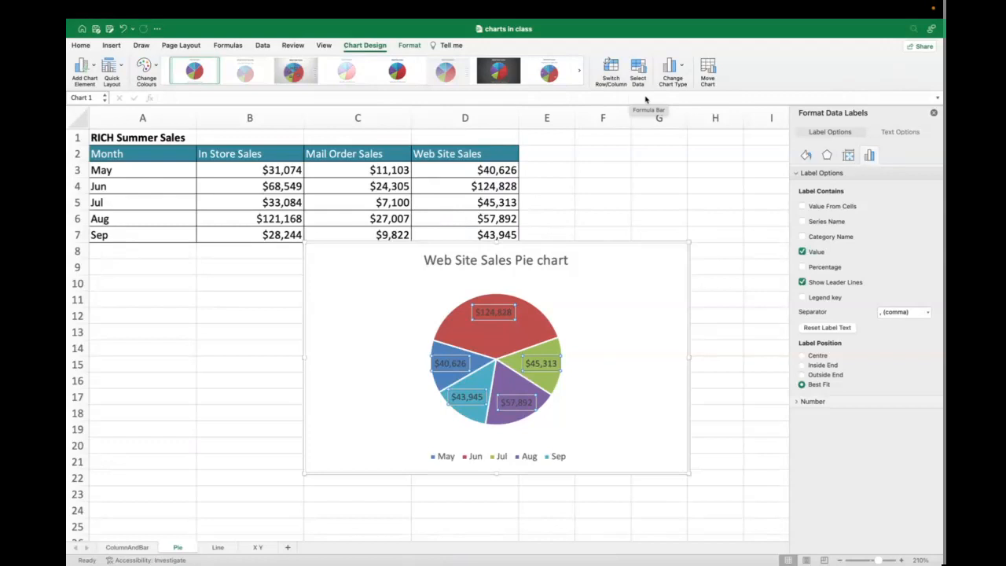
pyautogui.click(802, 238)
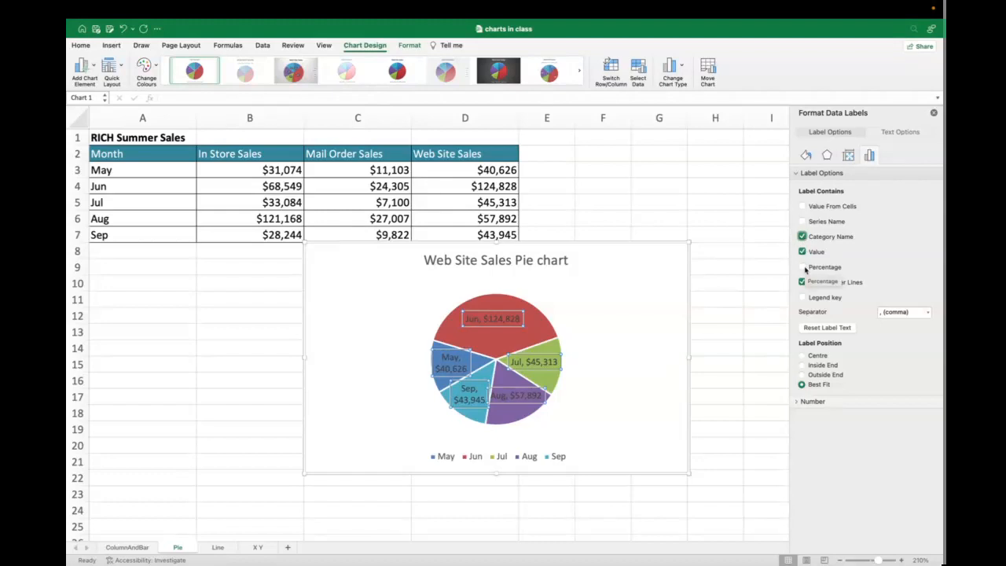
pyautogui.click(802, 267)
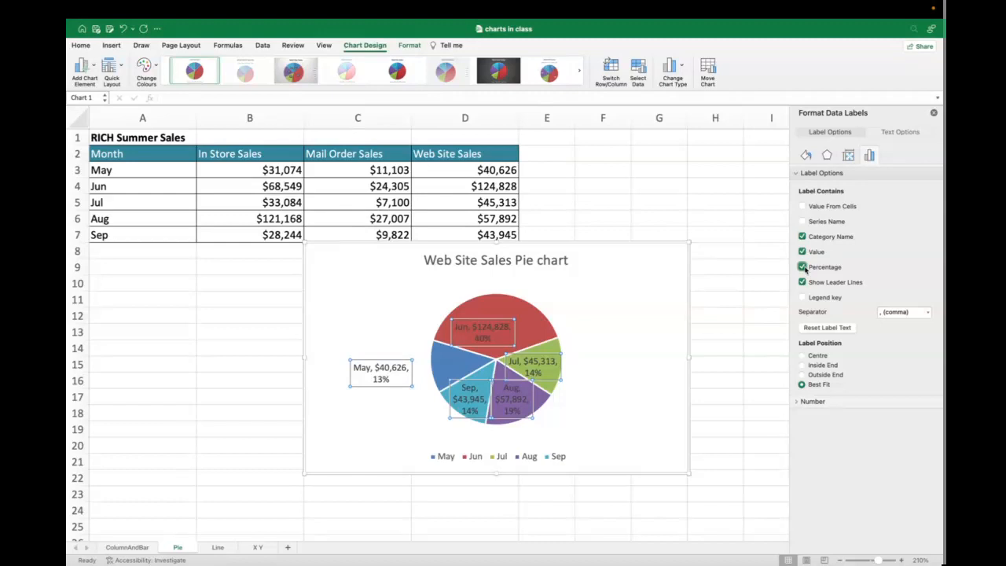
# - Position the data labels at Outside End and enlarge the pie chart slightly from its lower-right corner
pyautogui.moveTo(577, 341)
pyautogui.click(802, 375)
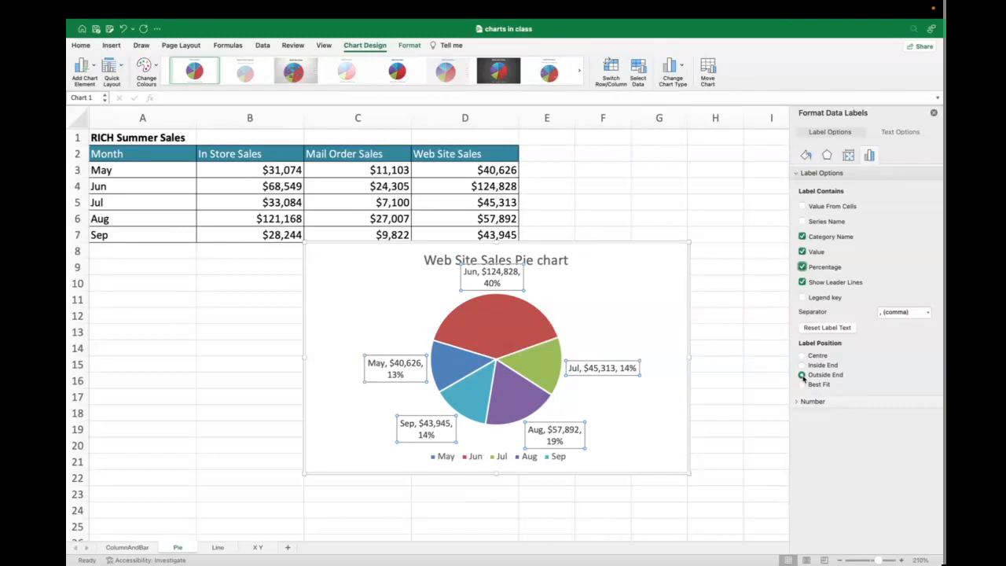
pyautogui.click(677, 424)
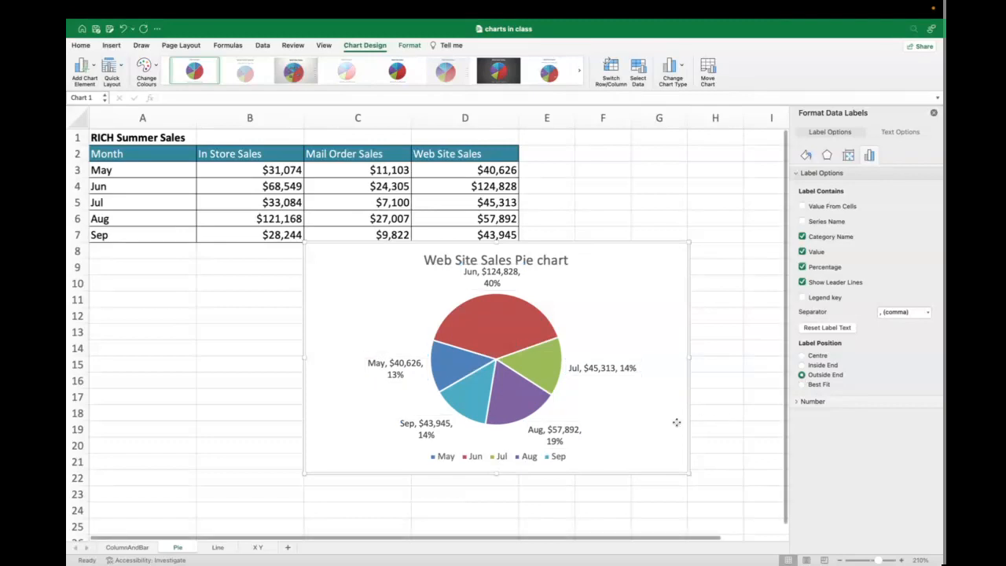
pyautogui.moveTo(686, 472); pyautogui.dragTo(708, 498)
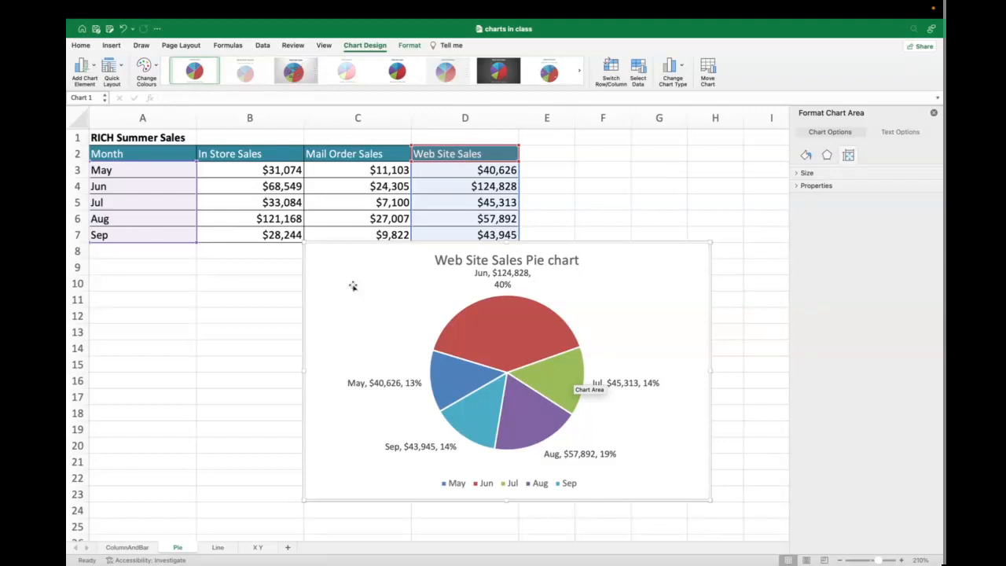
# - Switch to the Line sheet and magnify its quarterly and yearly revenue tables
pyautogui.click(226, 547)
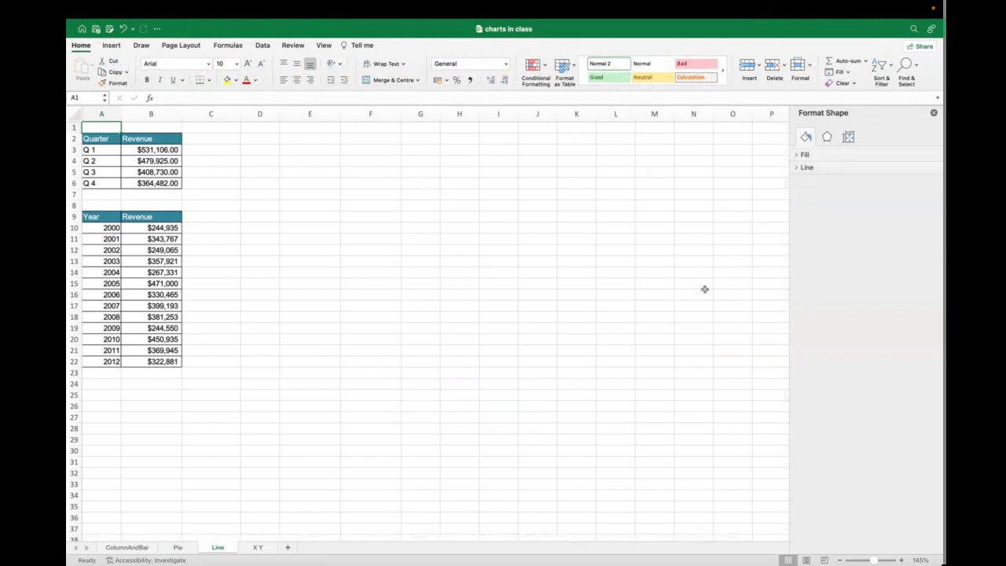
pyautogui.click(901, 561)
pyautogui.click(901, 561)
pyautogui.click(900, 561)
pyautogui.click(901, 561)
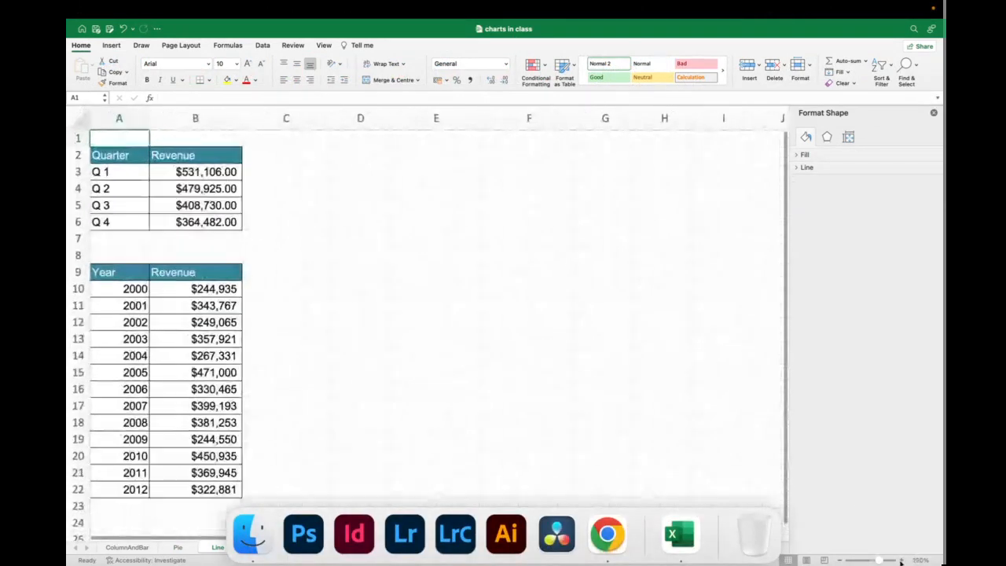
pyautogui.click(900, 561)
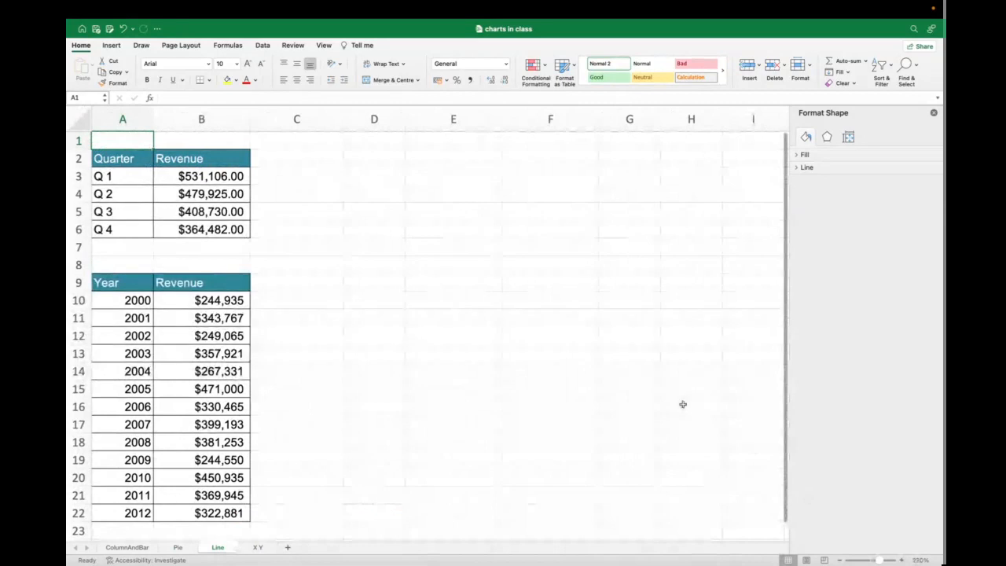
# - Insert a 2D line chart with markers from the quarterly revenue table, including its headers
pyautogui.click(934, 113)
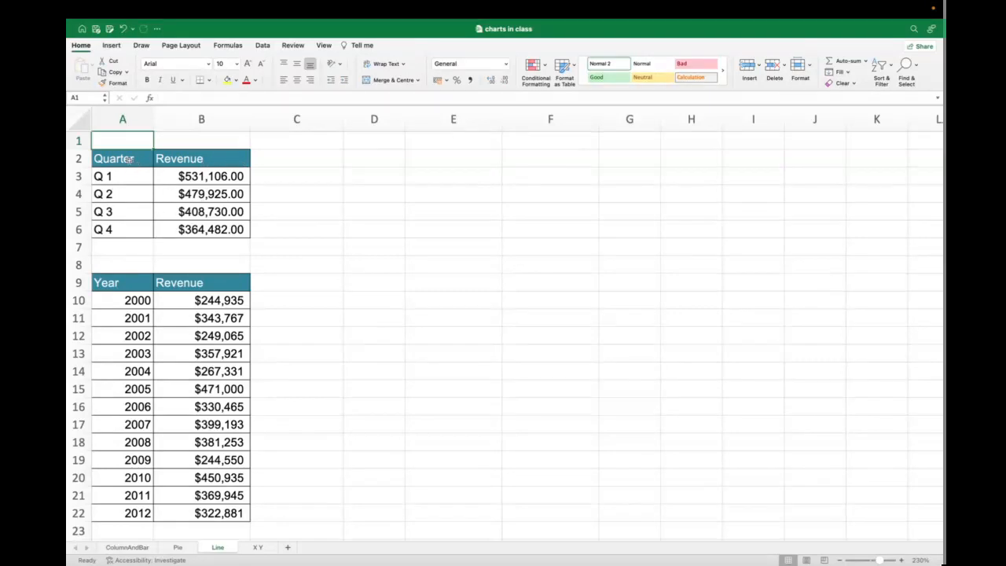
pyautogui.moveTo(130, 162); pyautogui.dragTo(196, 221)
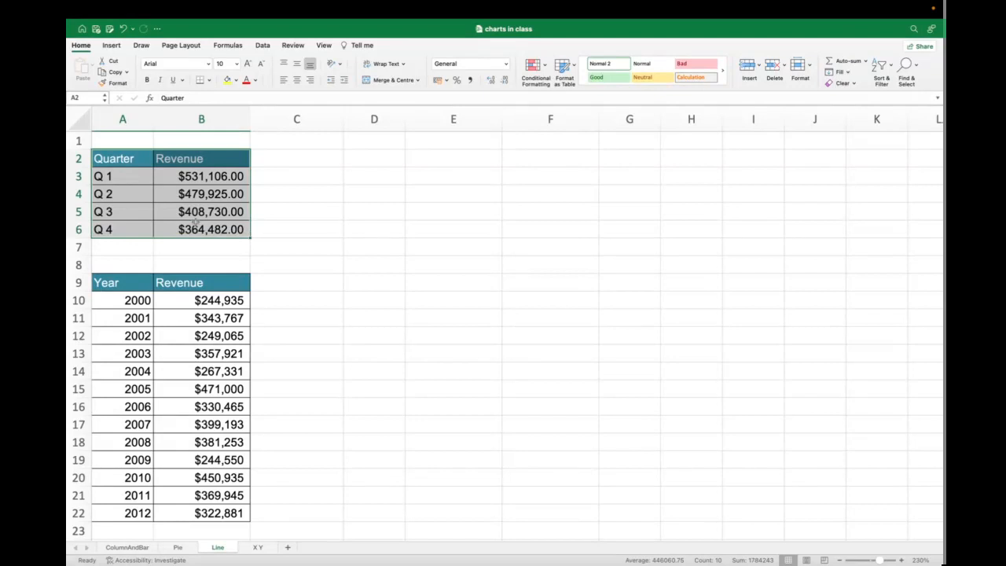
pyautogui.click(117, 47)
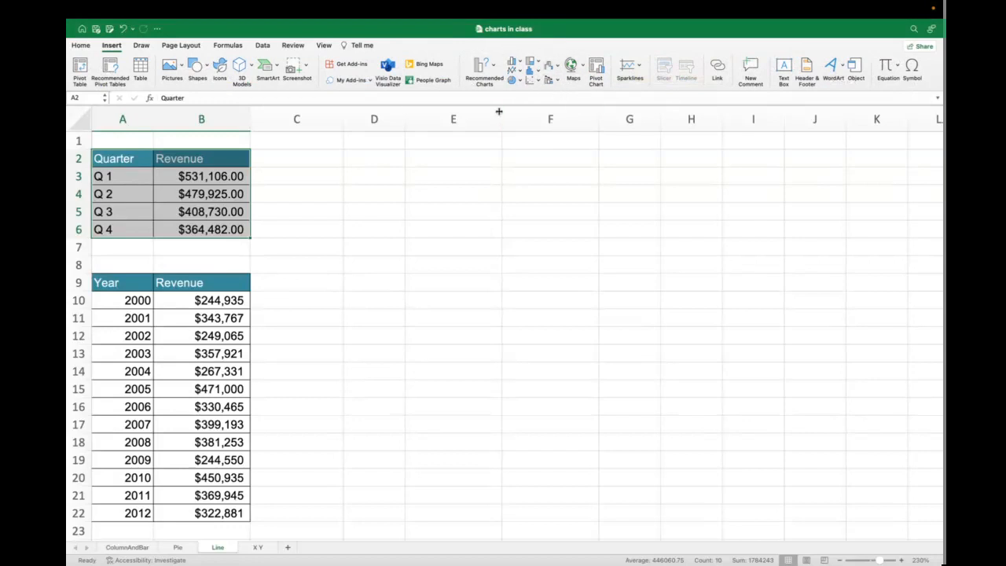
pyautogui.click(518, 71)
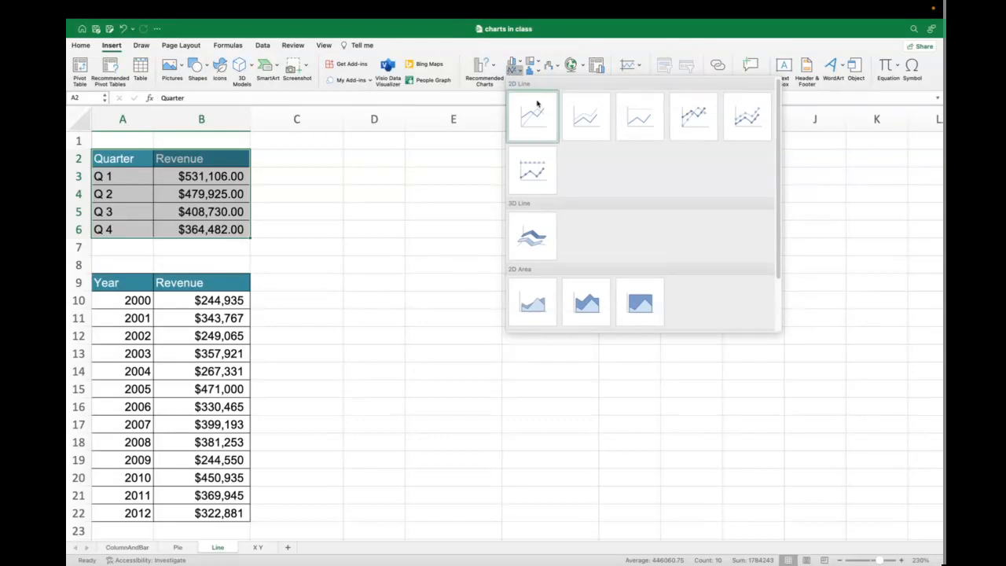
pyautogui.click(702, 115)
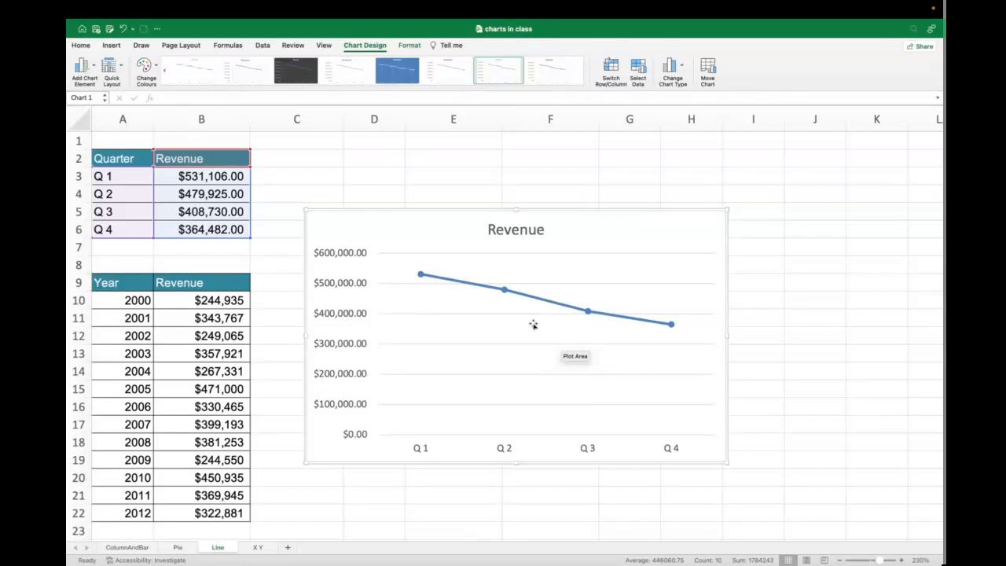
# - Change the line chart's title to "Revenue Line chart"
pyautogui.doubleClick(520, 230)
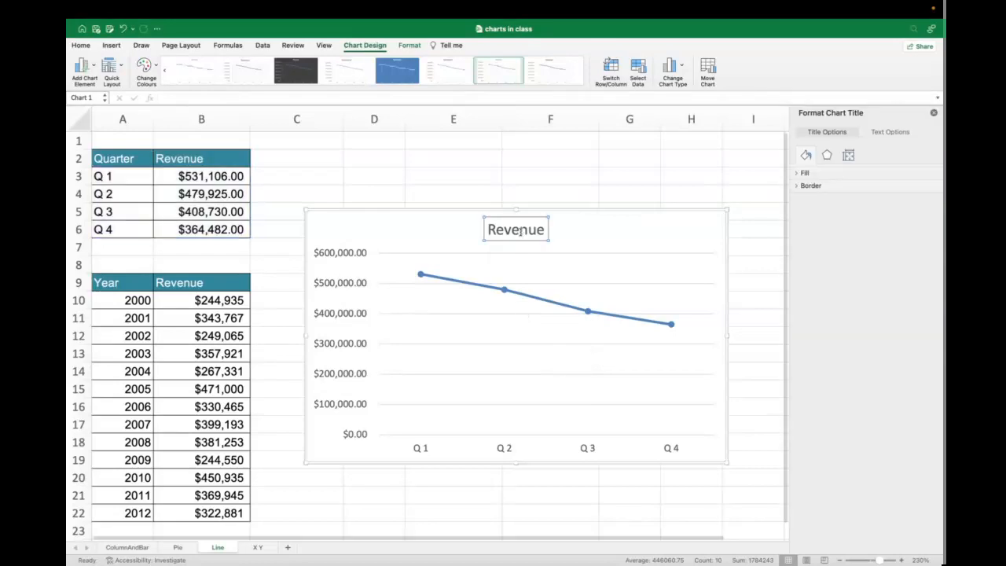
pyautogui.click(544, 230)
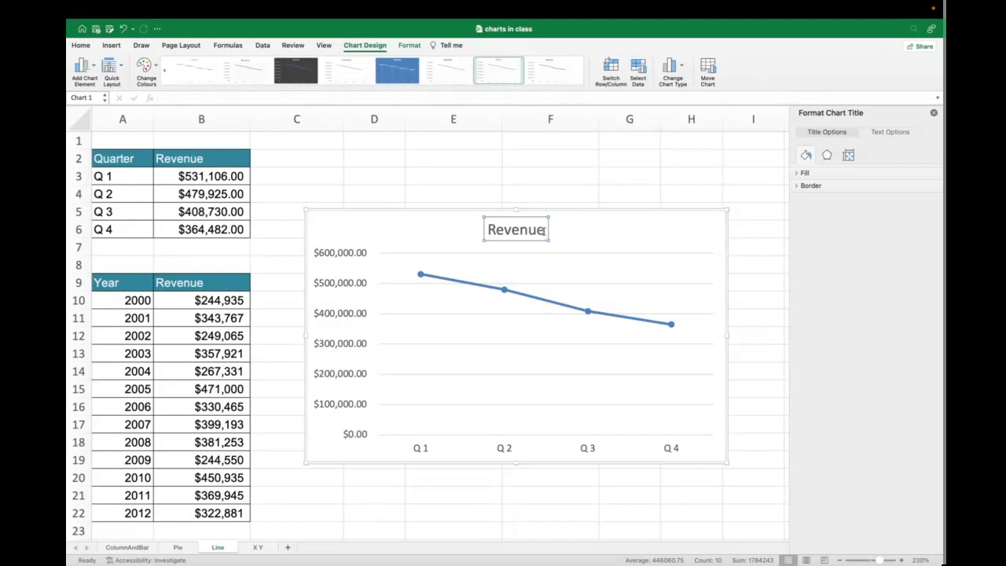
pyautogui.write('Line chart')
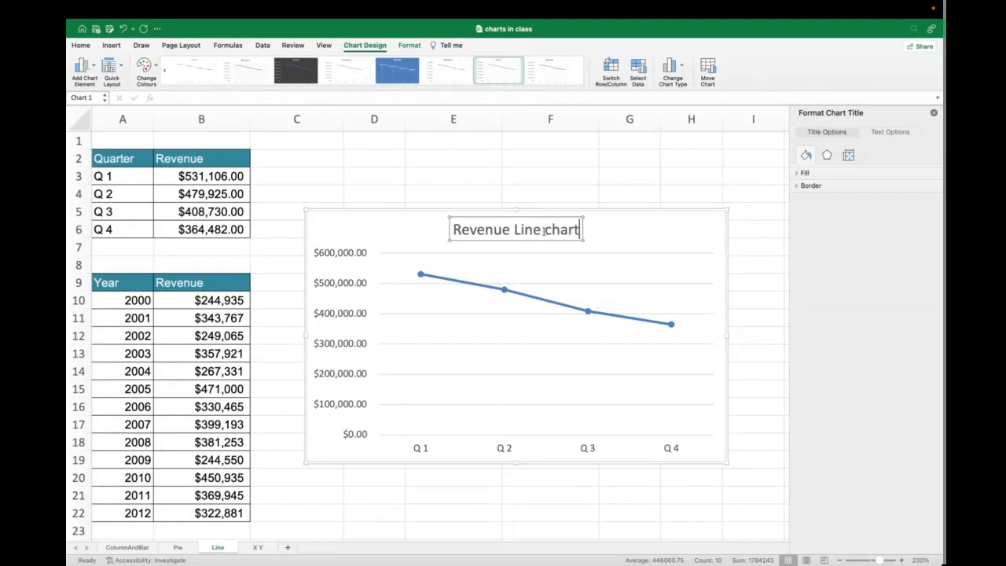
pyautogui.click(608, 287)
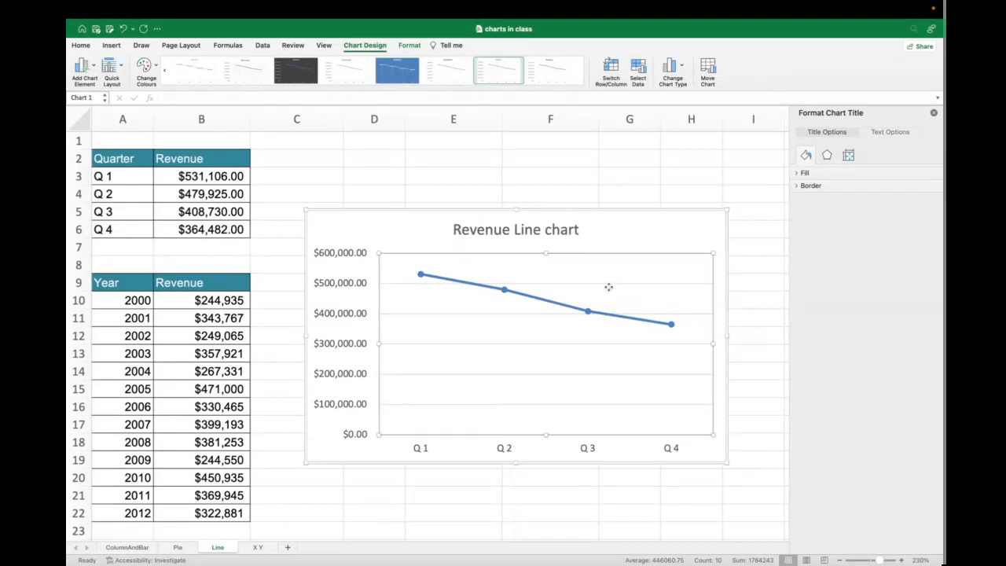
# - Remove the line chart's major gridlines and move the chart up beside the quarterly revenue table
pyautogui.click(608, 285)
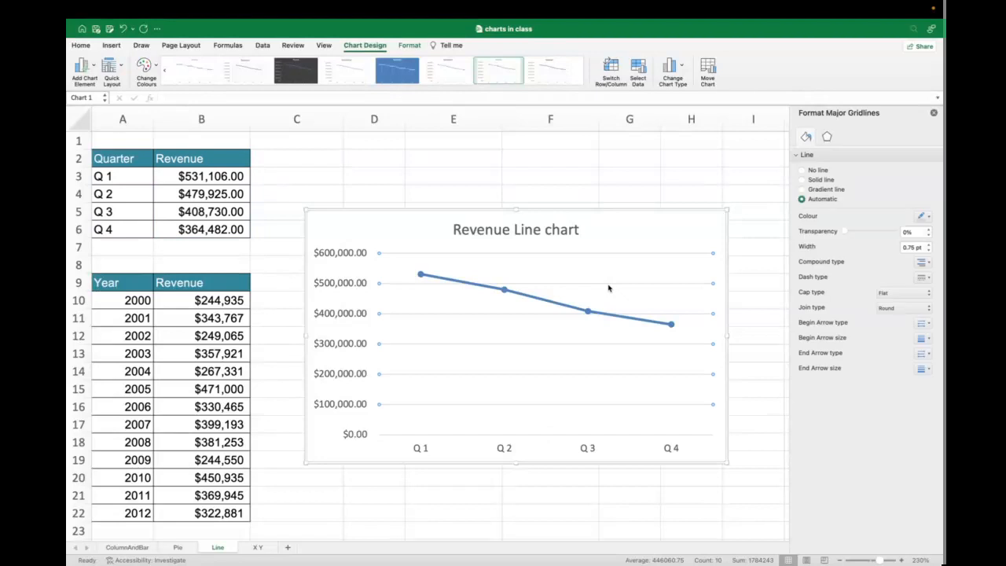
pyautogui.click(608, 287)
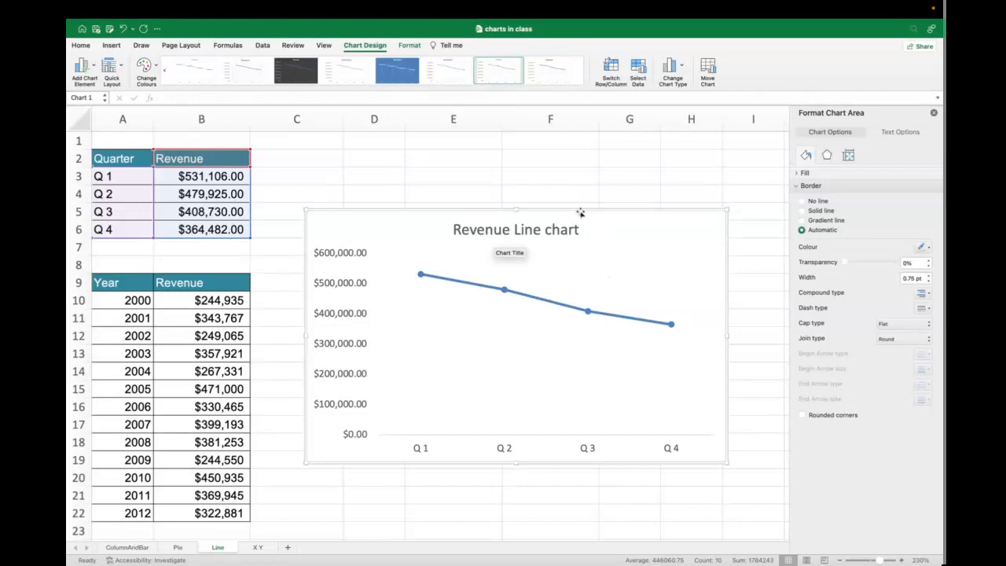
pyautogui.moveTo(580, 212); pyautogui.dragTo(544, 150)
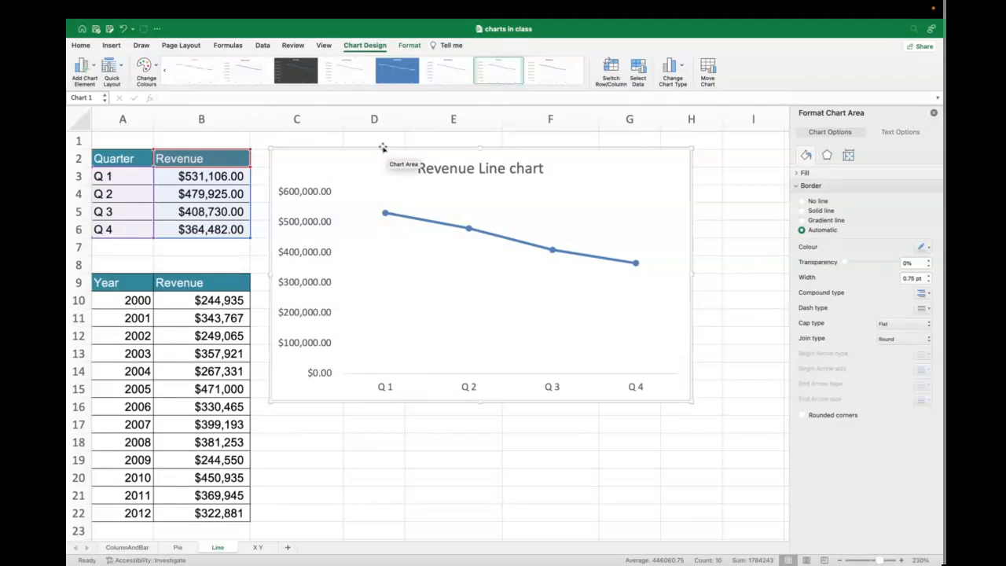
pyautogui.click(934, 113)
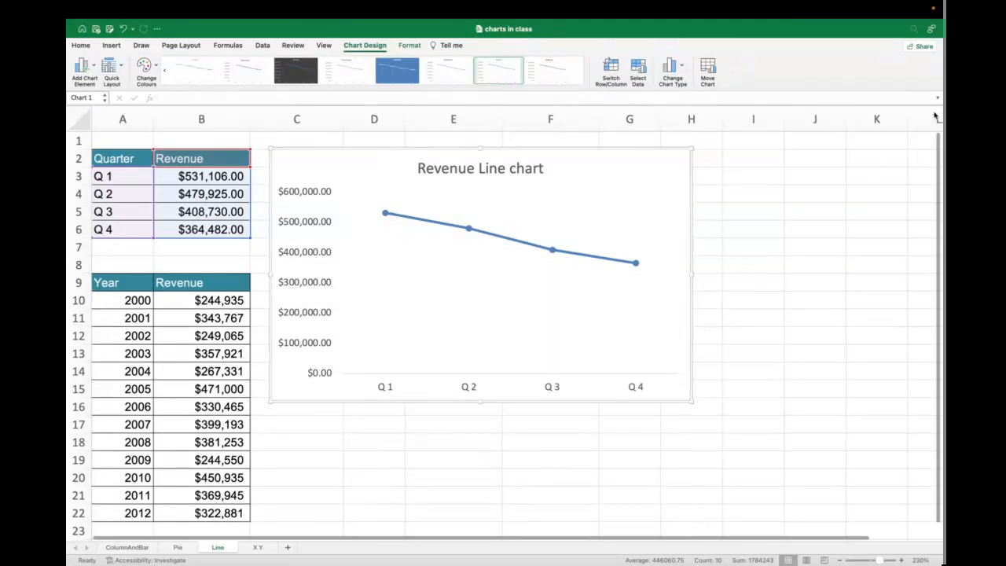
# - Try a minimum bound of 350000 on the chart's vertical revenue axis and undo the change
pyautogui.click(298, 262)
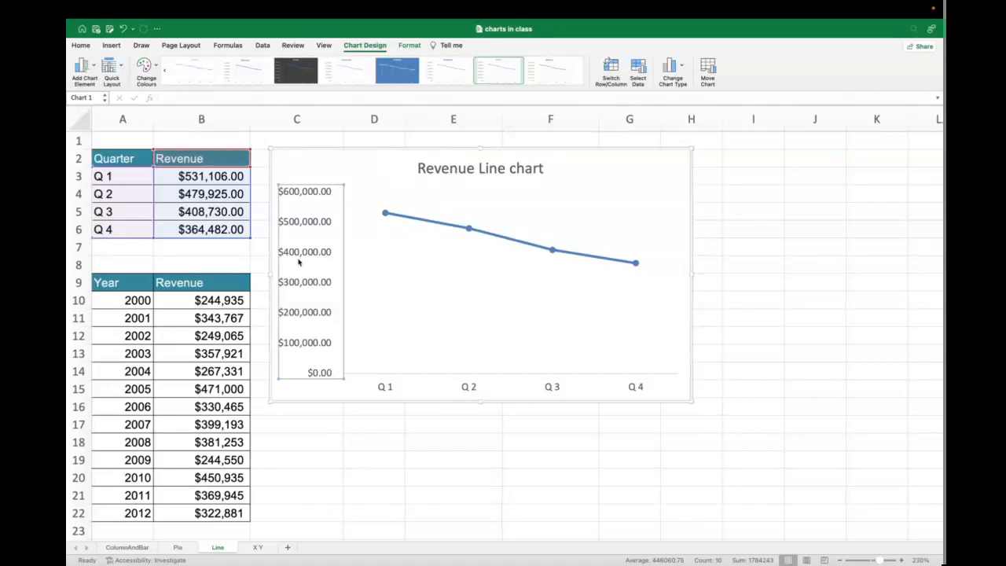
pyautogui.rightClick(299, 263)
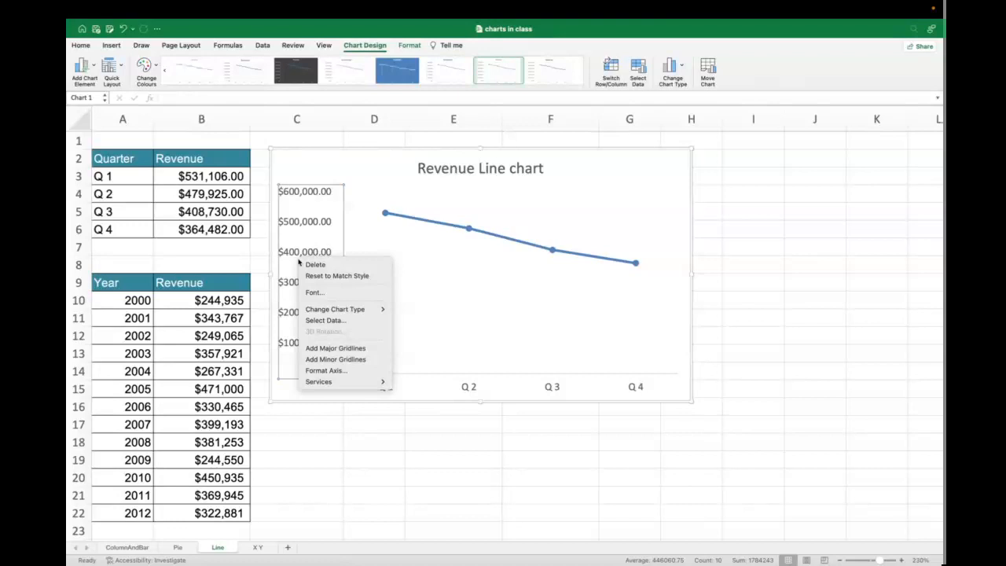
pyautogui.click(334, 370)
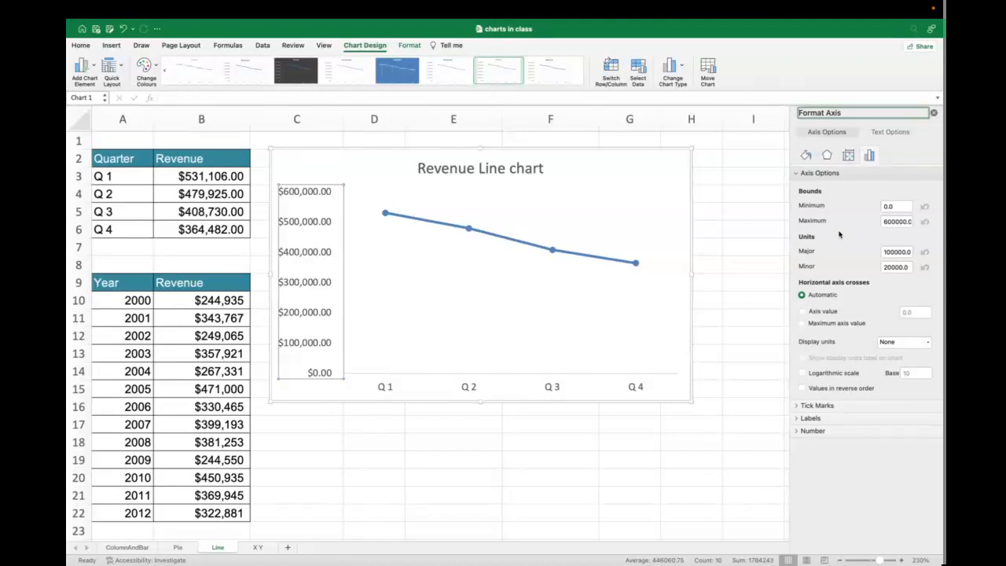
pyautogui.click(892, 206)
pyautogui.click(895, 206)
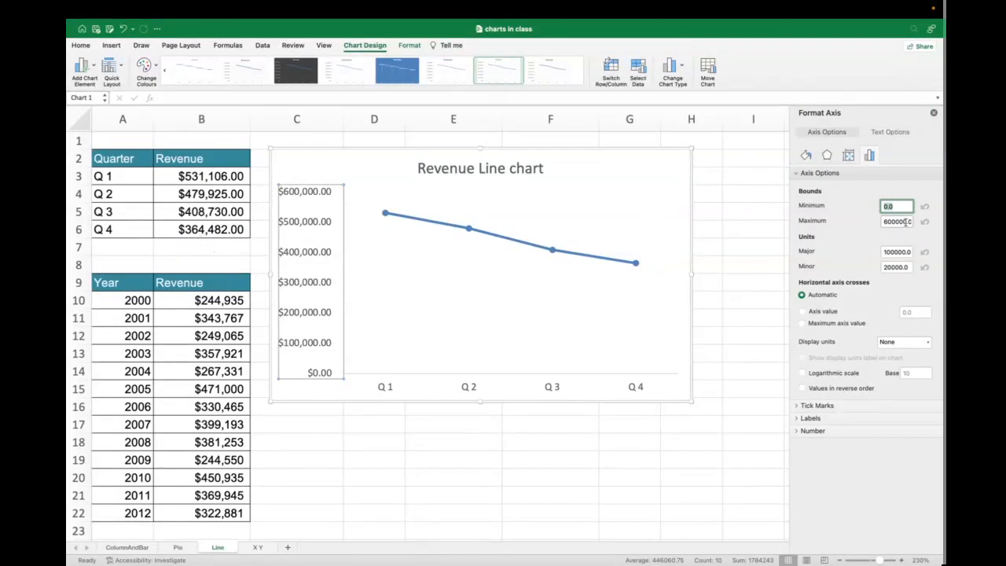
pyautogui.write('350000')
pyautogui.press('Return')
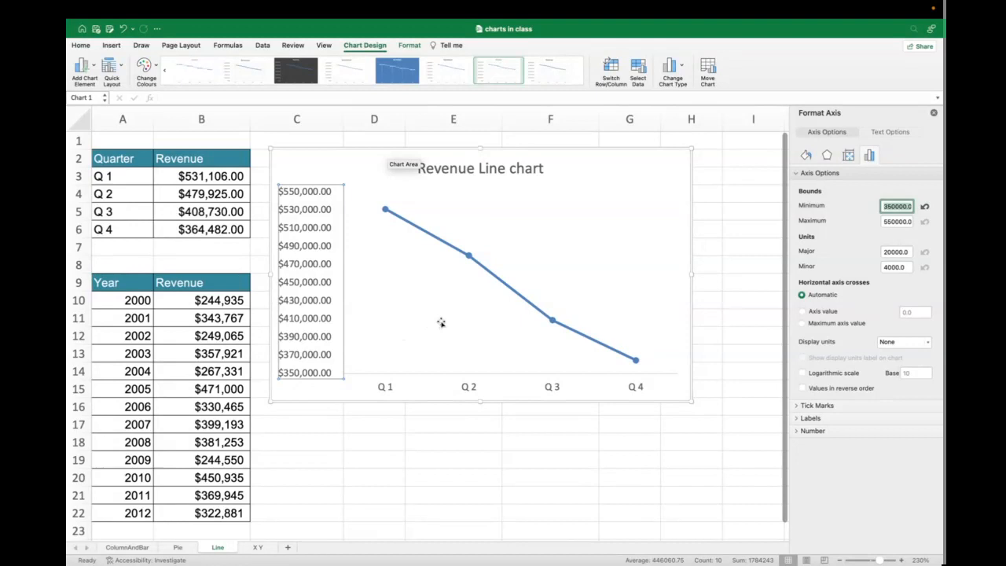
pyautogui.press('BackSpace')
pyautogui.press('Return')
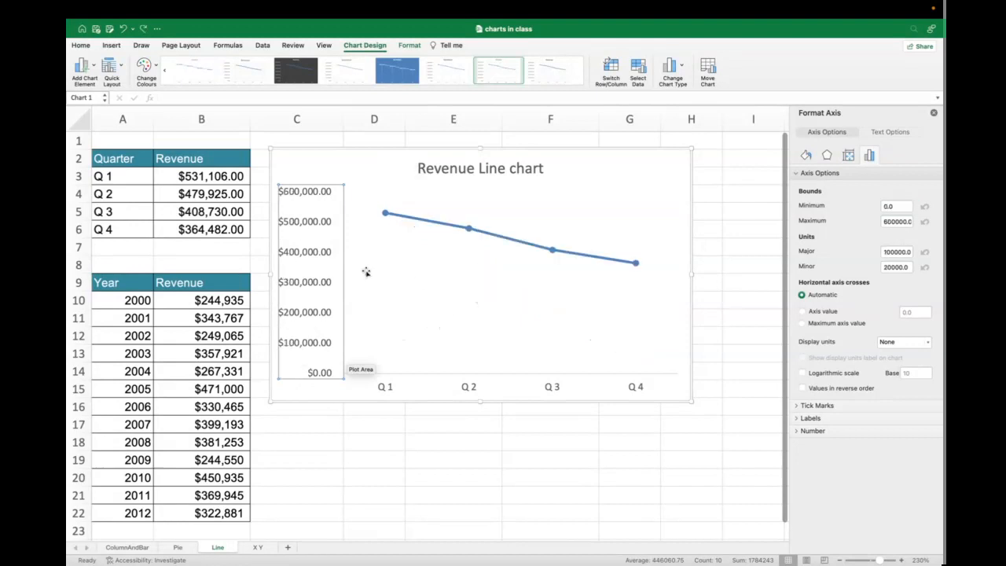
pyautogui.rightClick(313, 262)
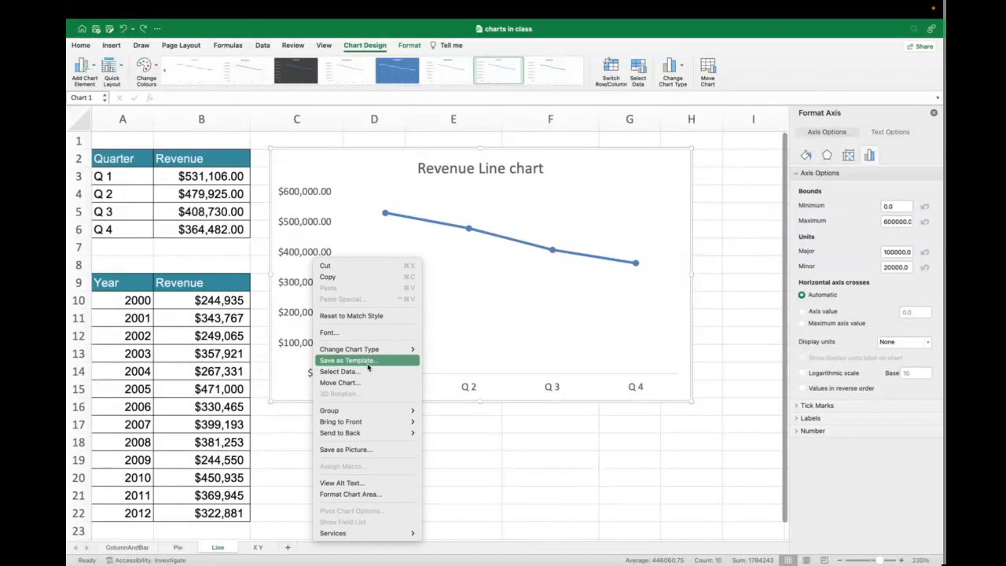
pyautogui.click(294, 269)
pyautogui.click(294, 270)
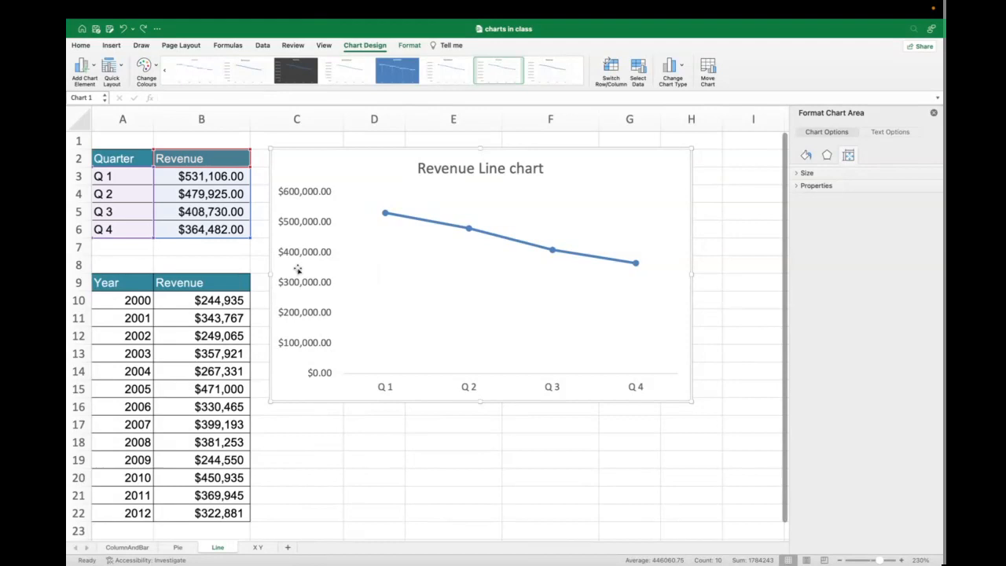
pyautogui.click(319, 466)
pyautogui.click(295, 263)
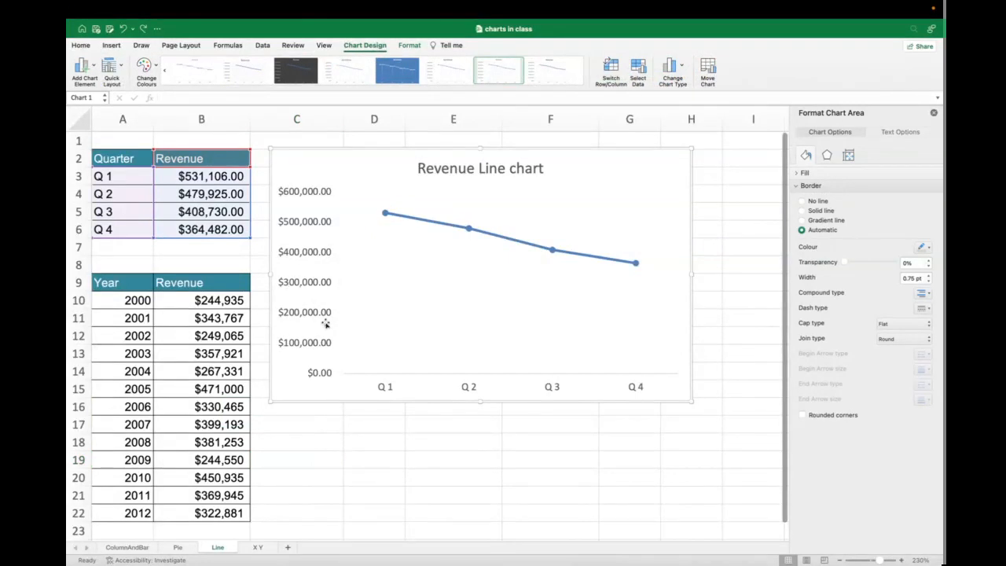
pyautogui.moveTo(290, 262); pyautogui.dragTo(326, 323)
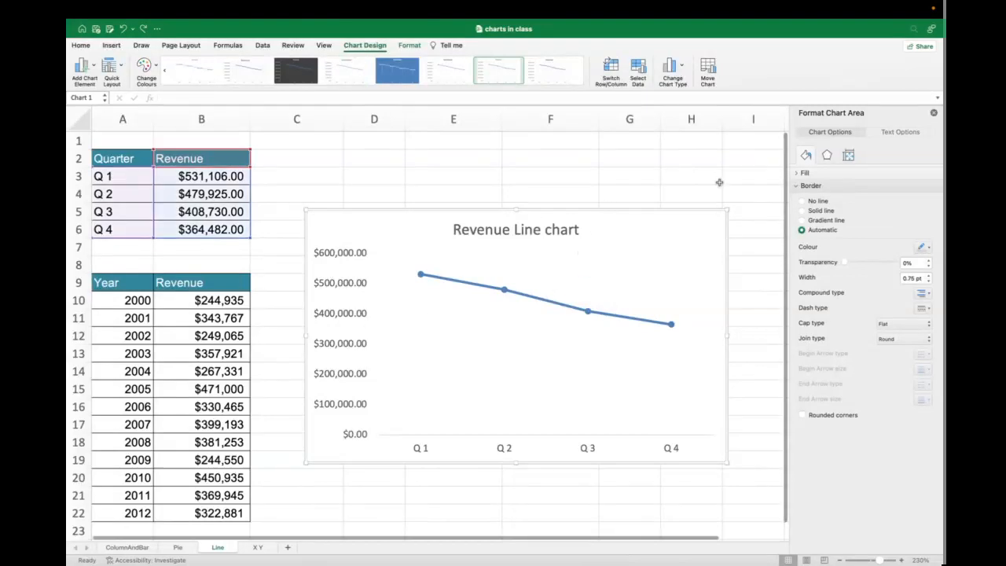
pyautogui.click(343, 320)
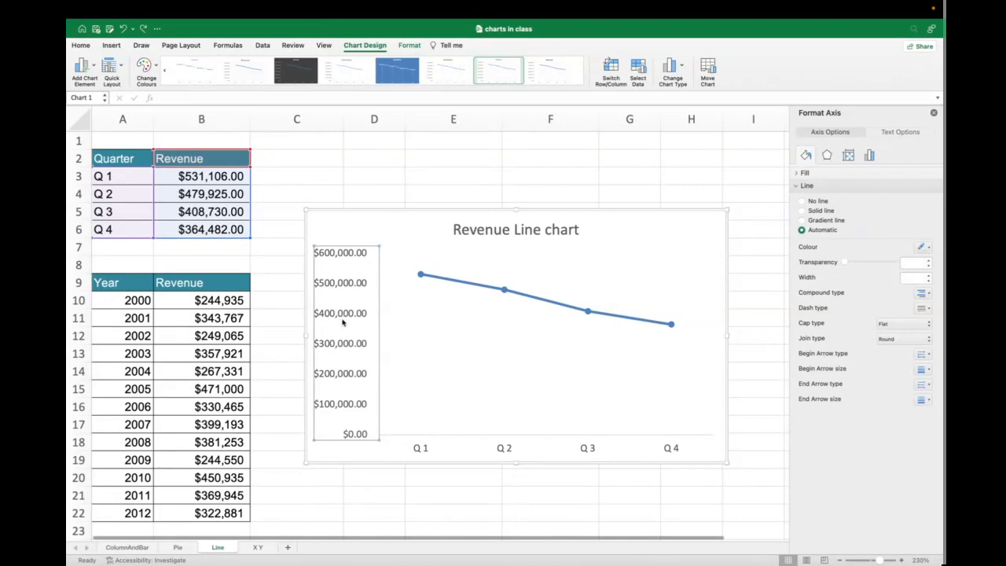
pyautogui.rightClick(343, 321)
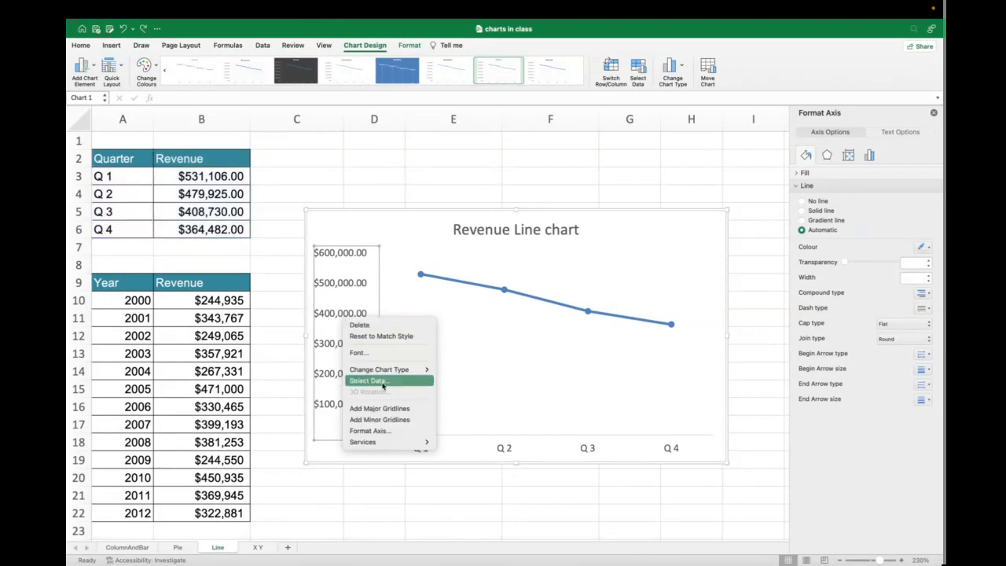
pyautogui.click(381, 430)
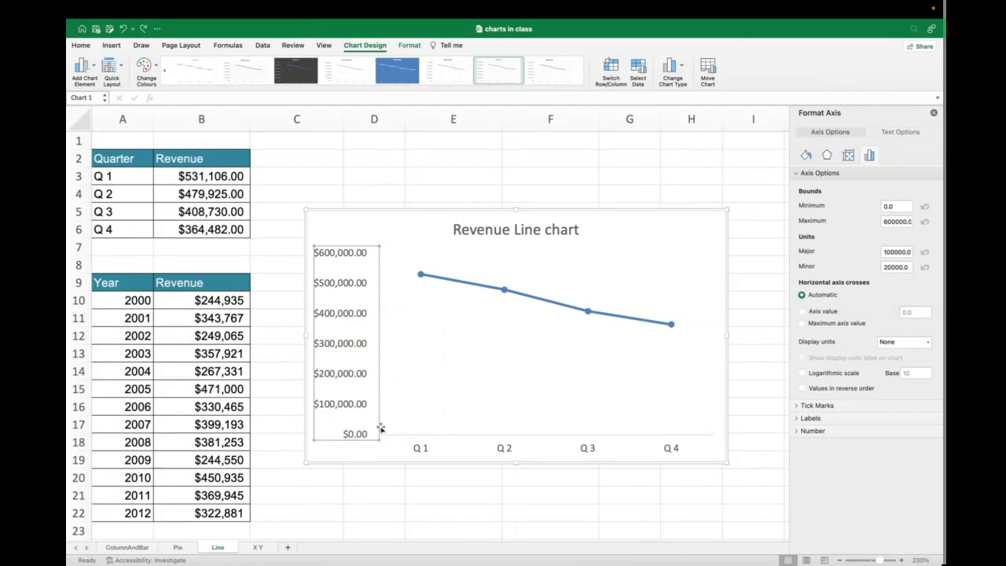
# - Move the chart back up beside the quarterly table and set its vertical axis minimum bound to 350000
pyautogui.click(420, 212)
pyautogui.moveTo(422, 213); pyautogui.dragTo(385, 147)
pyautogui.click(310, 252)
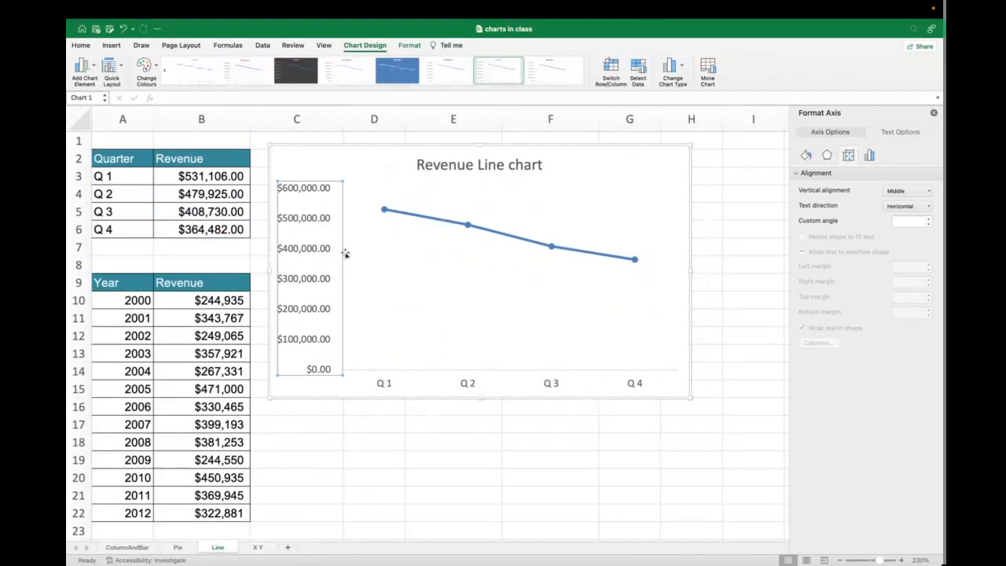
pyautogui.click(870, 156)
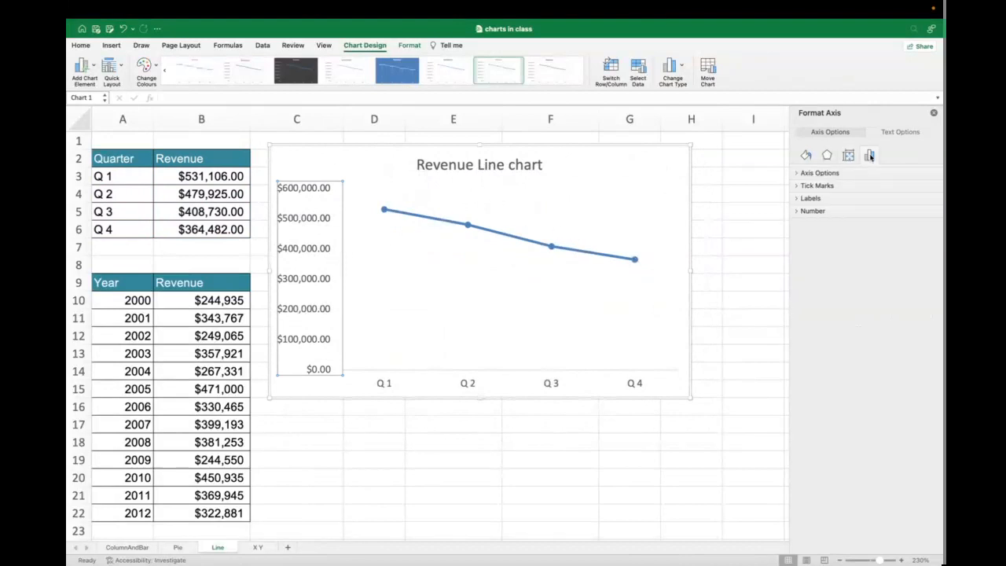
pyautogui.click(809, 173)
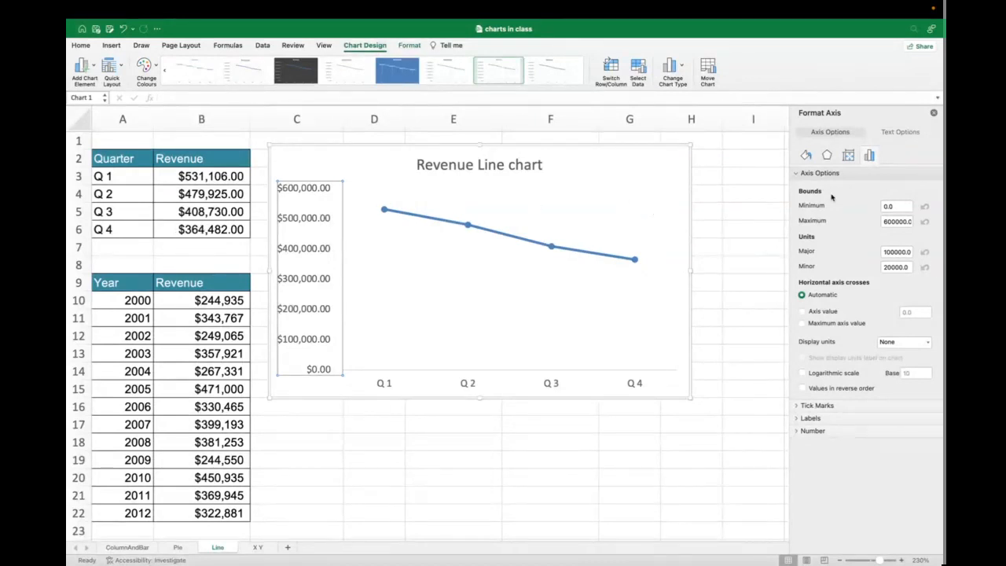
pyautogui.click(893, 206)
pyautogui.write('350000')
pyautogui.press('Return')
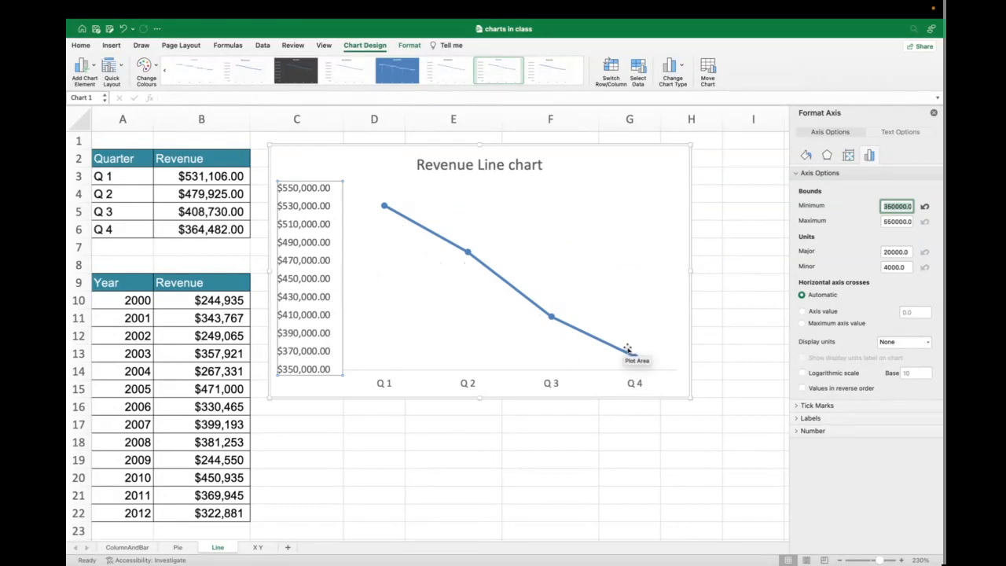
# - Add data labels to the revenue line's quarterly points and deselect the chart
pyautogui.click(442, 243)
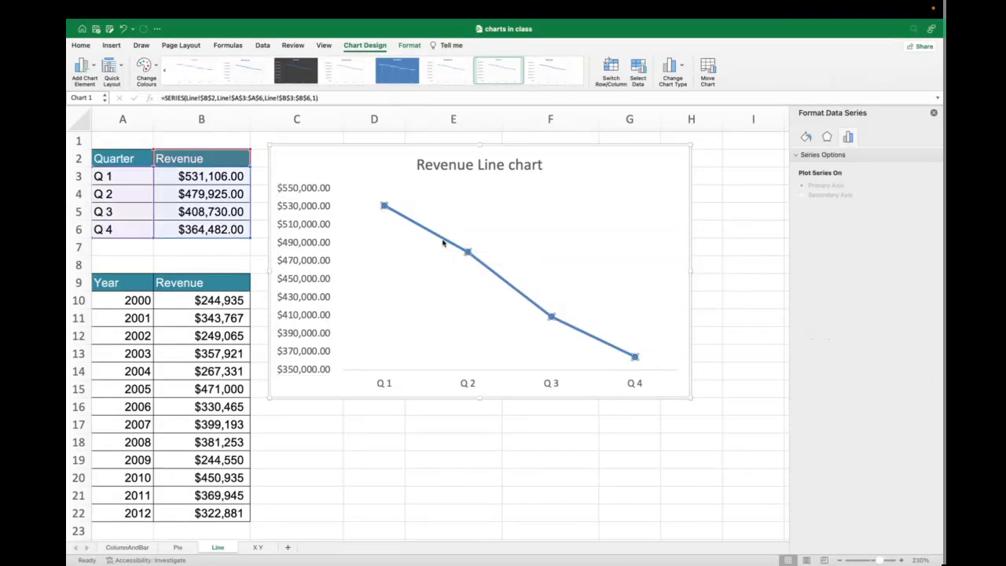
pyautogui.click(451, 247)
pyautogui.click(453, 267)
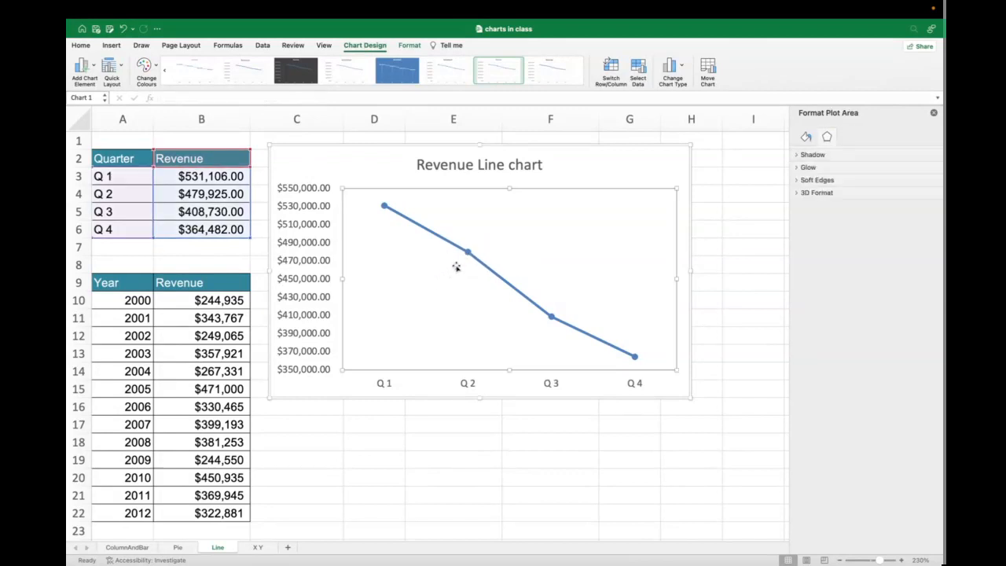
pyautogui.click(469, 255)
pyautogui.rightClick(469, 255)
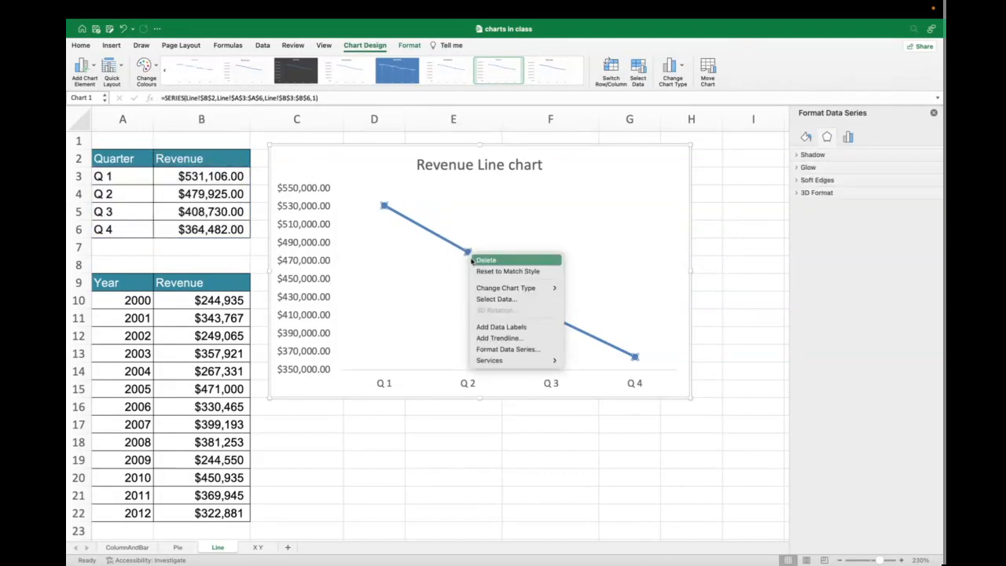
pyautogui.click(511, 328)
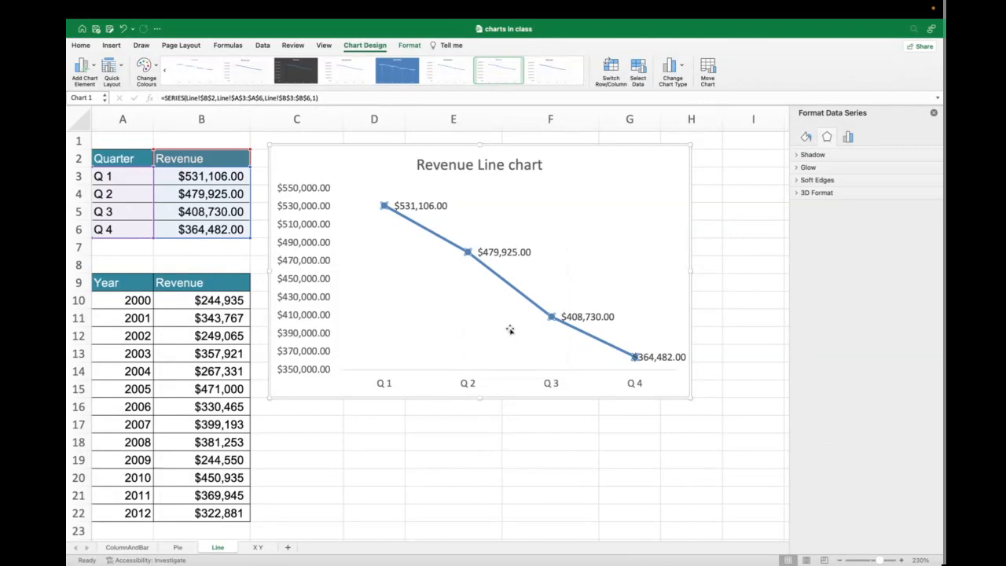
pyautogui.click(663, 438)
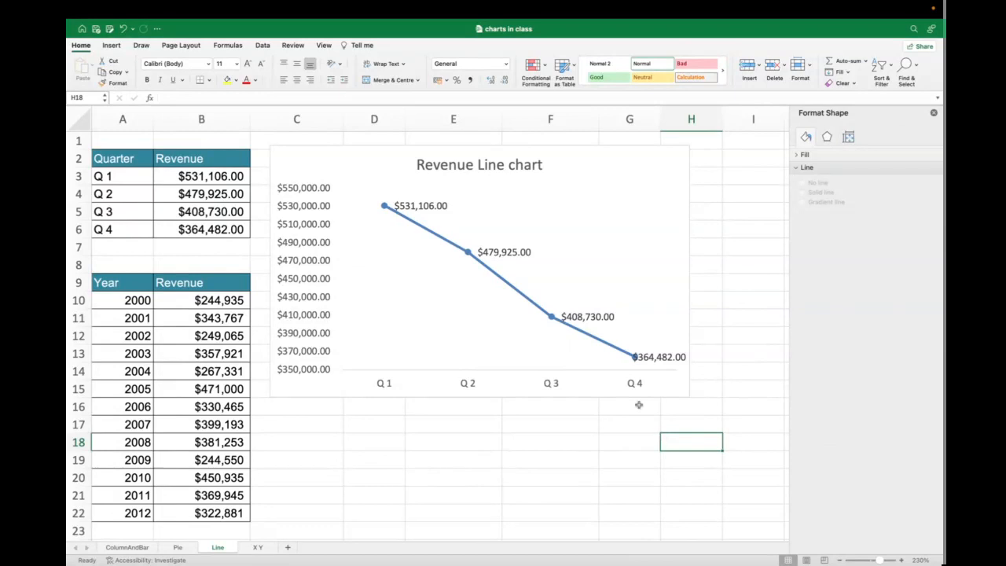
# - Delete the quarterly revenue line chart and close the formatting pane
pyautogui.click(472, 147)
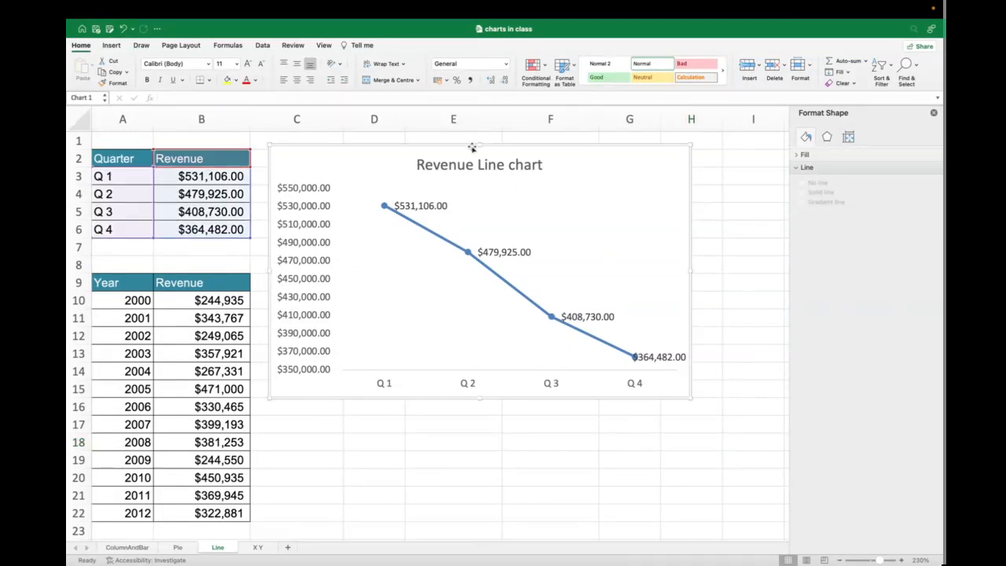
pyautogui.press('Delete')
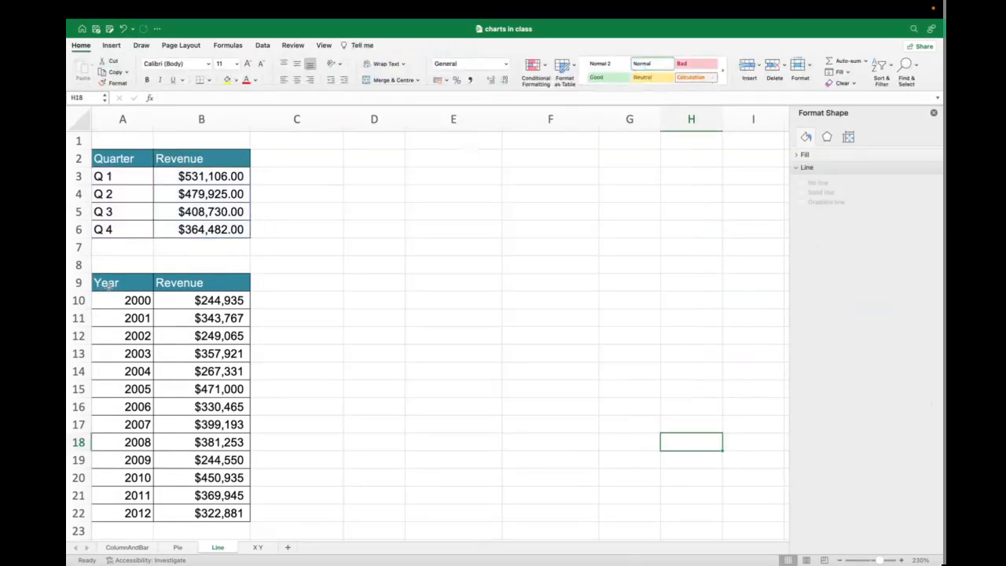
pyautogui.click(934, 112)
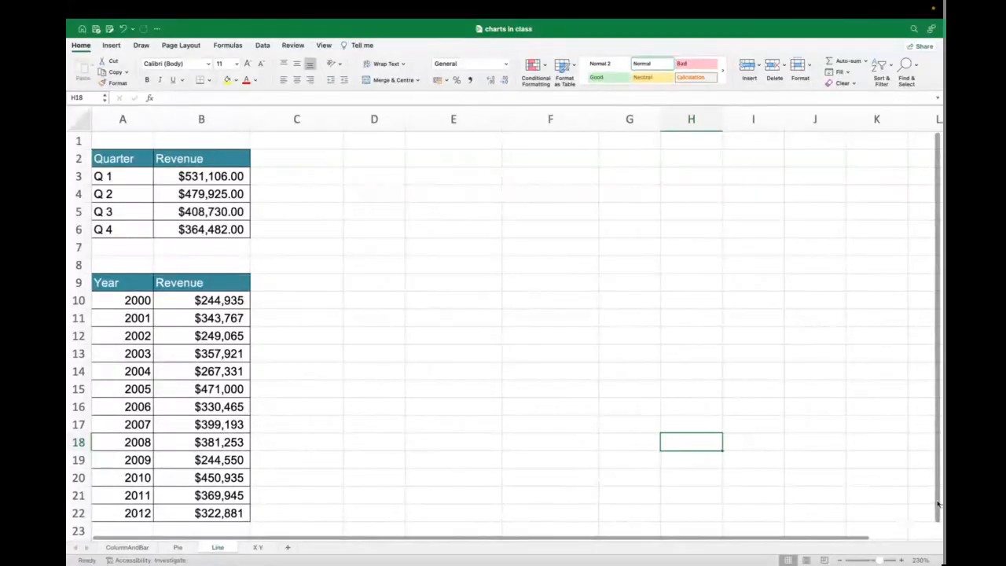
# - Insert a 2D line chart with markers from the yearly table A9:B22 and move it up beside the quarterly table
pyautogui.scroll(-1, 942, 507)
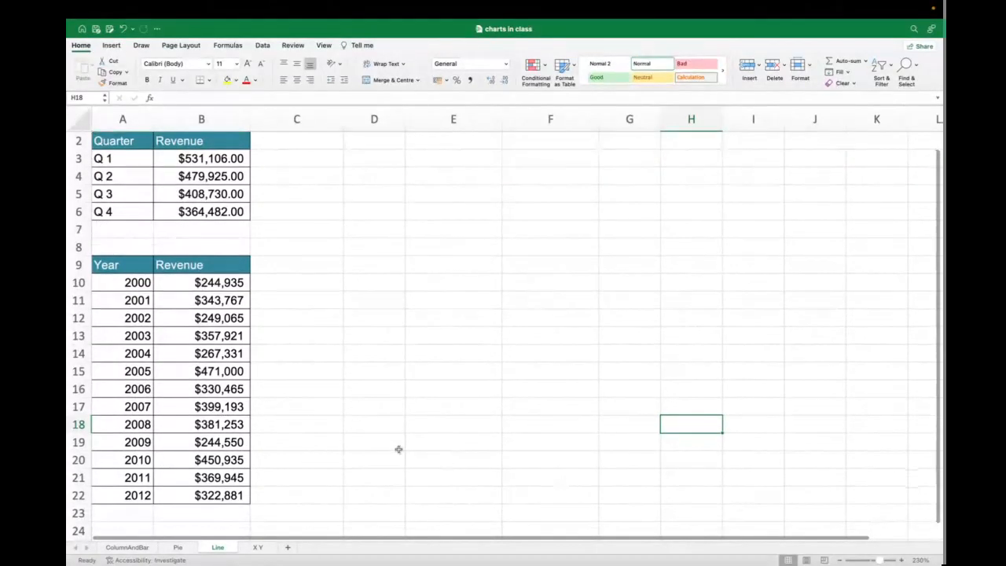
pyautogui.click(116, 267)
pyautogui.moveTo(116, 267); pyautogui.dragTo(187, 493)
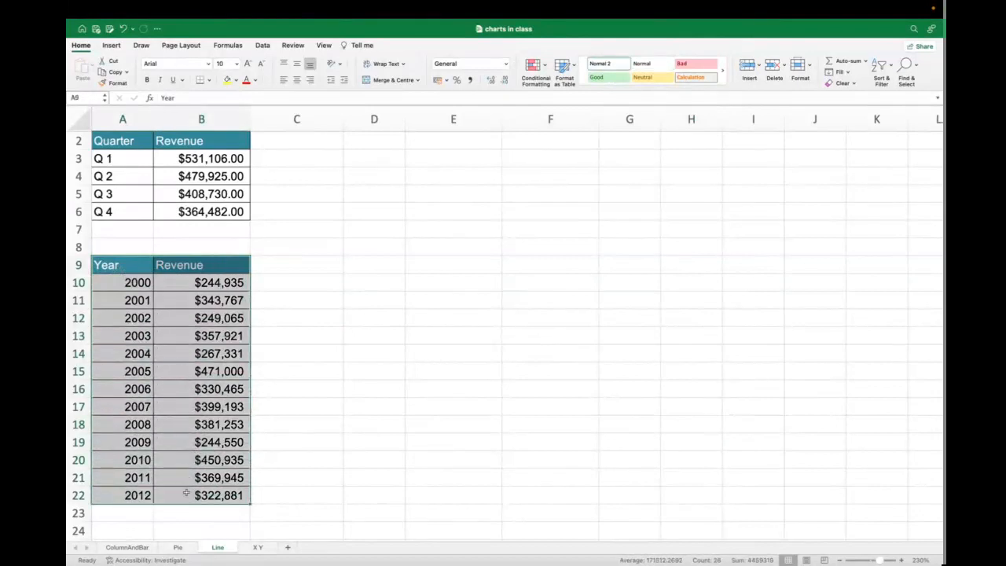
pyautogui.click(112, 46)
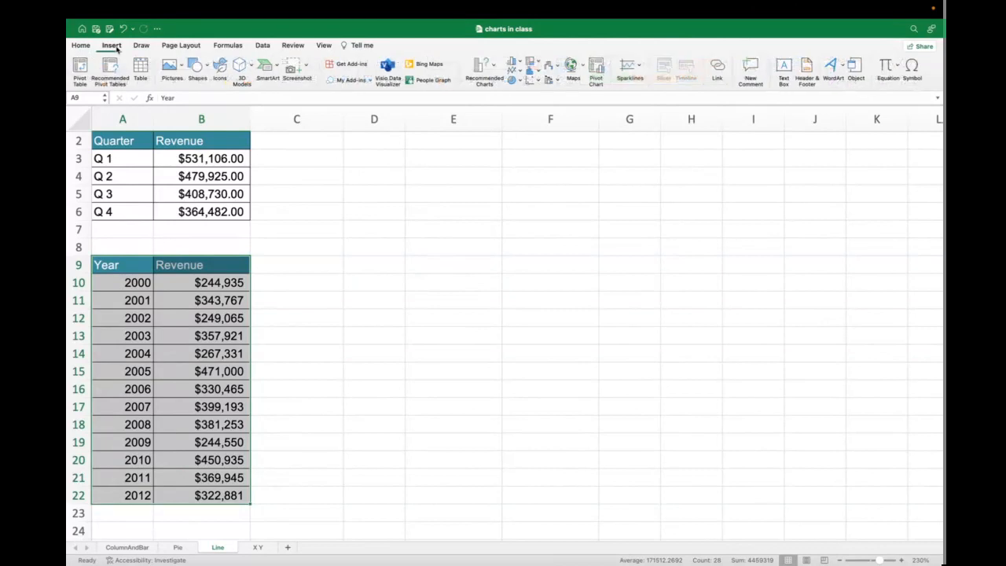
pyautogui.click(518, 70)
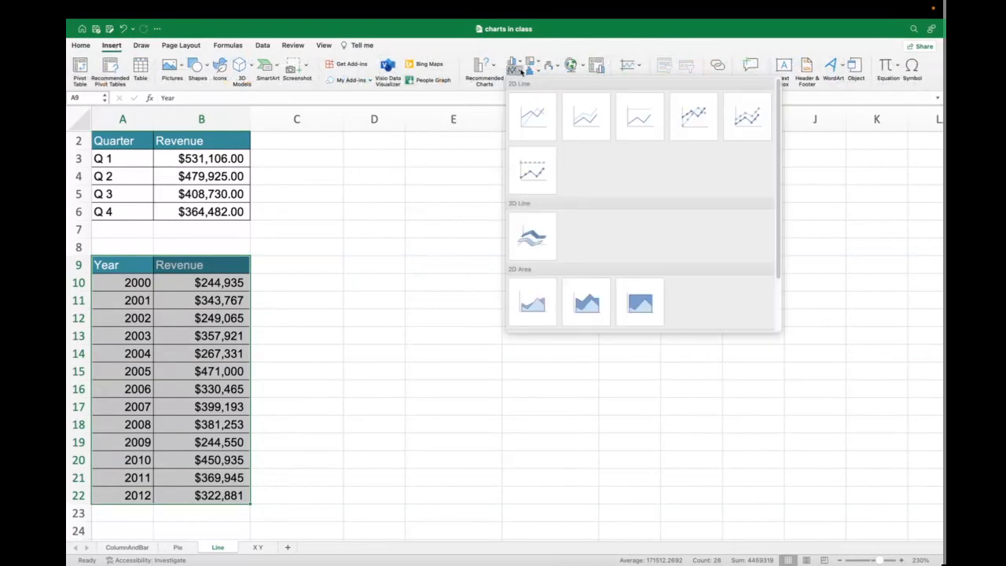
pyautogui.click(690, 118)
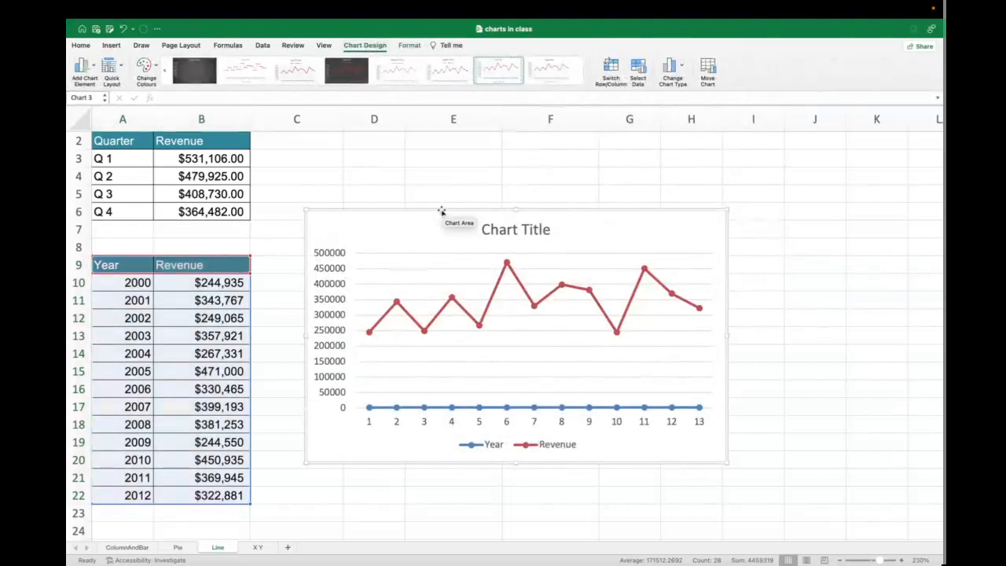
pyautogui.moveTo(445, 204); pyautogui.dragTo(479, 148)
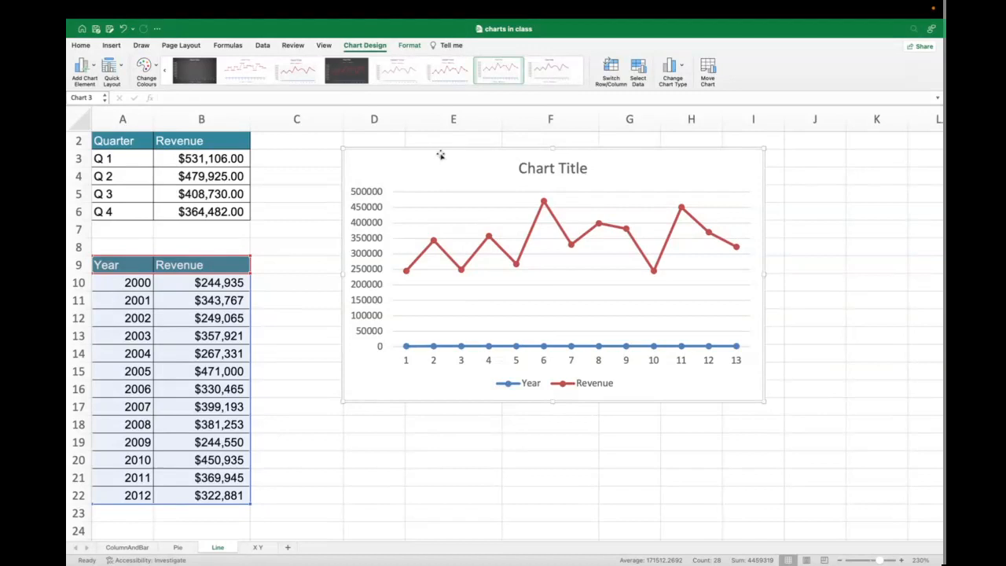
pyautogui.click(415, 126)
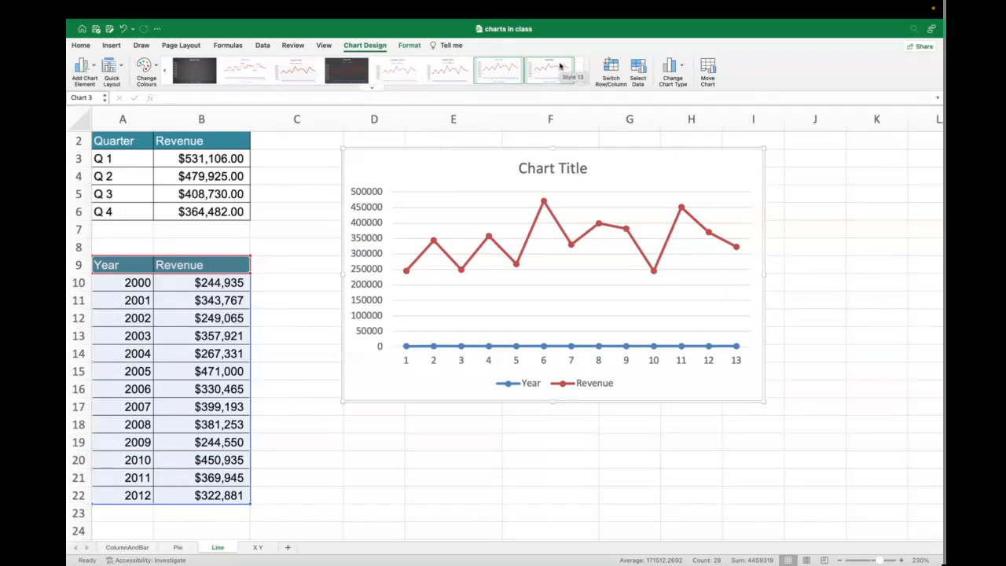
# - Remove the Year series from the new line chart's data source
pyautogui.click(638, 71)
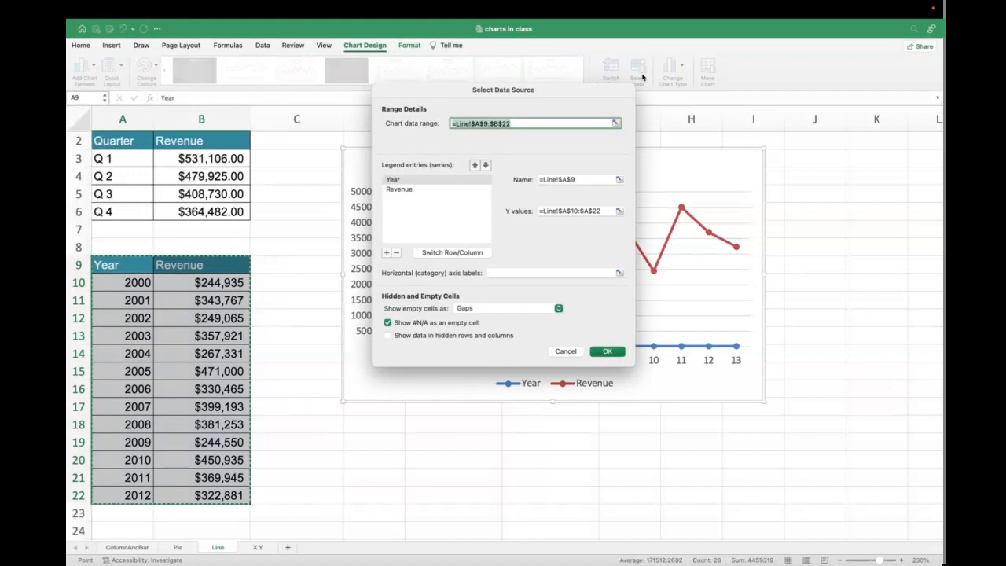
pyautogui.click(451, 181)
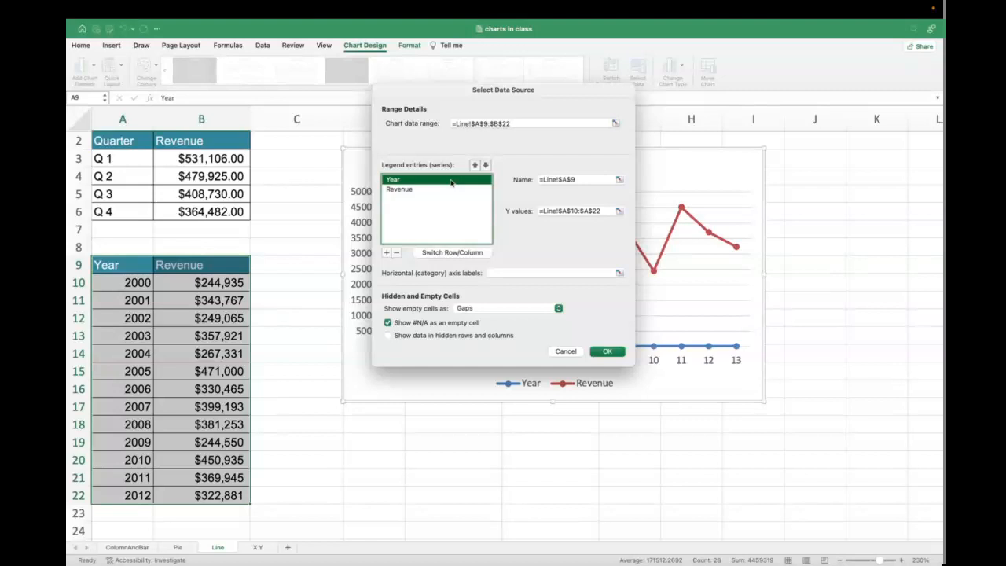
pyautogui.click(396, 253)
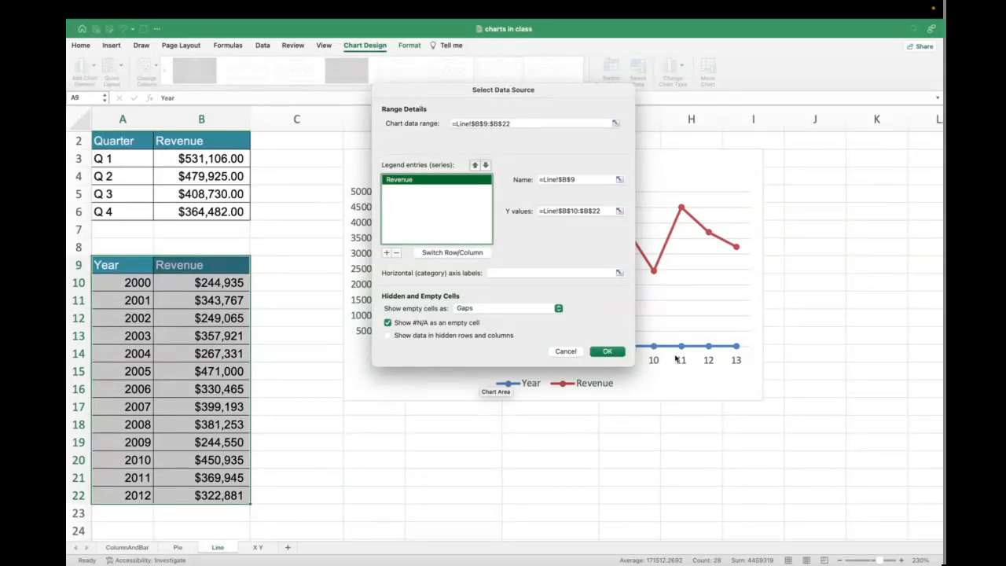
# - Set the chart's horizontal category axis labels to the years in A10:A22 and apply the data source changes
pyautogui.click(509, 274)
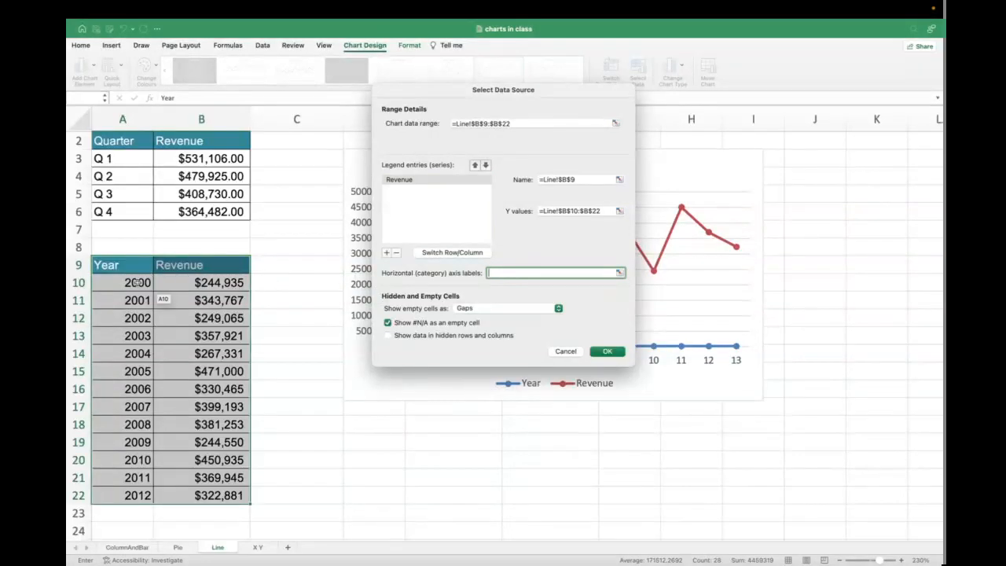
pyautogui.moveTo(137, 282); pyautogui.dragTo(140, 490)
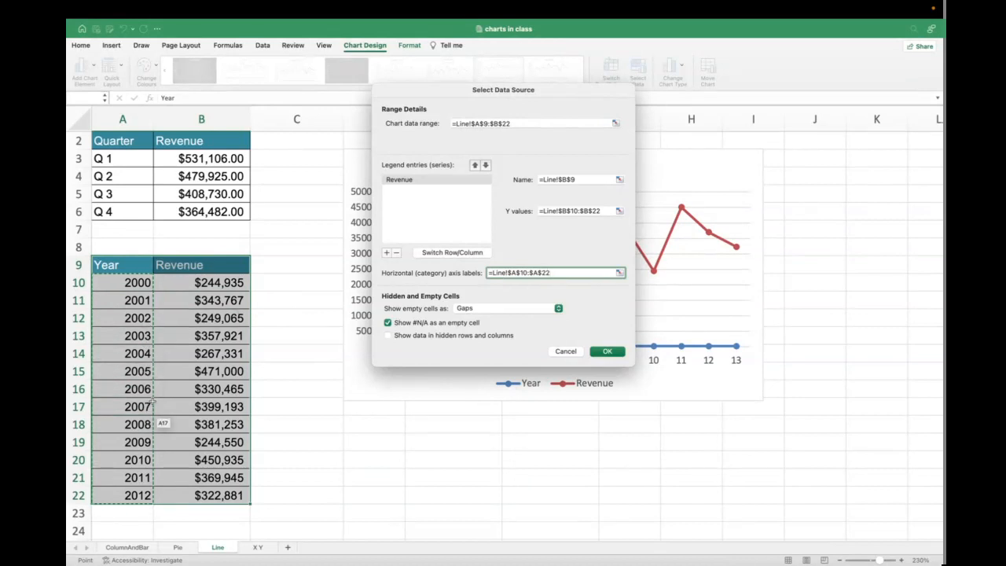
pyautogui.click(606, 351)
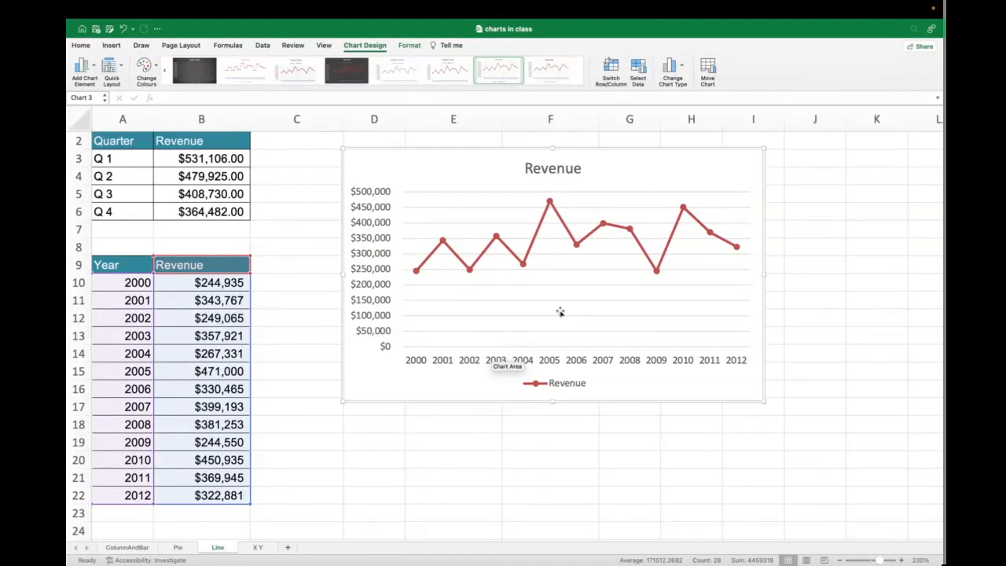
# - Delete the major gridlines from the yearly revenue line chart
pyautogui.click(551, 167)
pyautogui.click(587, 269)
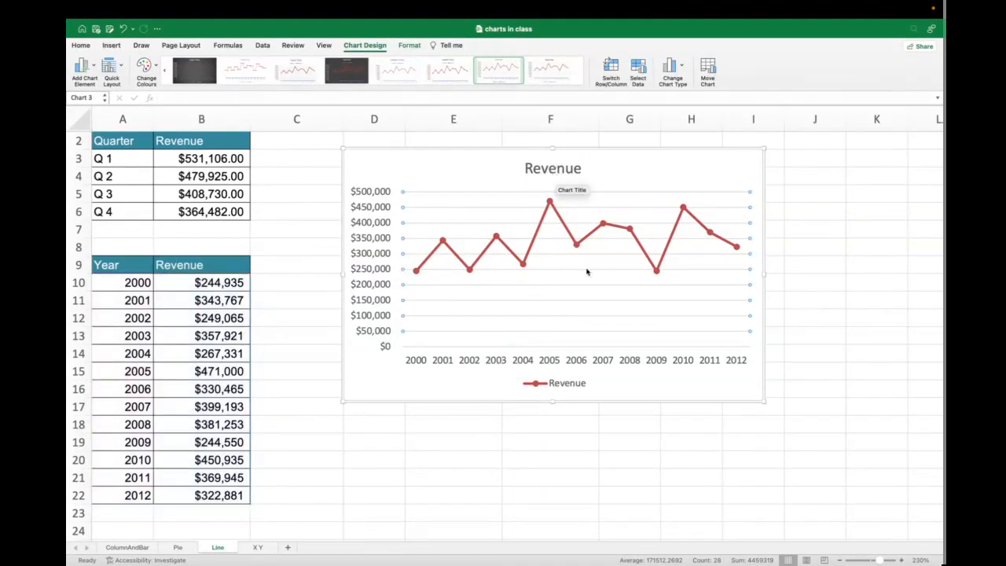
pyautogui.press('Delete')
pyautogui.click(587, 271)
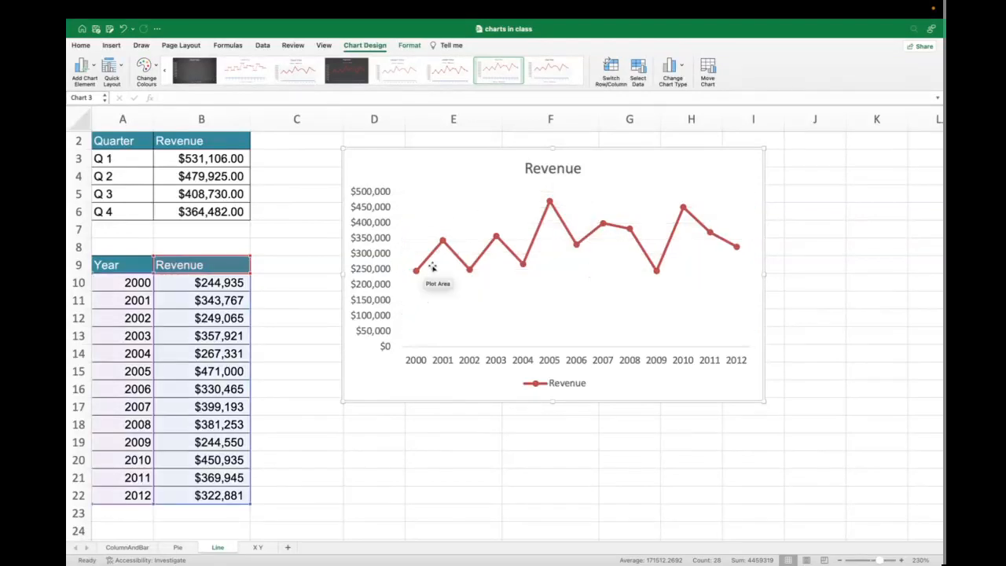
# - Set the minimum bound of the yearly chart's vertical axis to 220000
pyautogui.click(381, 260)
pyautogui.rightClick(381, 261)
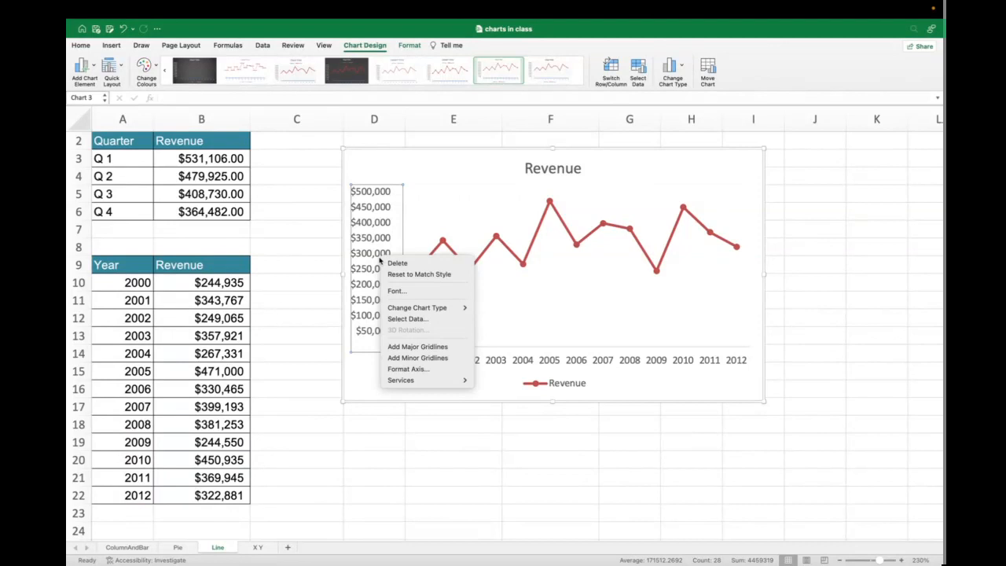
pyautogui.click(420, 368)
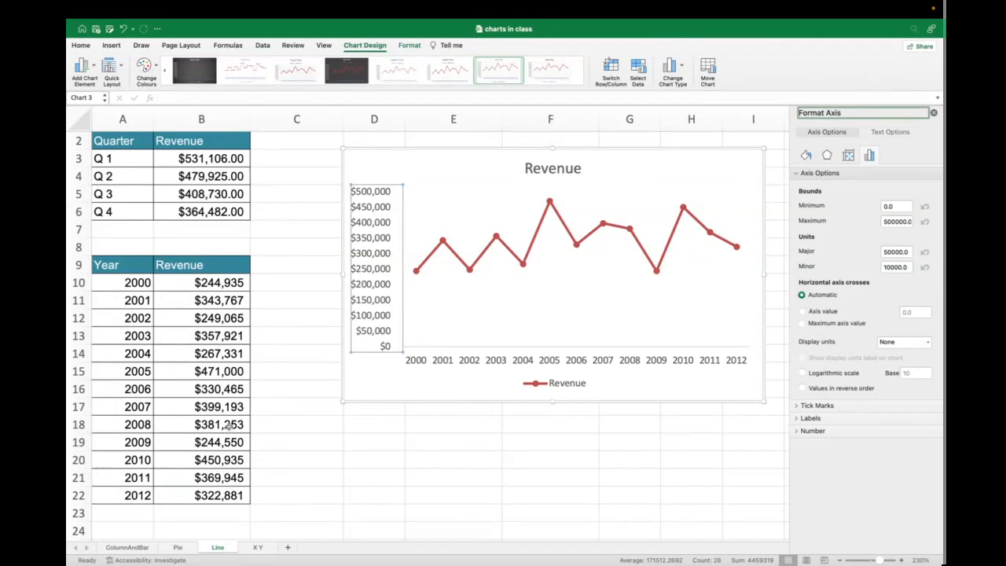
pyautogui.click(893, 206)
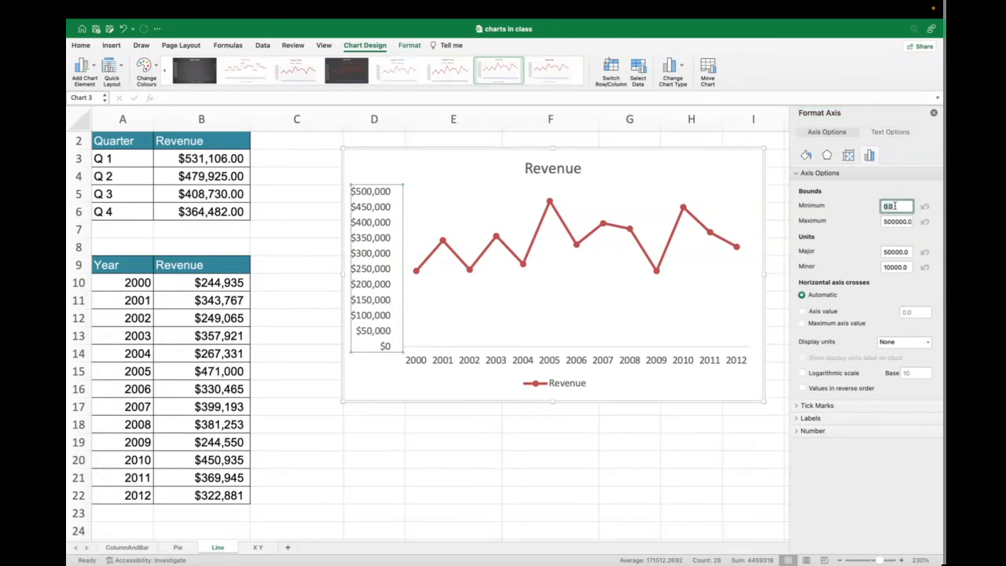
pyautogui.write('222')
pyautogui.press('BackSpace')
pyautogui.write('0000')
pyautogui.press('Return')
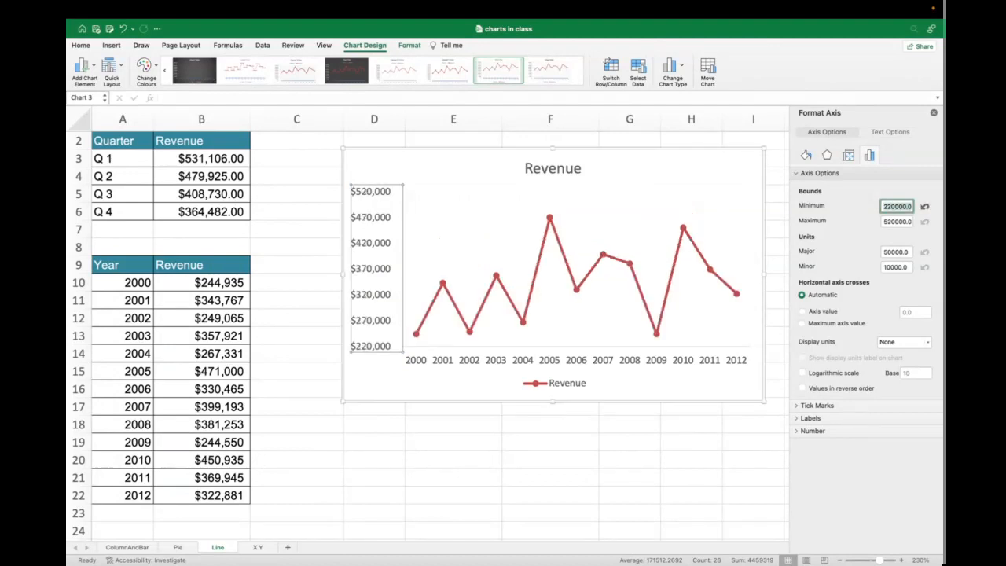
# - Close the formatting pane and add data labels to the yearly revenue line
pyautogui.click(676, 265)
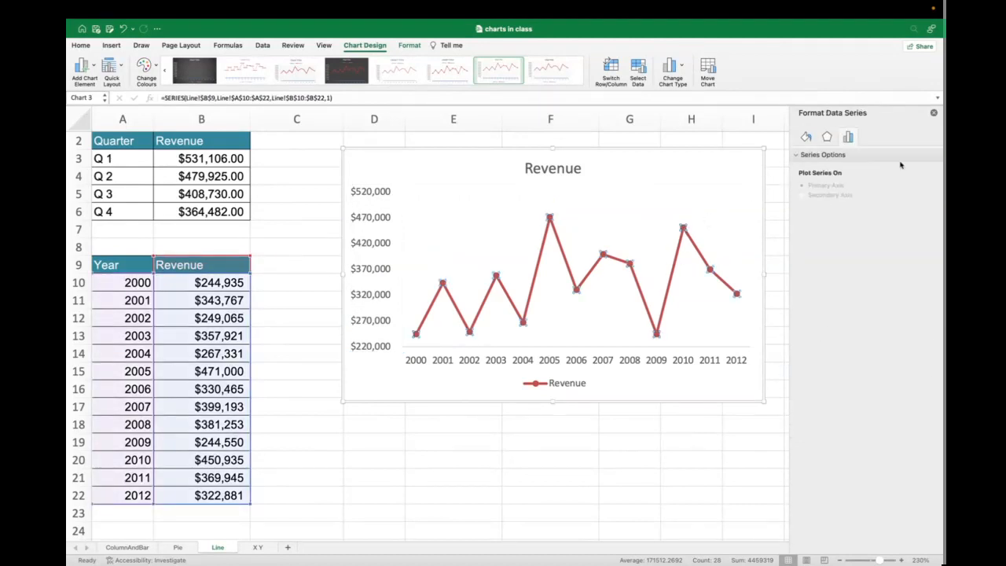
pyautogui.click(828, 140)
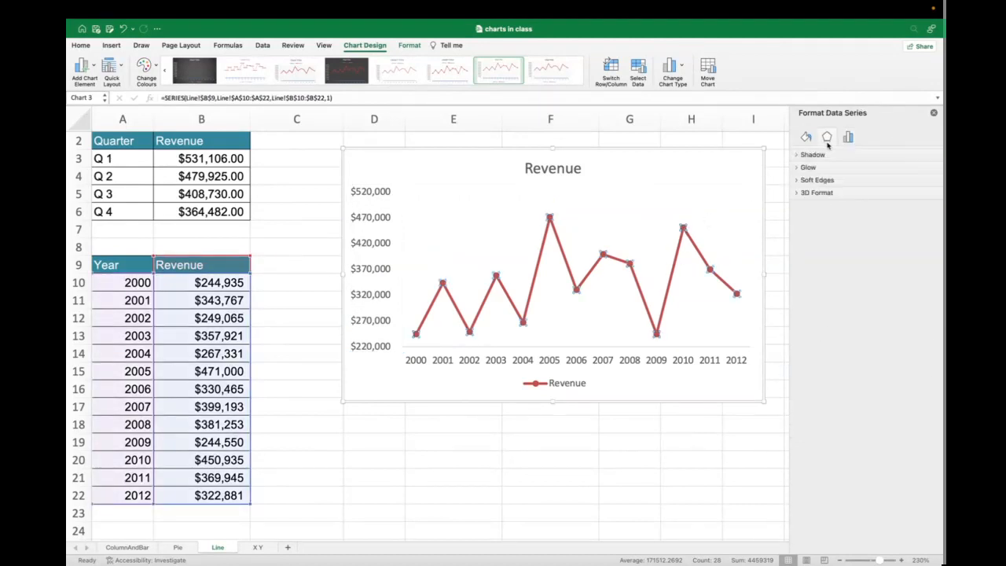
pyautogui.click(934, 114)
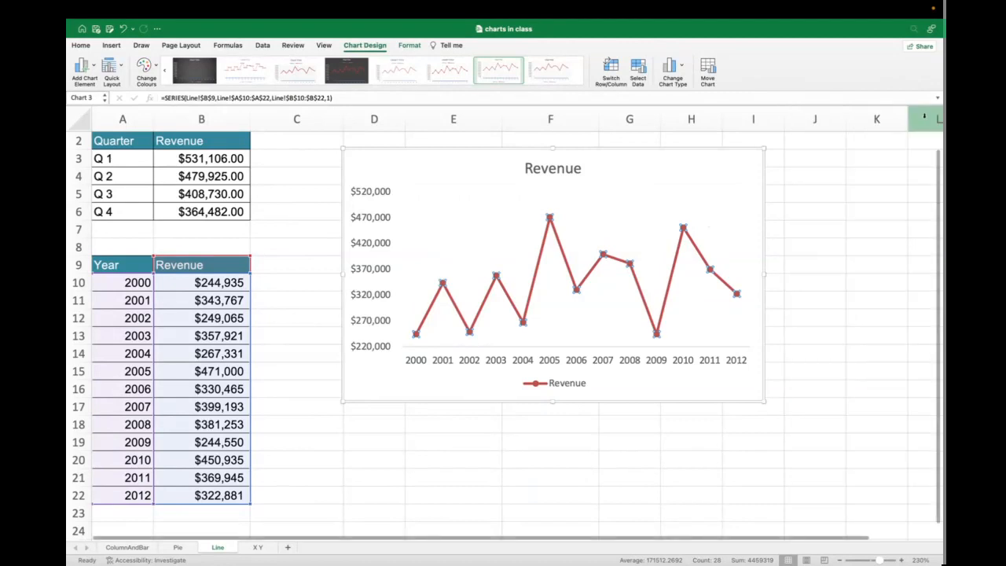
pyautogui.rightClick(684, 229)
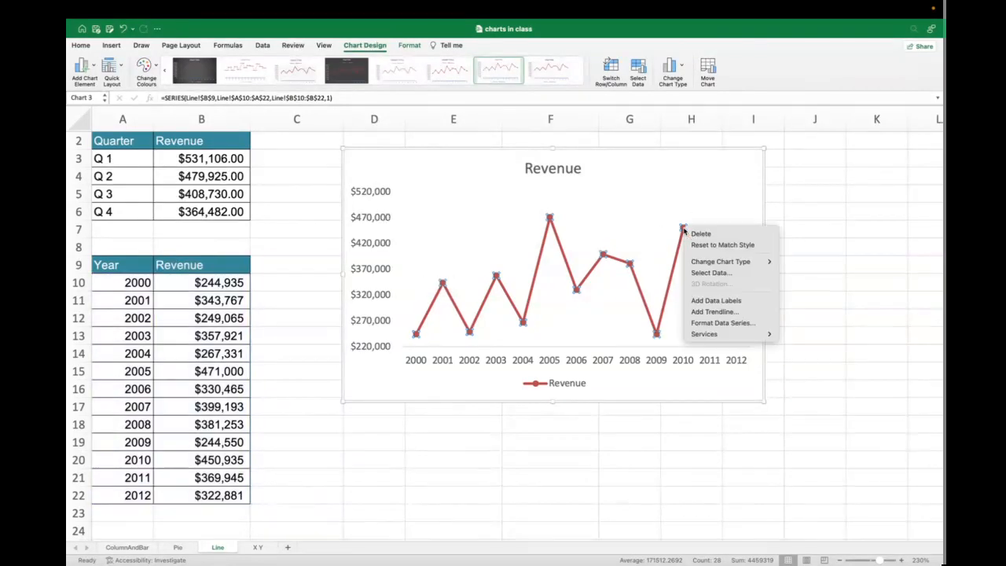
pyautogui.click(711, 301)
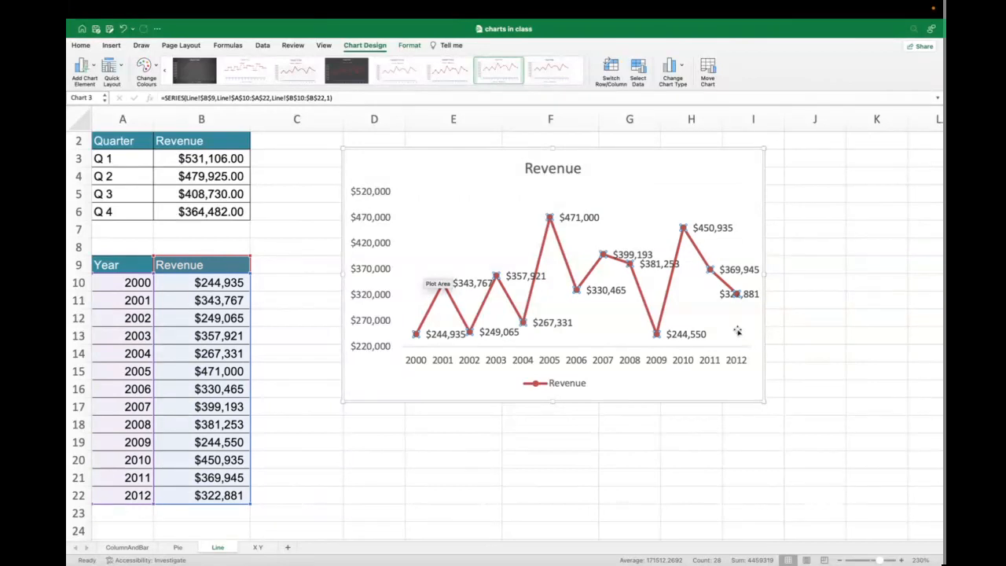
pyautogui.click(530, 279)
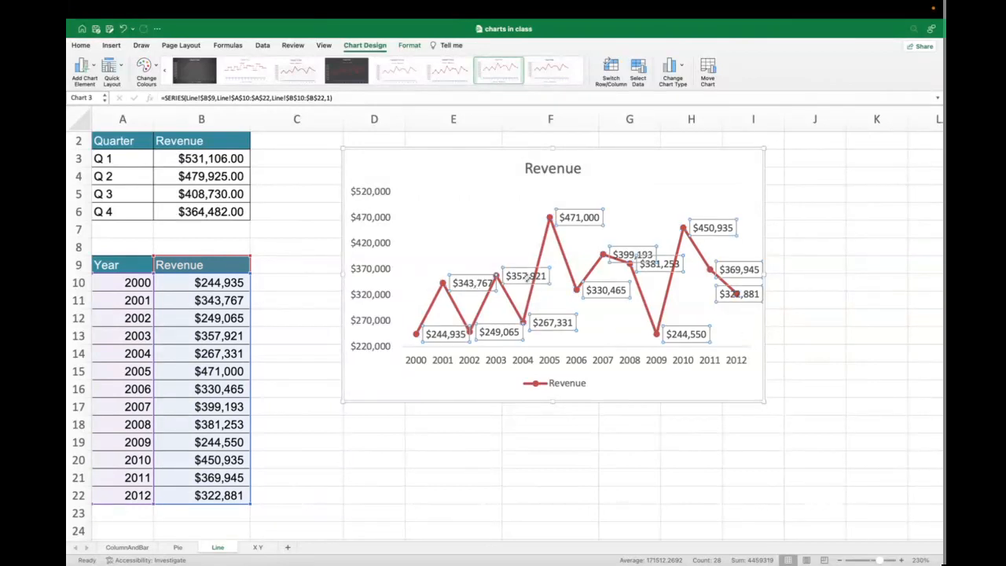
pyautogui.click(525, 277)
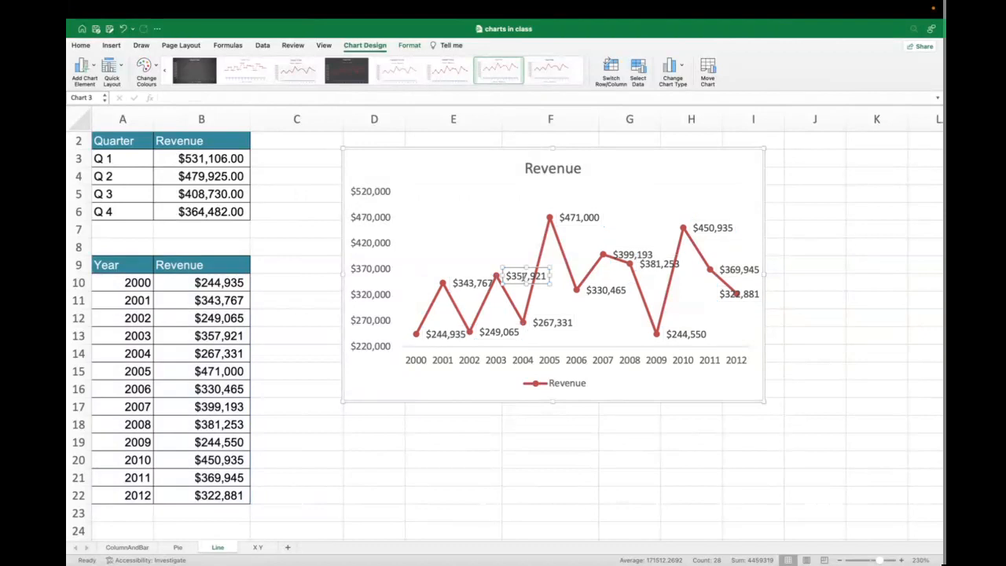
pyautogui.click(548, 441)
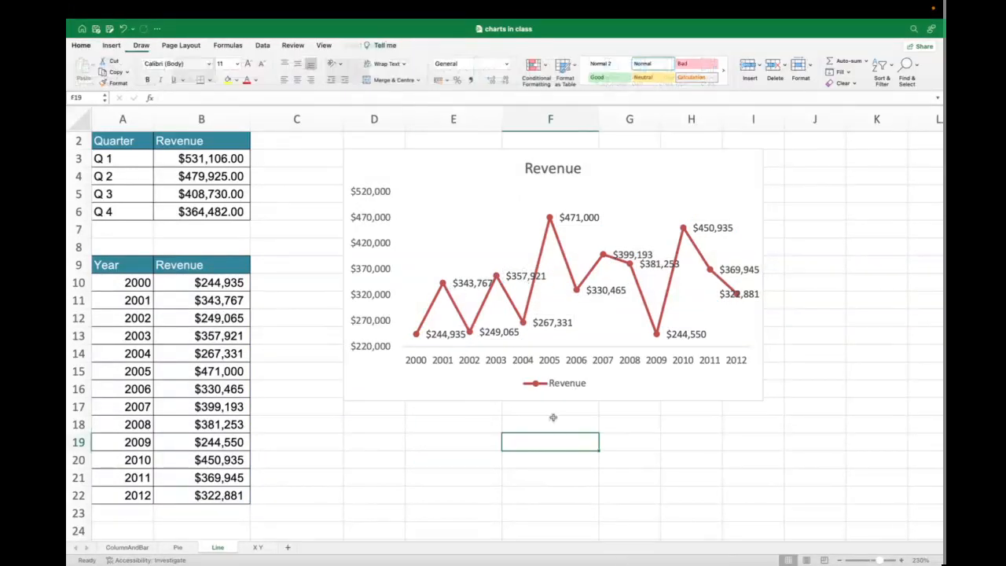
pyautogui.click(513, 279)
pyautogui.click(512, 280)
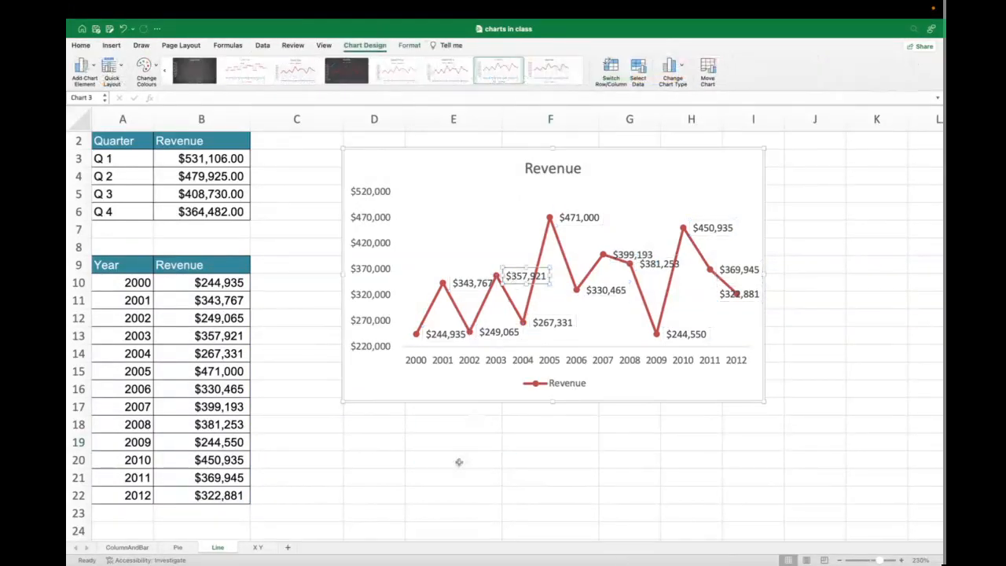
pyautogui.click(451, 492)
# - Set the yearly revenue data labels' position to Above and deselect the chart
pyautogui.click(473, 285)
pyautogui.rightClick(475, 288)
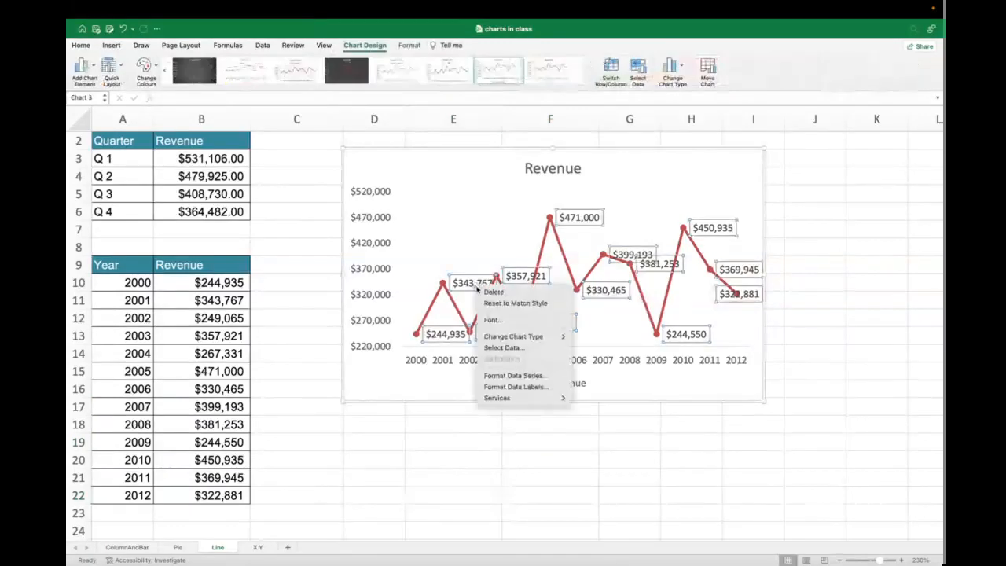
pyautogui.click(519, 387)
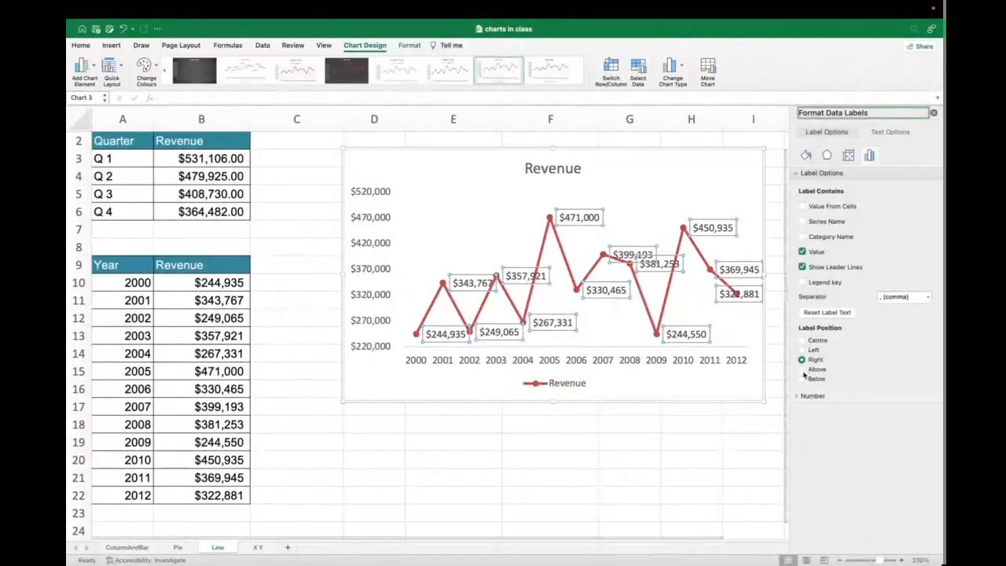
pyautogui.click(803, 370)
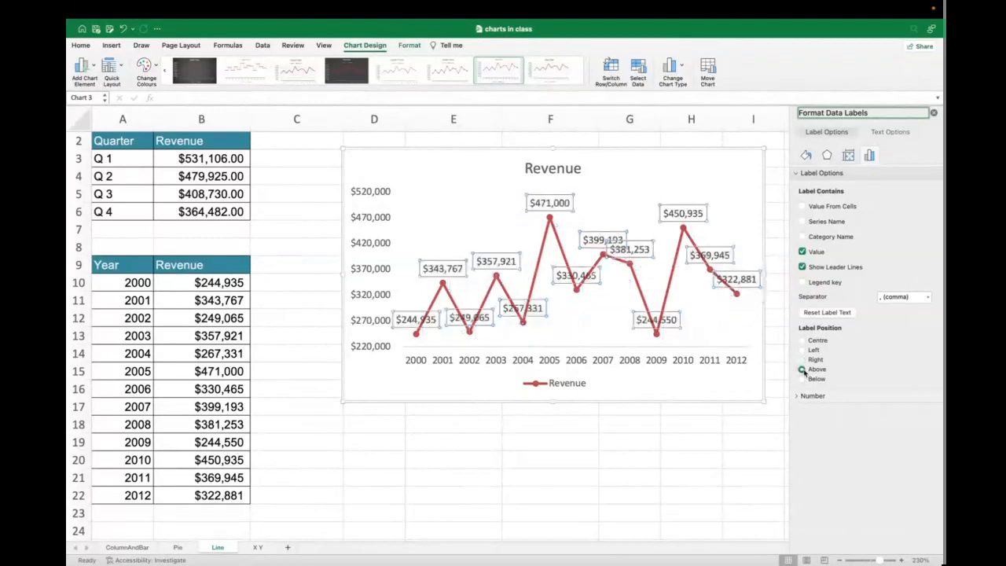
pyautogui.click(752, 334)
pyautogui.click(771, 313)
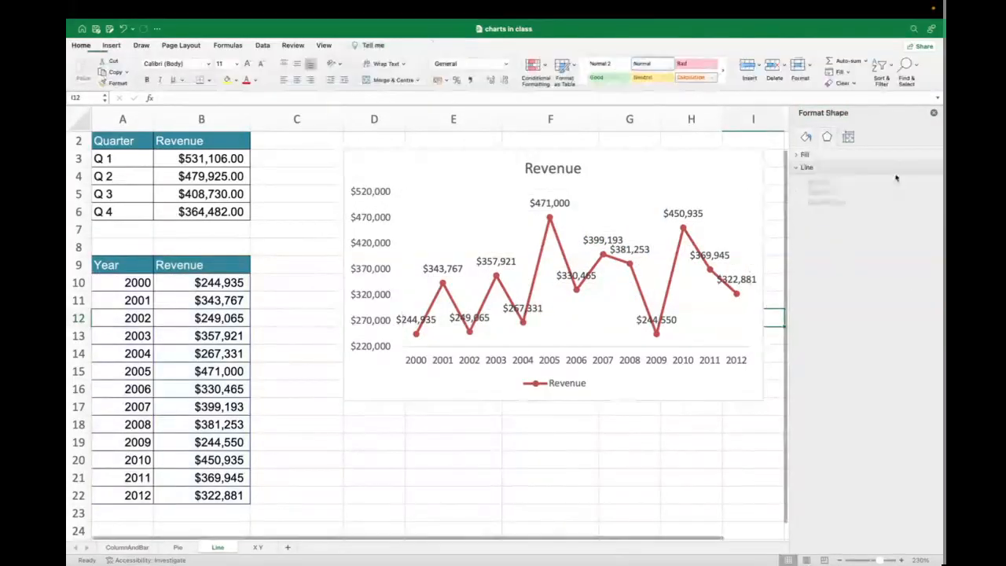
# - Close the formatting pane and enlarge the yearly revenue chart to span columns C to K, extending down to about row 19
pyautogui.click(933, 113)
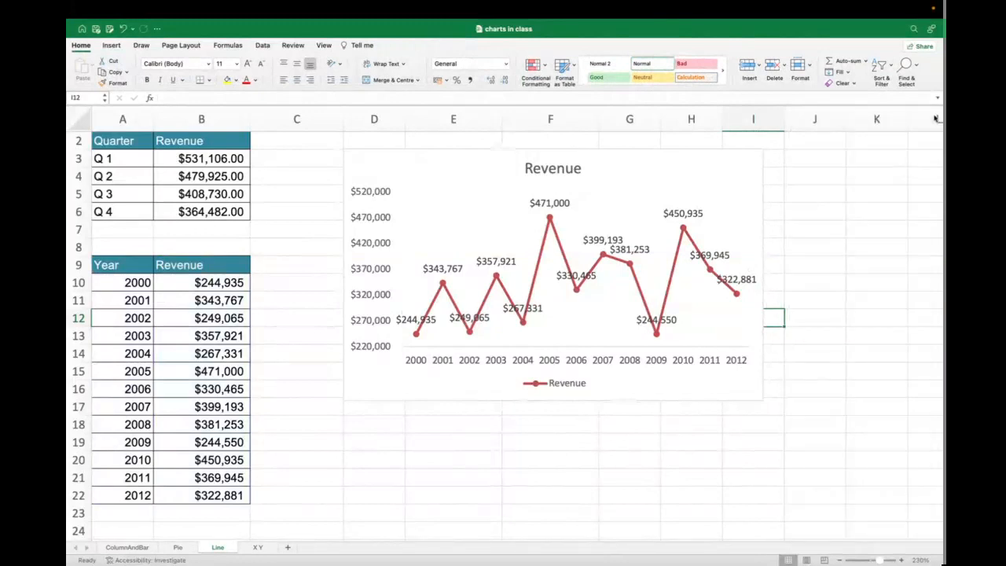
pyautogui.click(762, 279)
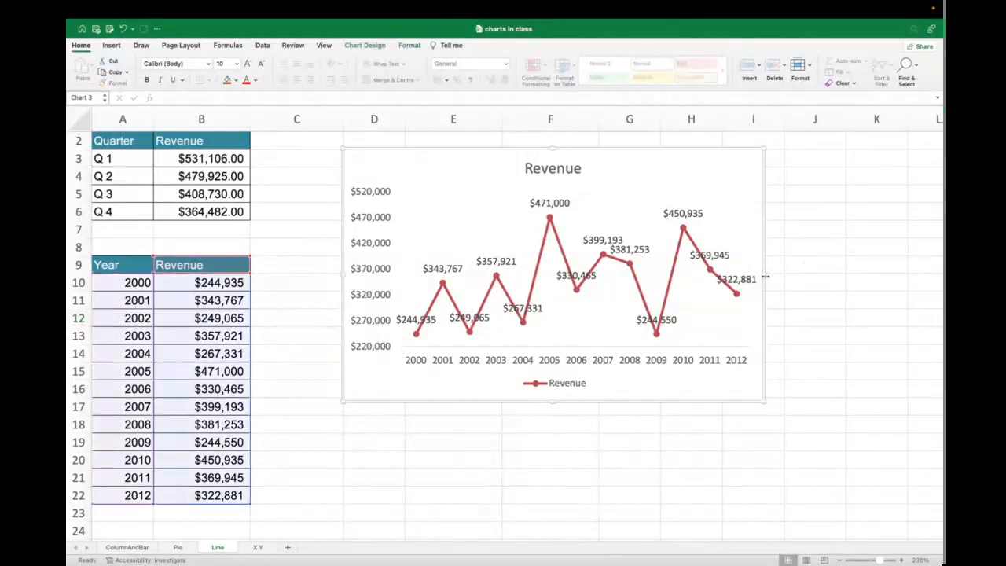
pyautogui.moveTo(764, 276); pyautogui.dragTo(902, 272)
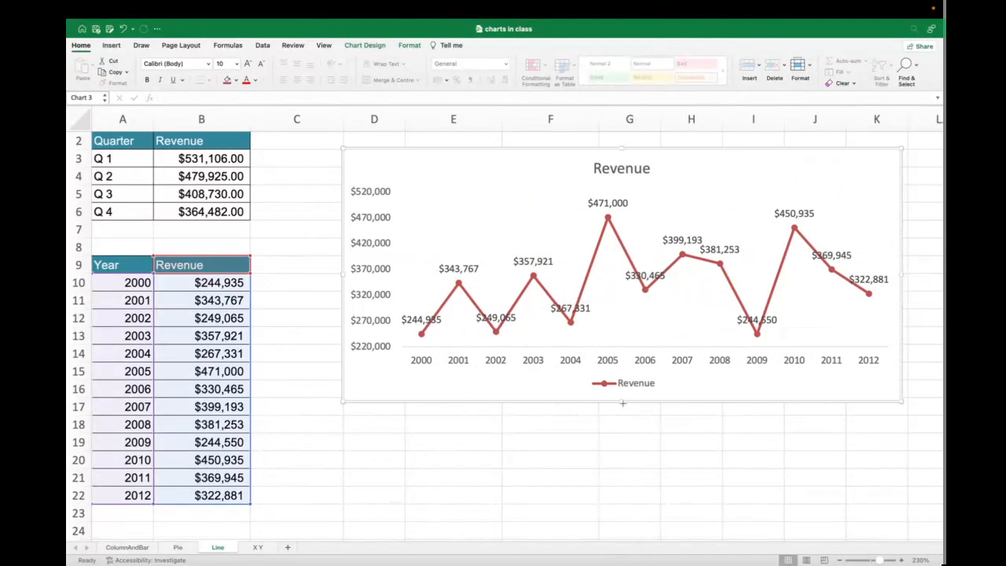
pyautogui.moveTo(622, 404); pyautogui.dragTo(623, 453)
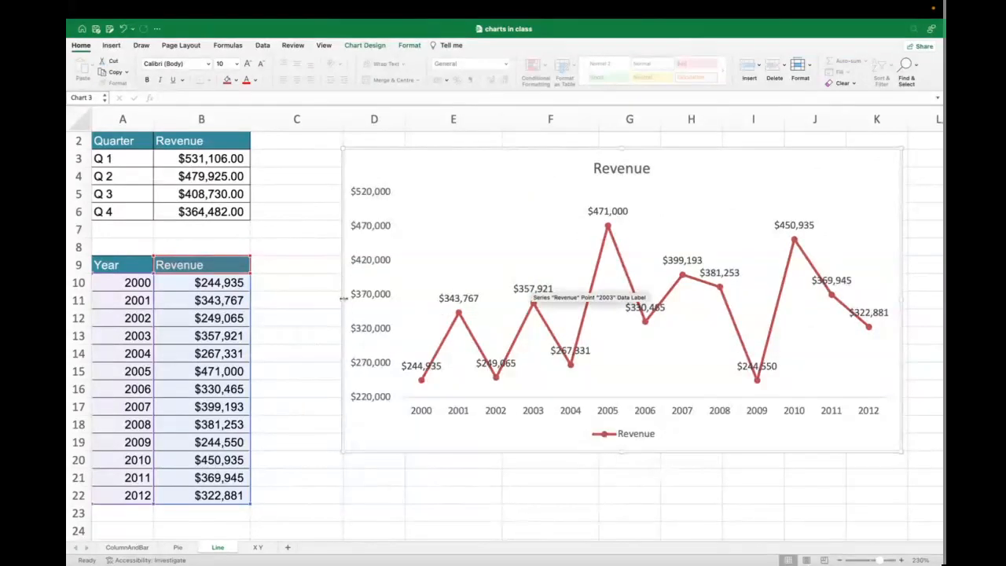
pyautogui.moveTo(343, 299); pyautogui.dragTo(266, 304)
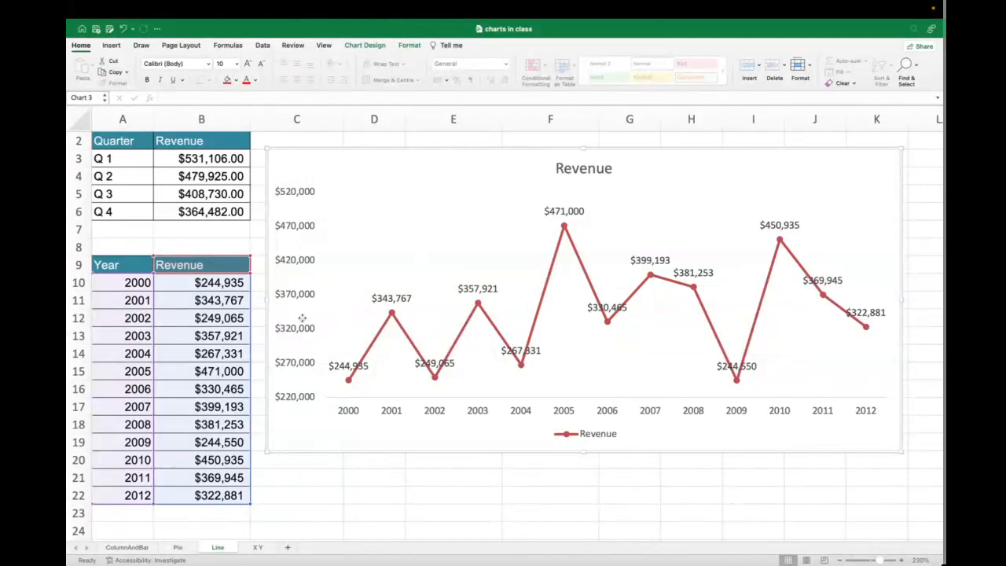
pyautogui.click(308, 513)
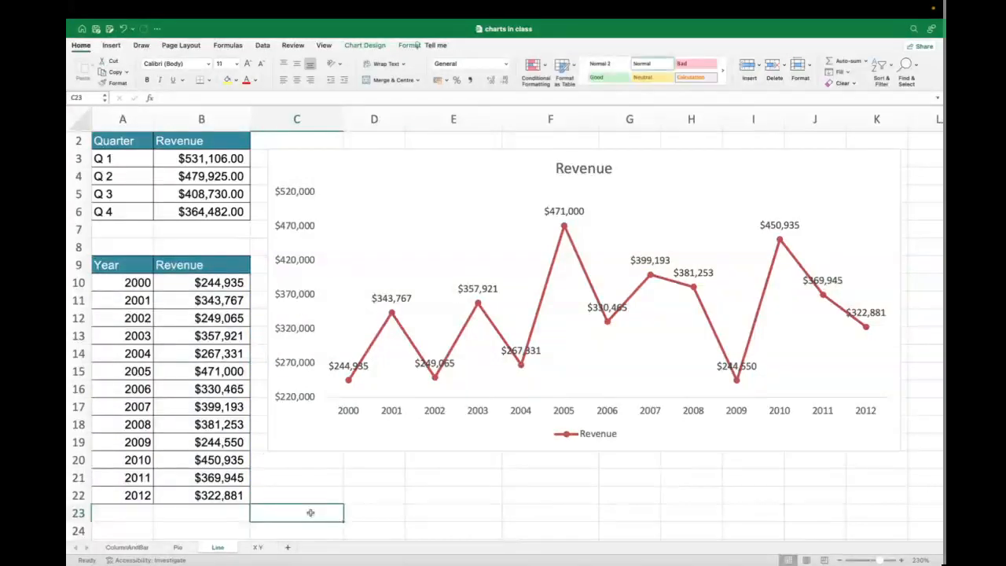
# - Delete the vertical value axis from the yearly revenue line chart
pyautogui.click(302, 343)
pyautogui.click(294, 356)
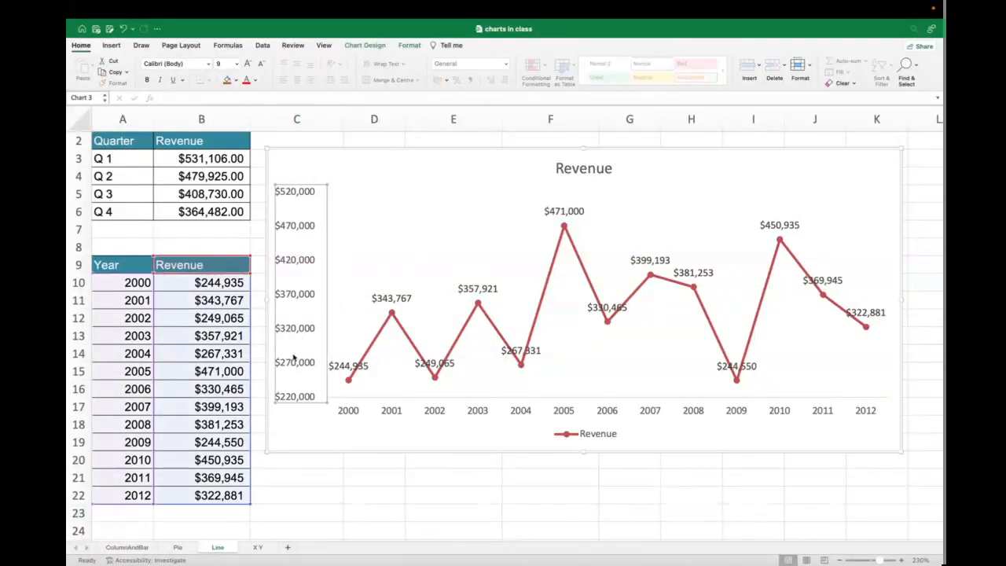
pyautogui.press('Delete')
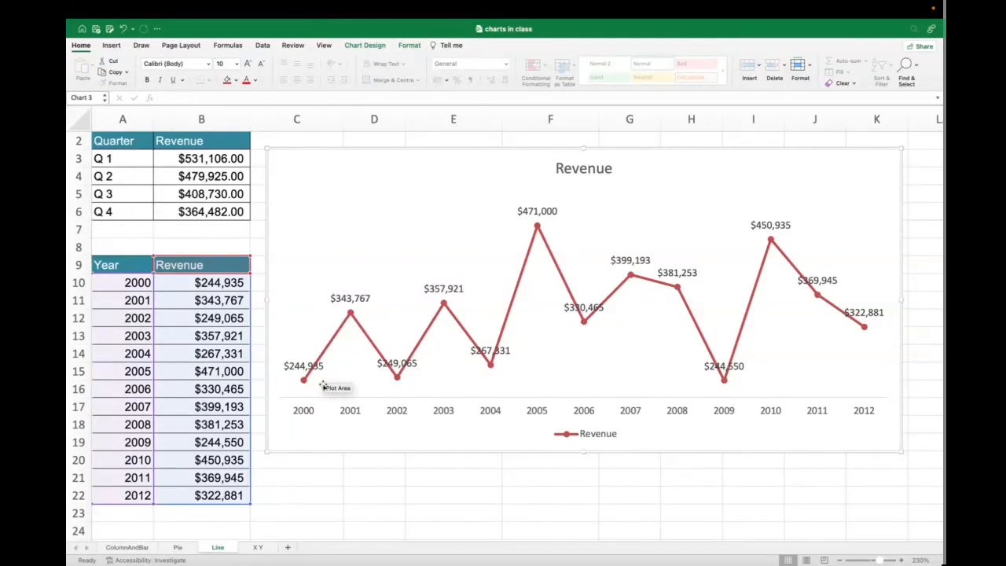
# - Switch to the X Y worksheet and clear the data range selection by selecting cell E19
pyautogui.click(263, 548)
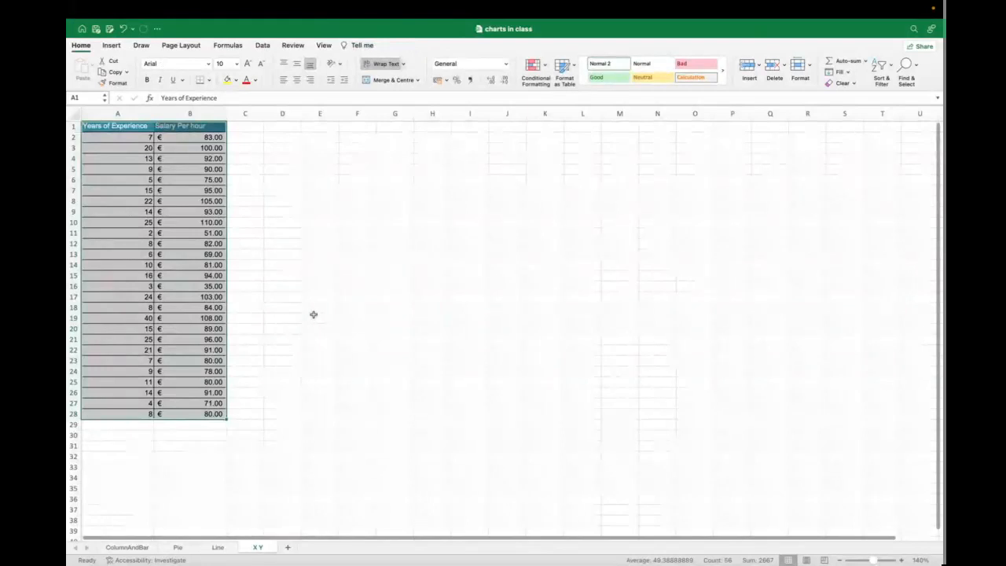
pyautogui.click(316, 316)
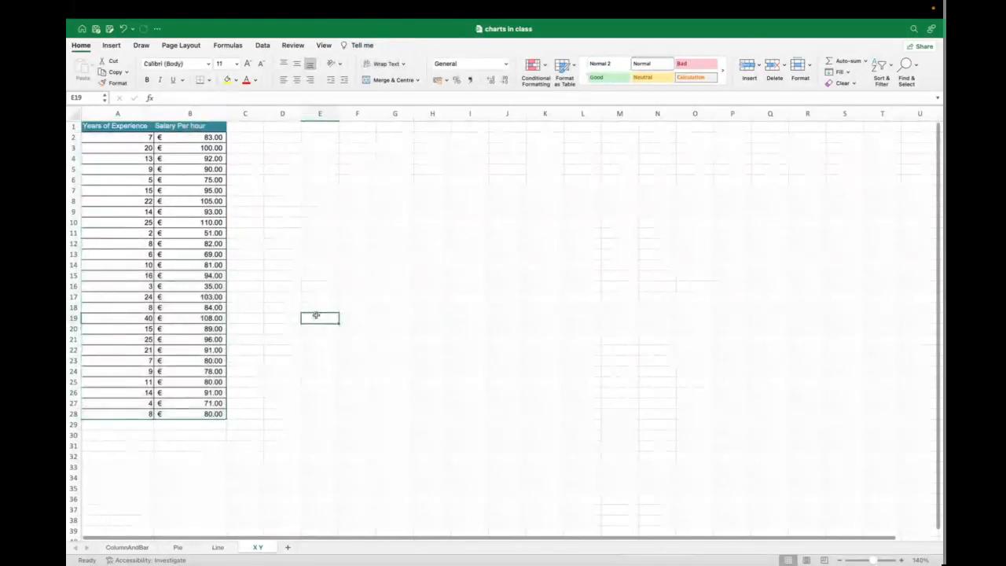
pyautogui.click(901, 560)
pyautogui.click(901, 560)
pyautogui.click(902, 560)
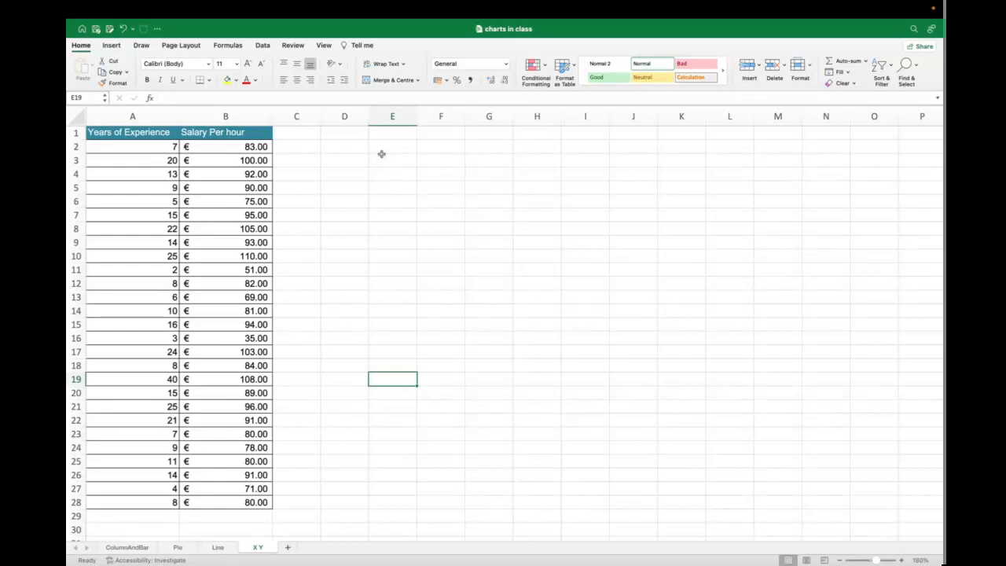
# - Examine the Years of Experience and Salary Per hour columns in turn as the two variables to compare
pyautogui.click(143, 116)
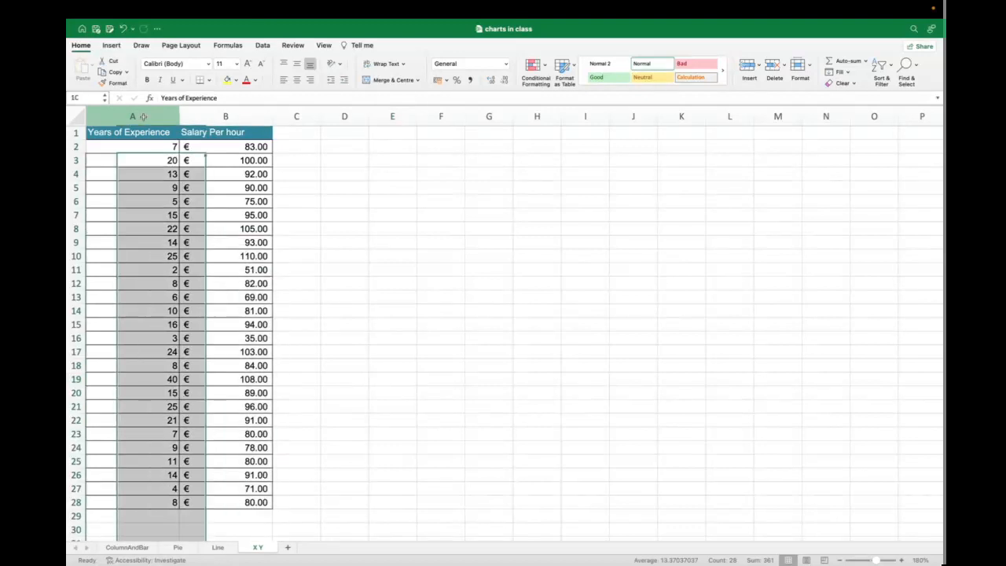
pyautogui.click(210, 114)
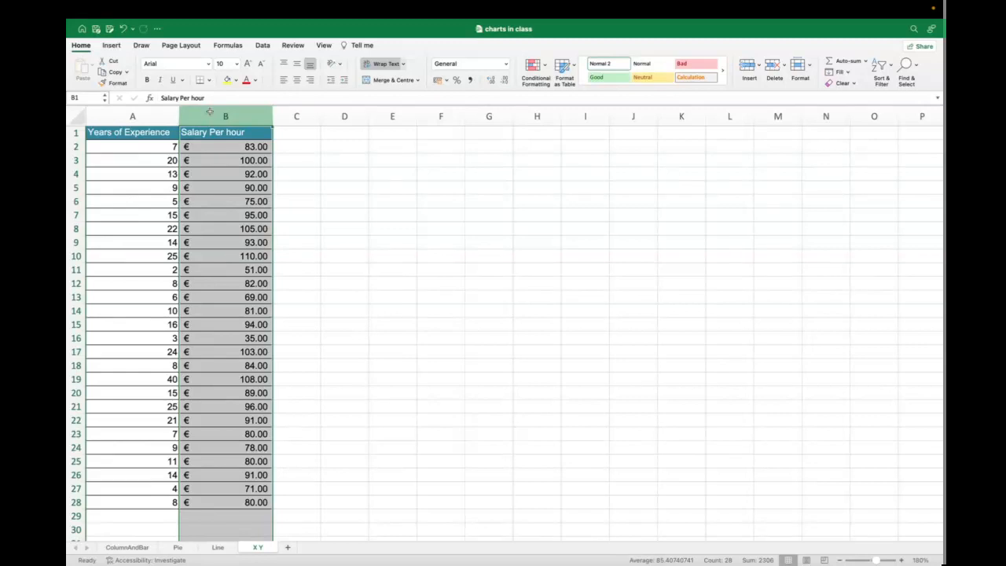
pyautogui.moveTo(209, 113); pyautogui.dragTo(148, 112)
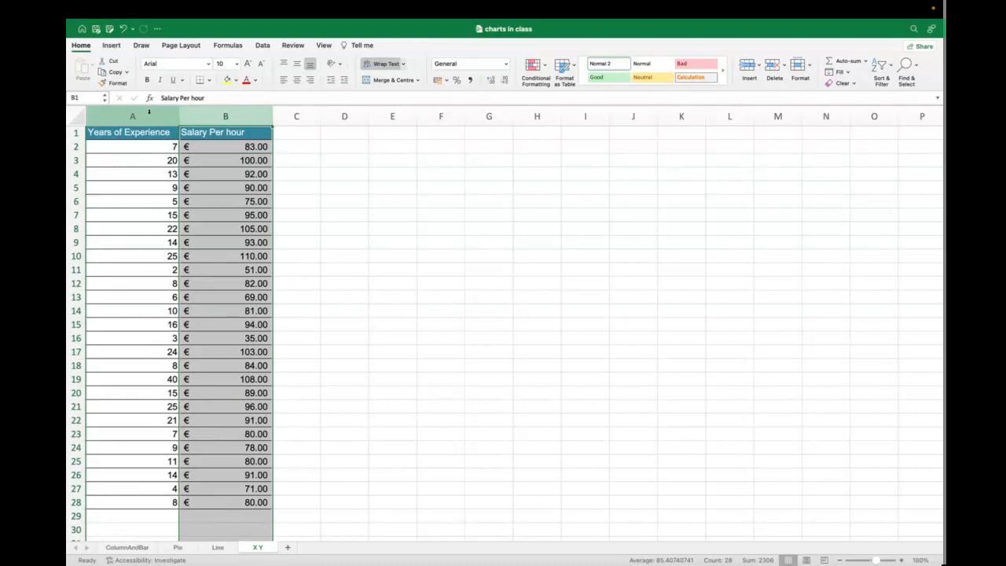
pyautogui.click(148, 113)
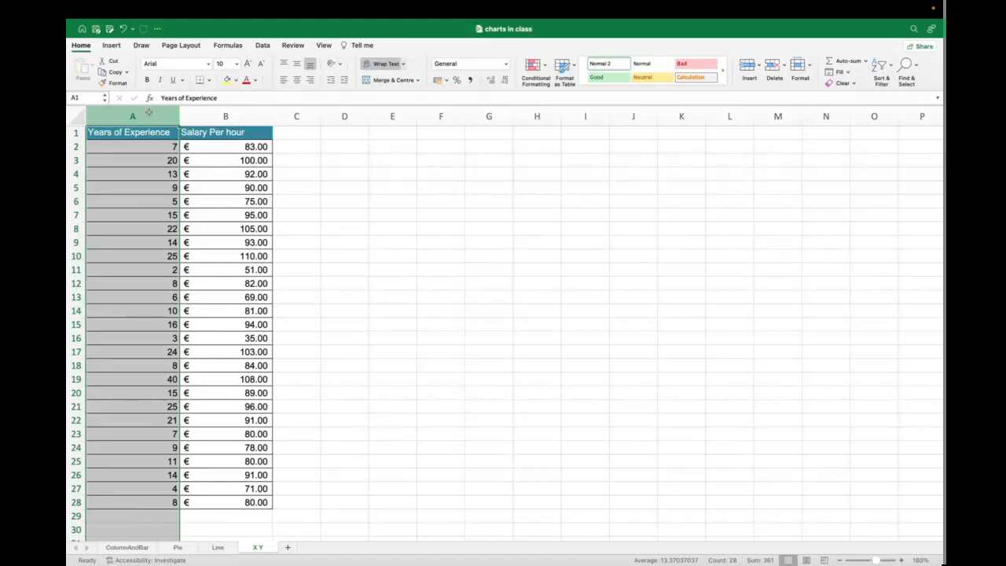
pyautogui.moveTo(148, 113); pyautogui.dragTo(207, 104)
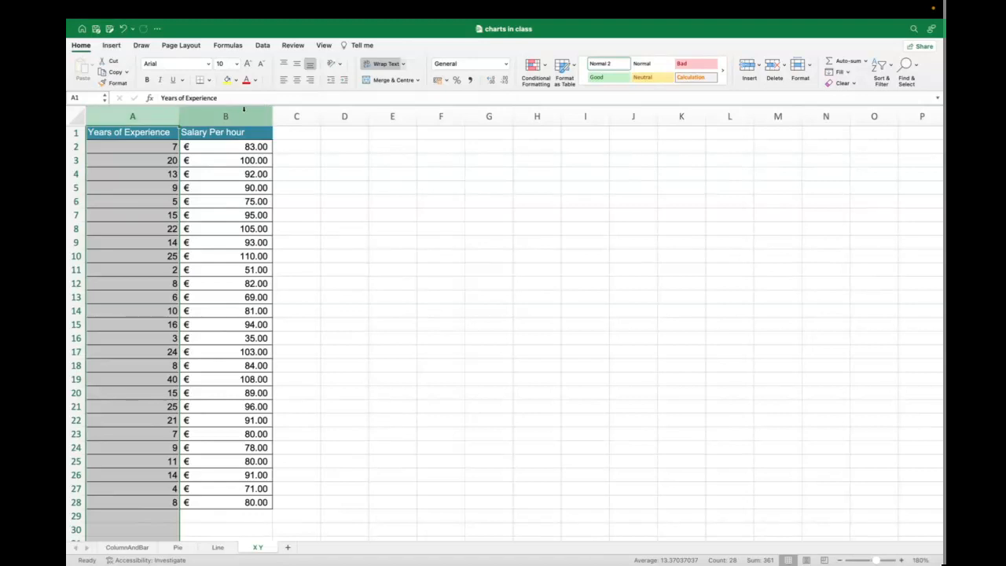
pyautogui.click(235, 116)
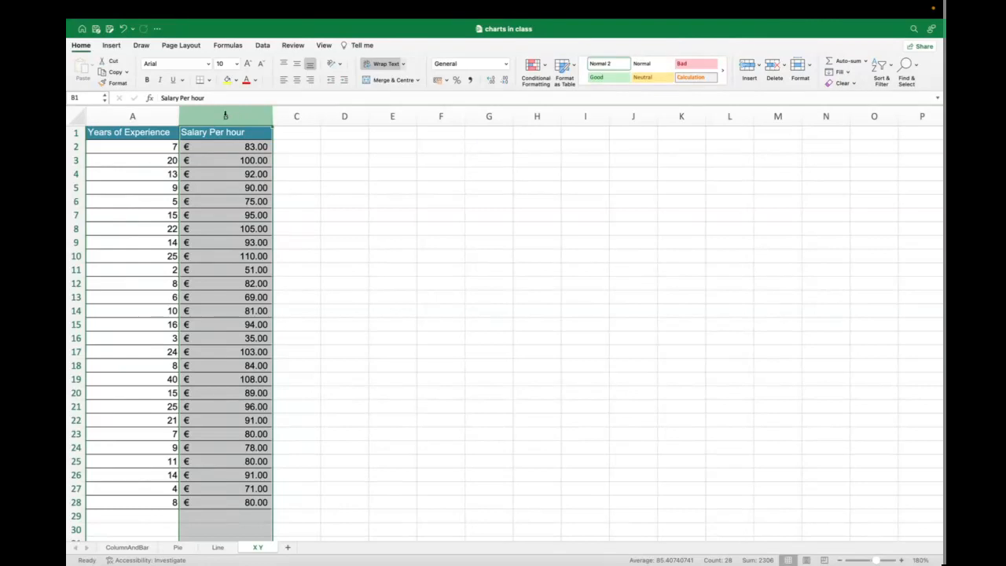
pyautogui.moveTo(235, 116); pyautogui.dragTo(145, 104)
pyautogui.click(139, 116)
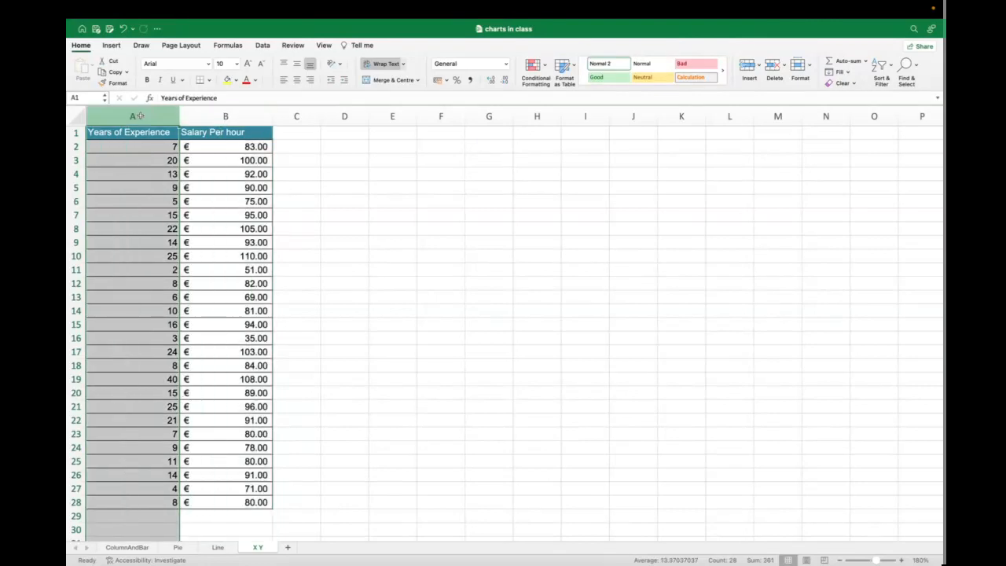
pyautogui.click(204, 112)
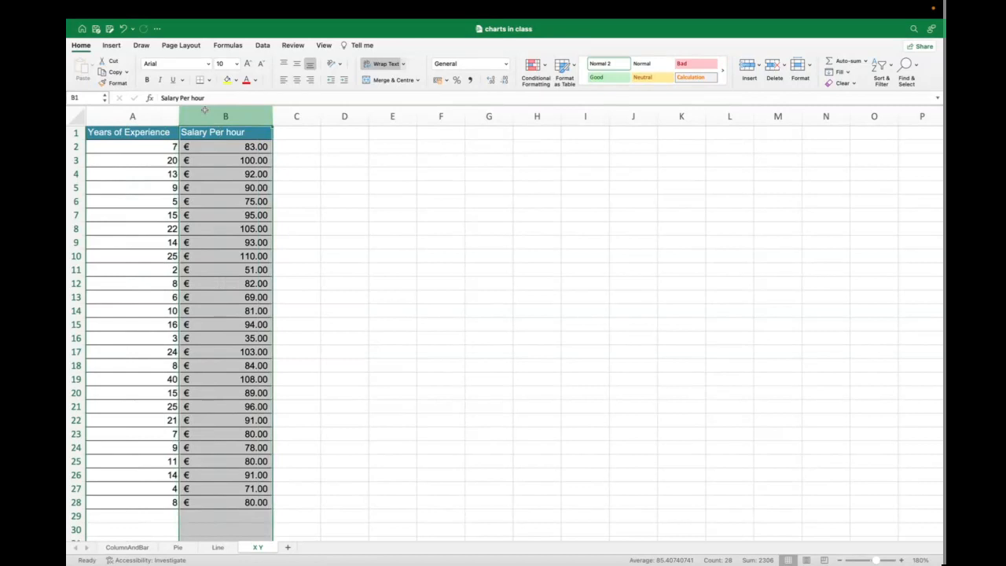
pyautogui.moveTo(204, 110); pyautogui.dragTo(141, 118)
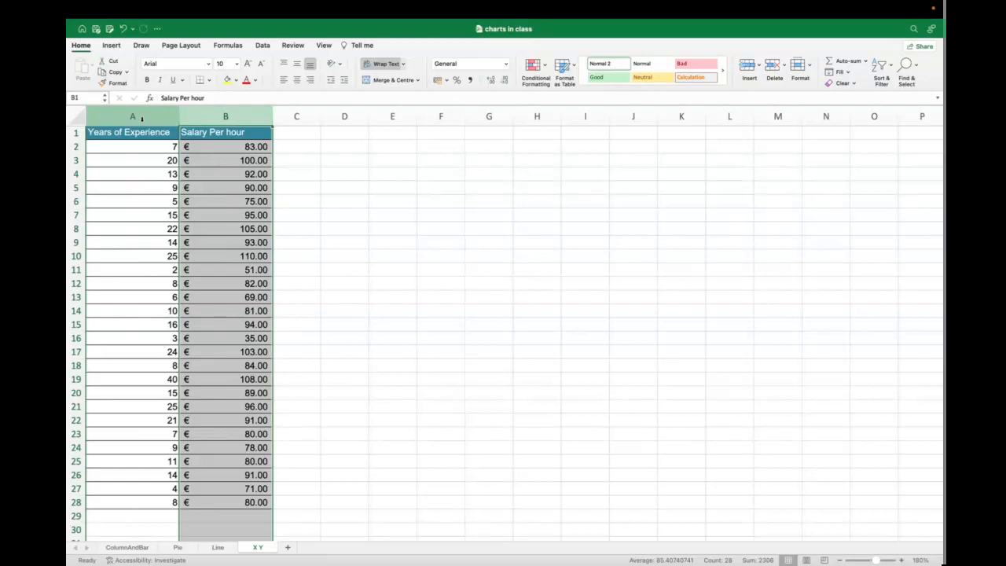
pyautogui.click(142, 117)
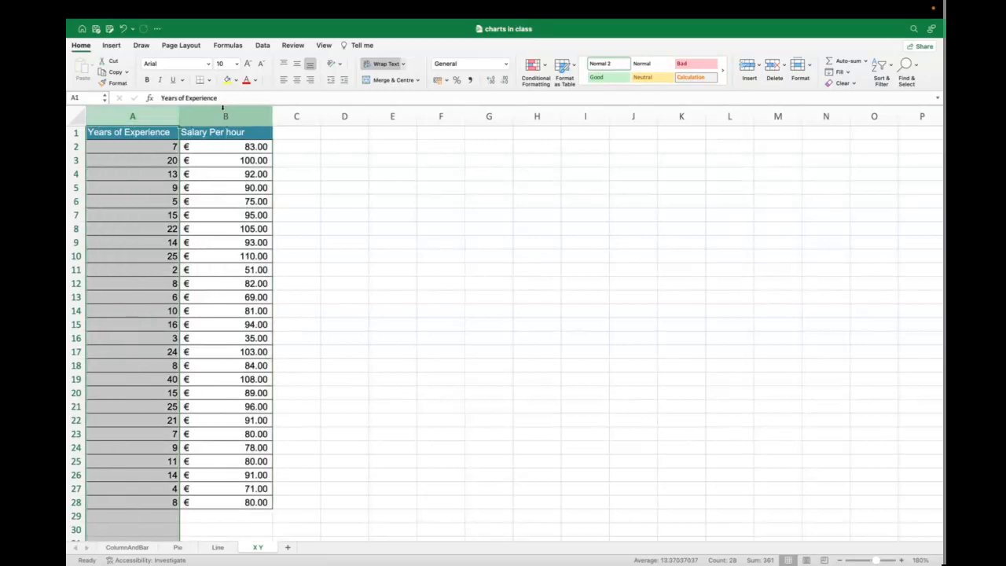
pyautogui.click(222, 109)
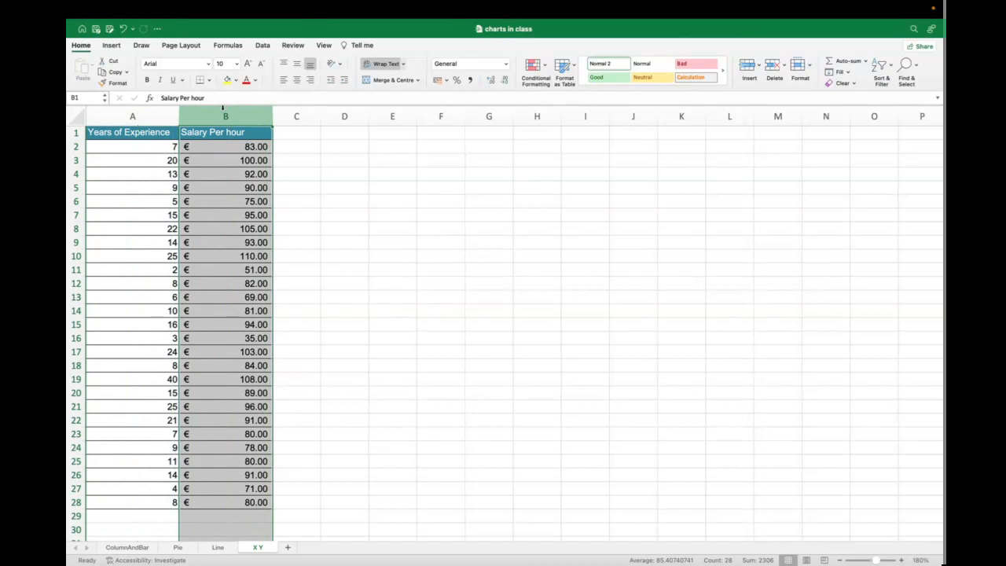
pyautogui.click(151, 116)
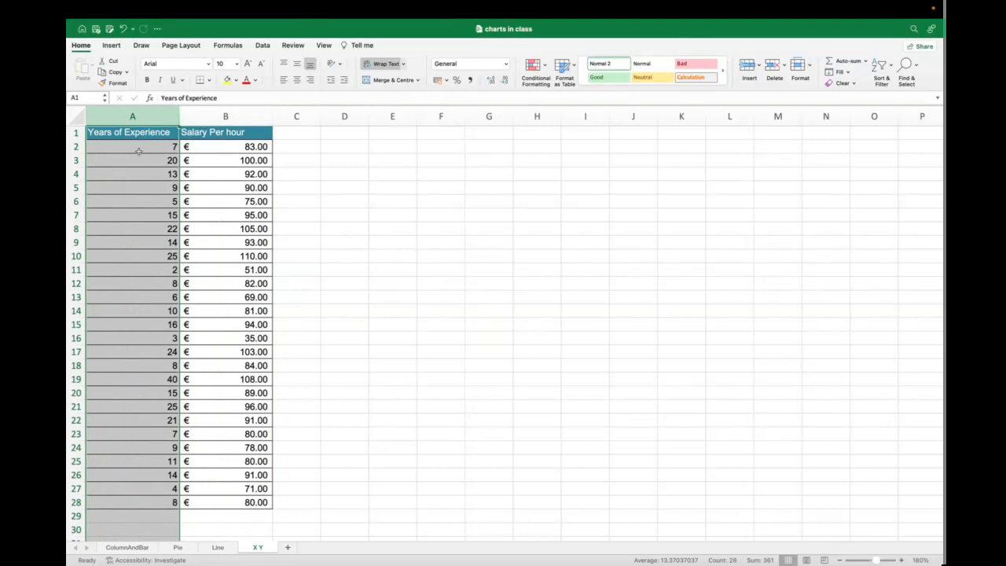
pyautogui.click(223, 117)
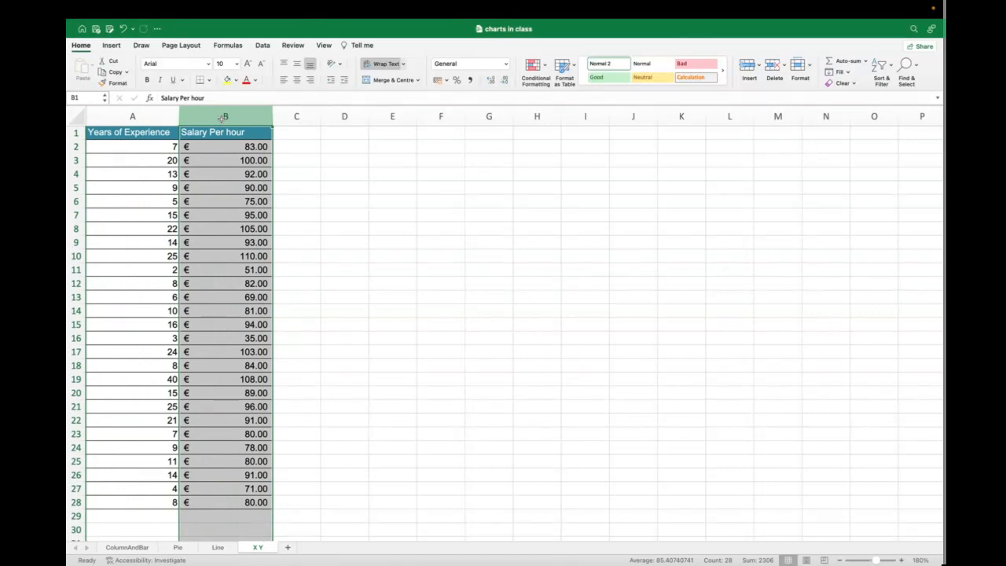
pyautogui.click(138, 117)
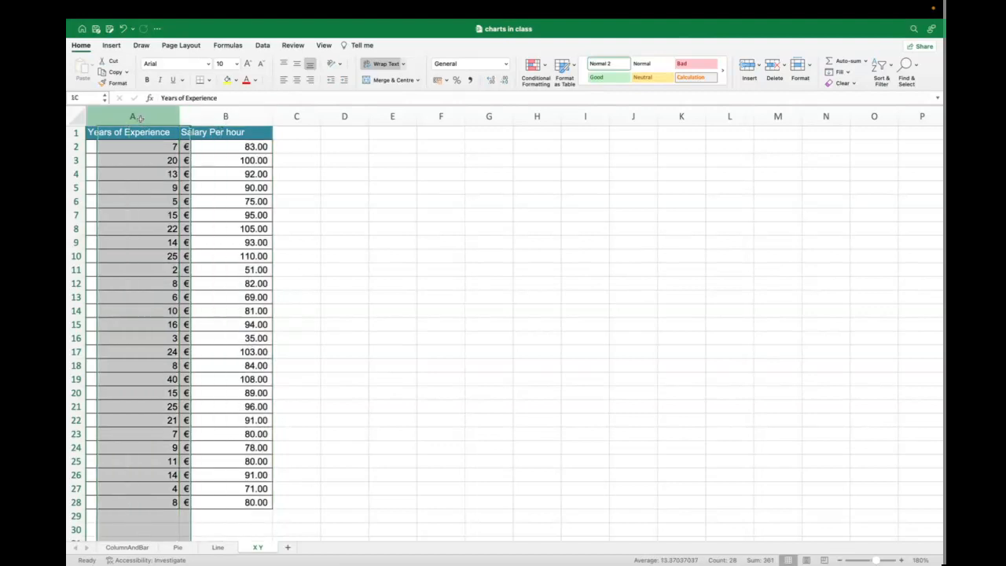
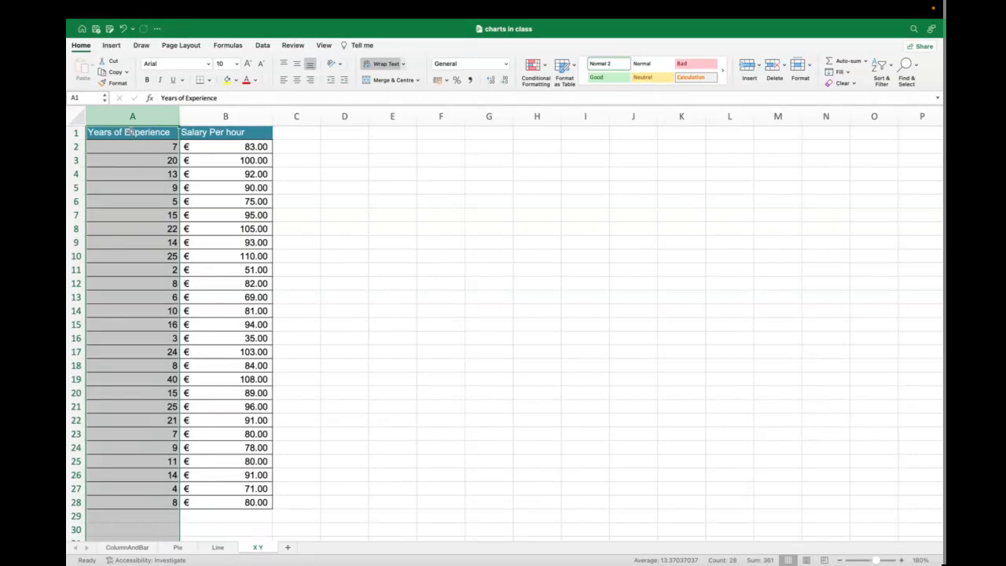
# - Insert a markers-only scatter chart from A1:B28 and move it up beside the first rows of the table
pyautogui.click(130, 133)
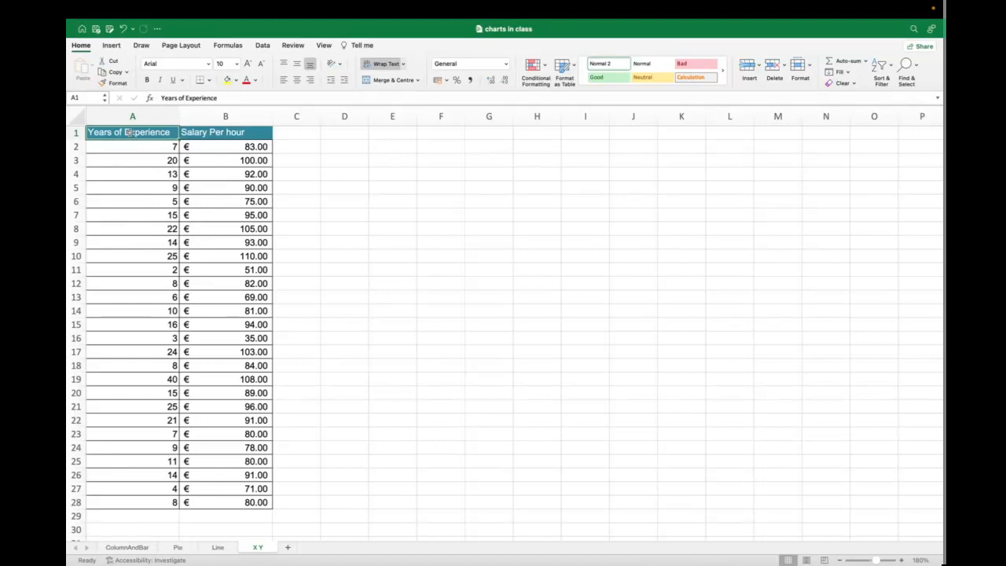
pyautogui.moveTo(129, 132)
pyautogui.mouseDown()
pyautogui.moveTo(244, 229)
pyautogui.moveTo(249, 502)
pyautogui.mouseUp()
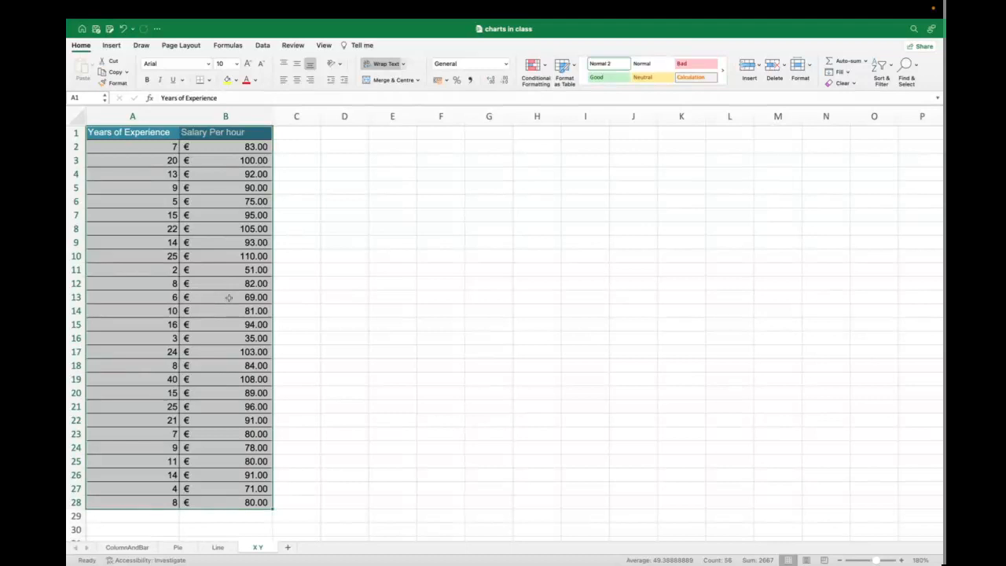
pyautogui.click(111, 47)
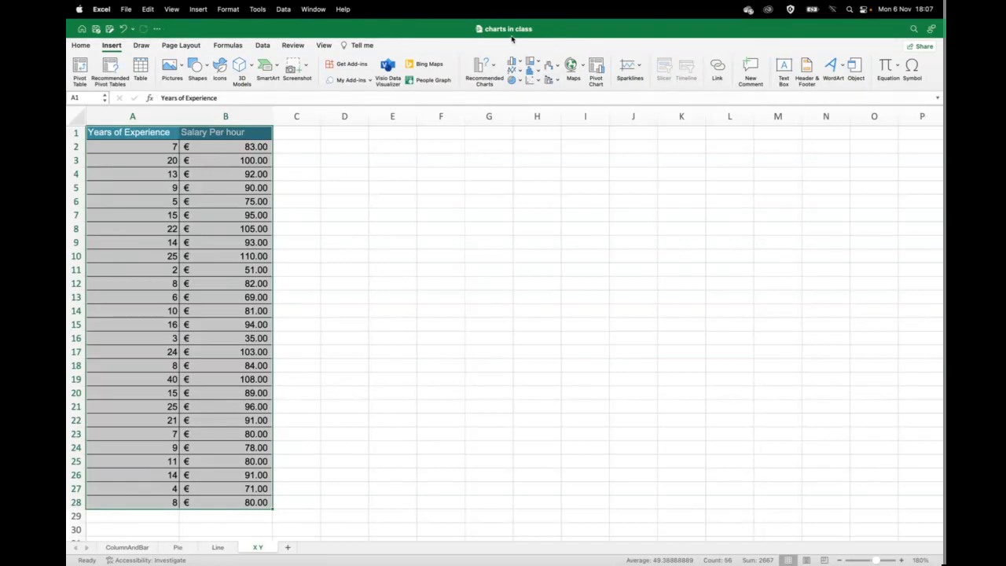
pyautogui.click(538, 83)
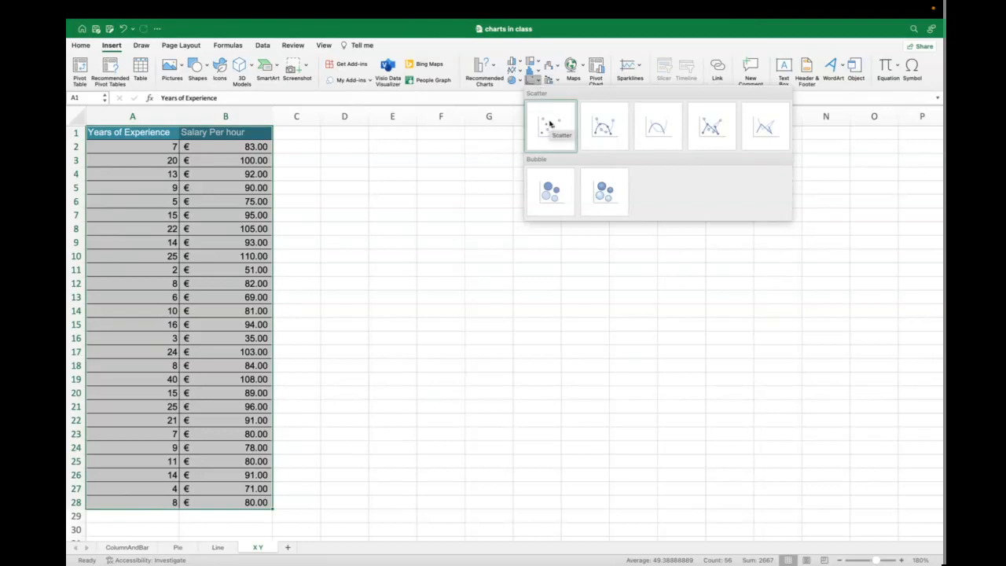
pyautogui.click(550, 124)
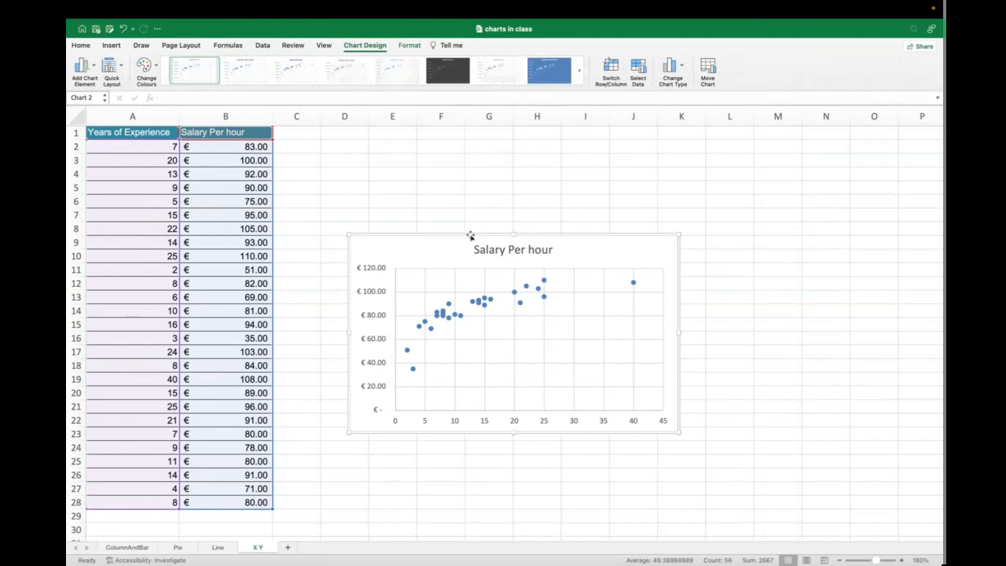
pyautogui.moveTo(470, 236); pyautogui.dragTo(489, 139)
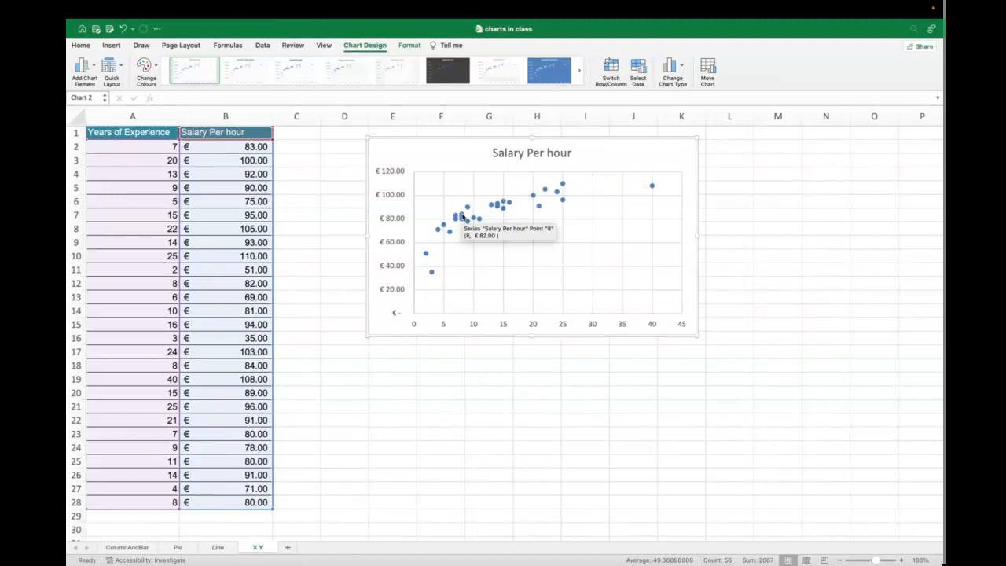
pyautogui.click(463, 217)
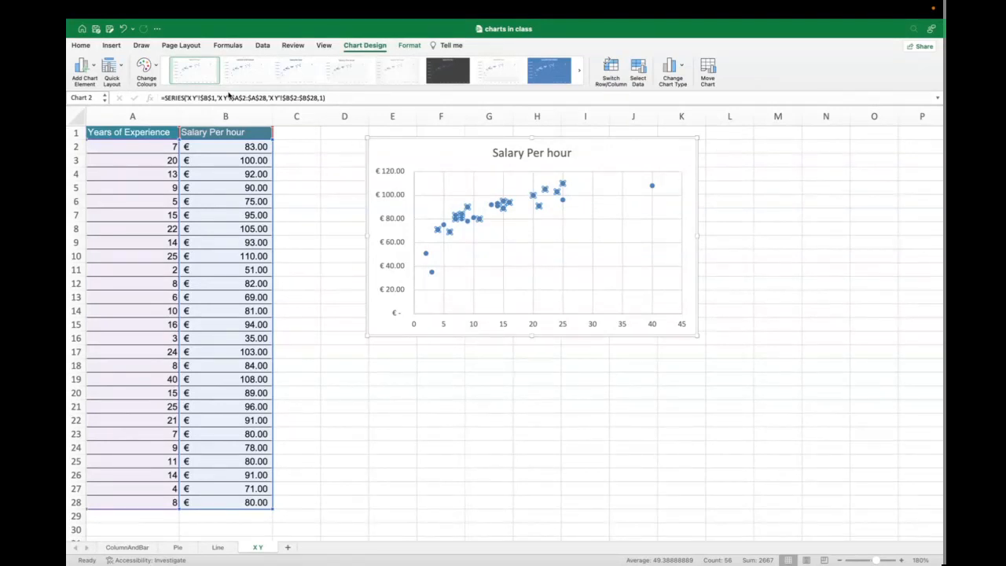
pyautogui.click(95, 67)
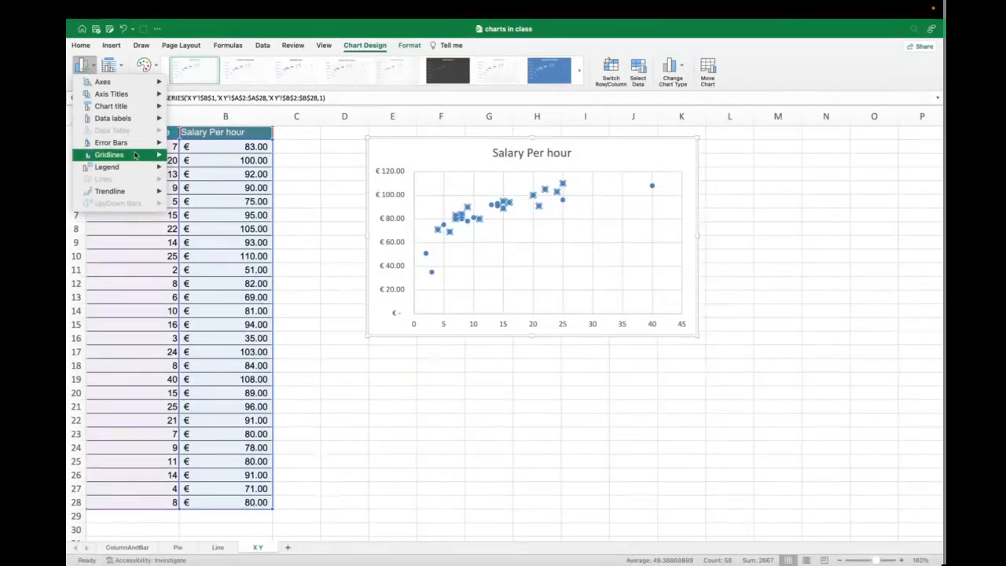
pyautogui.click(94, 70)
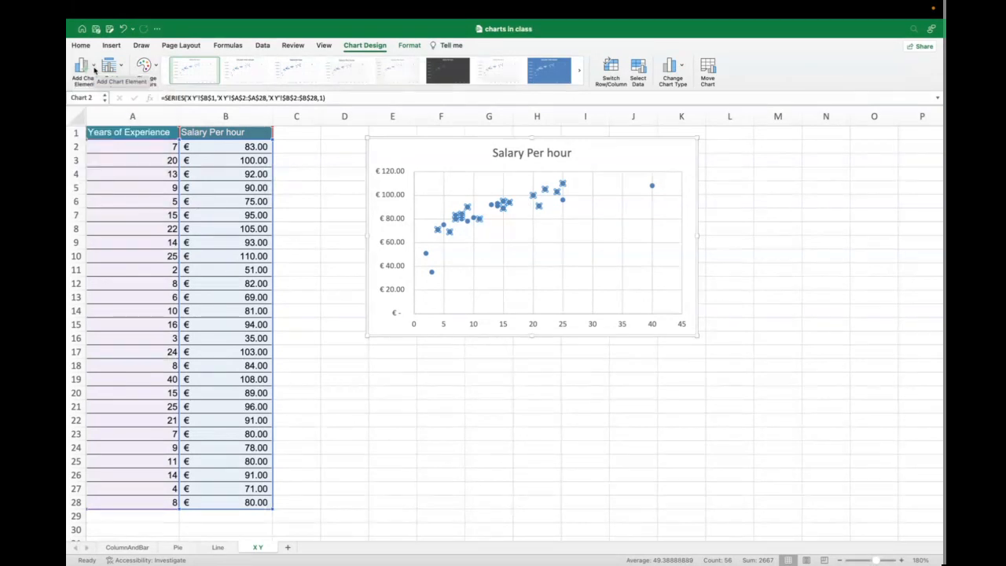
pyautogui.click(785, 220)
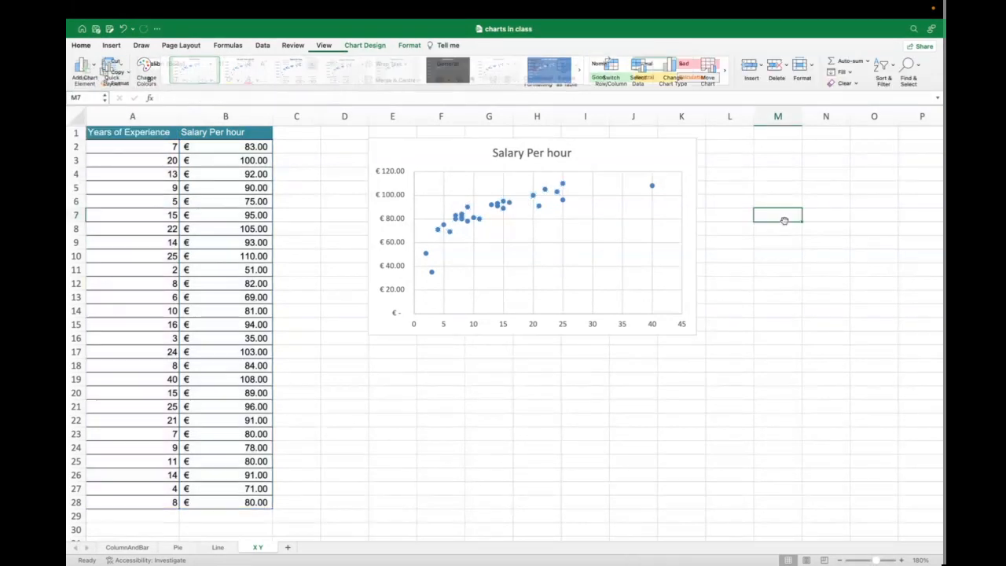
pyautogui.click(462, 220)
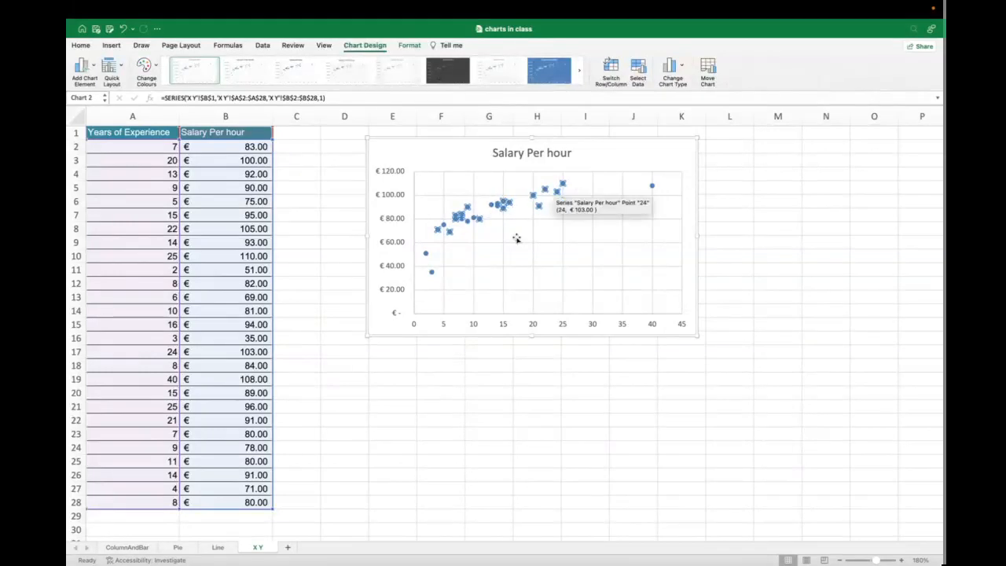
pyautogui.moveTo(494, 209)
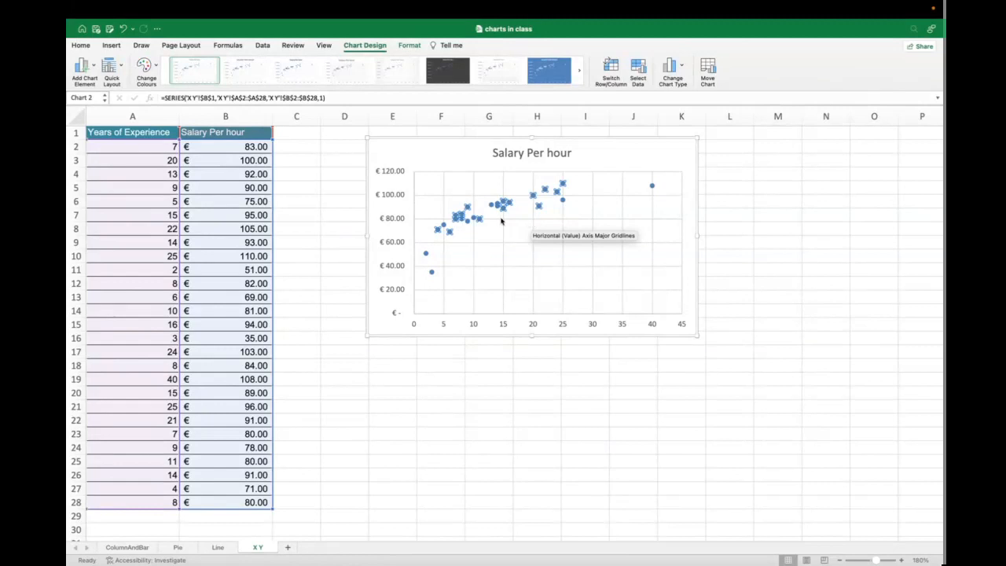
pyautogui.click(444, 226)
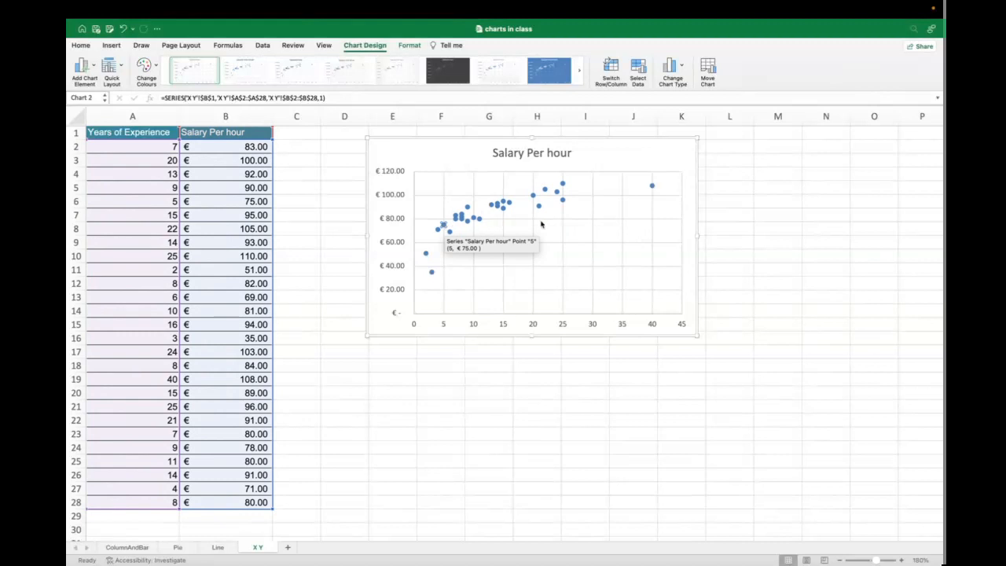
pyautogui.click(777, 215)
# - Add a linear trendline to the Salary Per hour series of the scatter chart
pyautogui.click(444, 226)
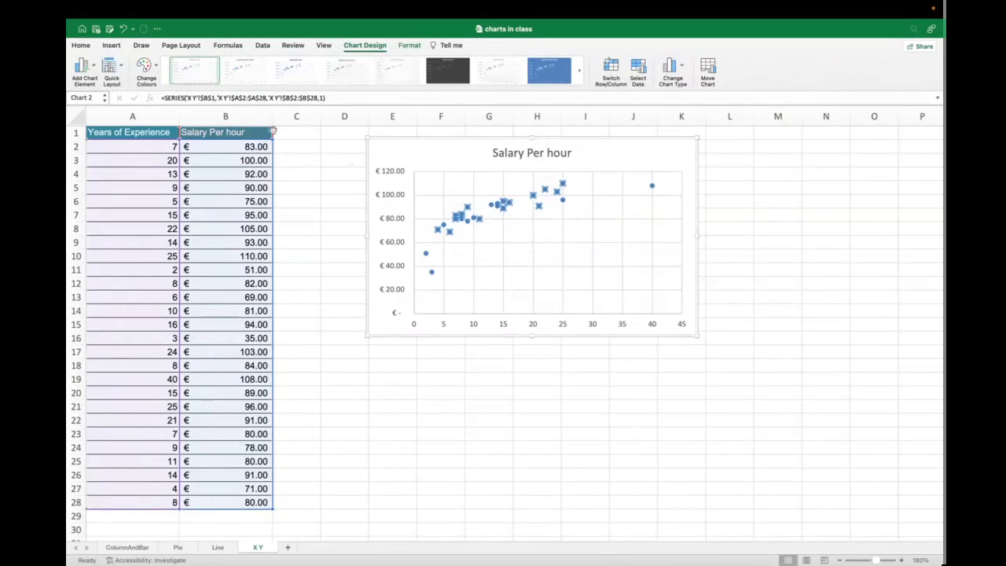
pyautogui.click(96, 69)
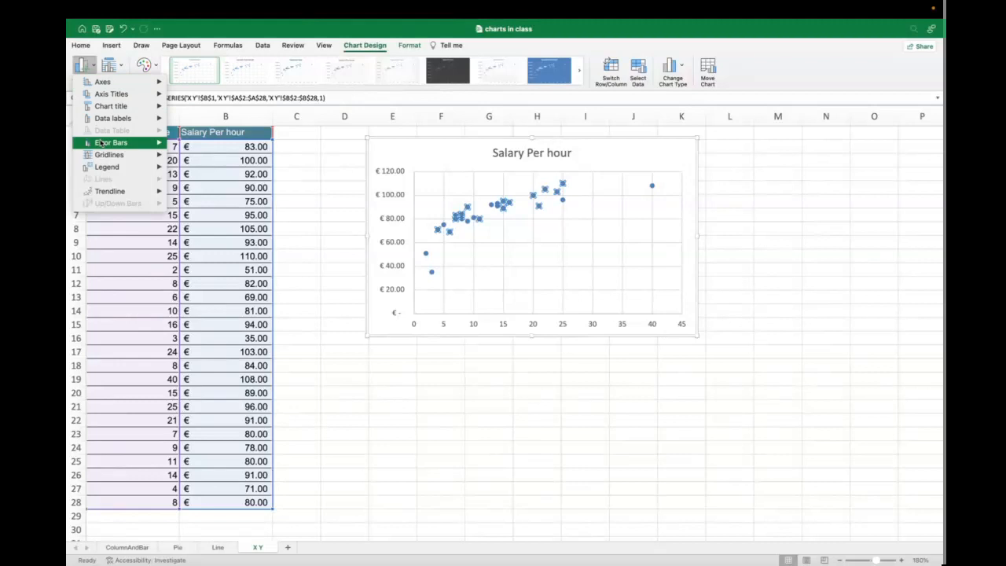
pyautogui.moveTo(117, 192)
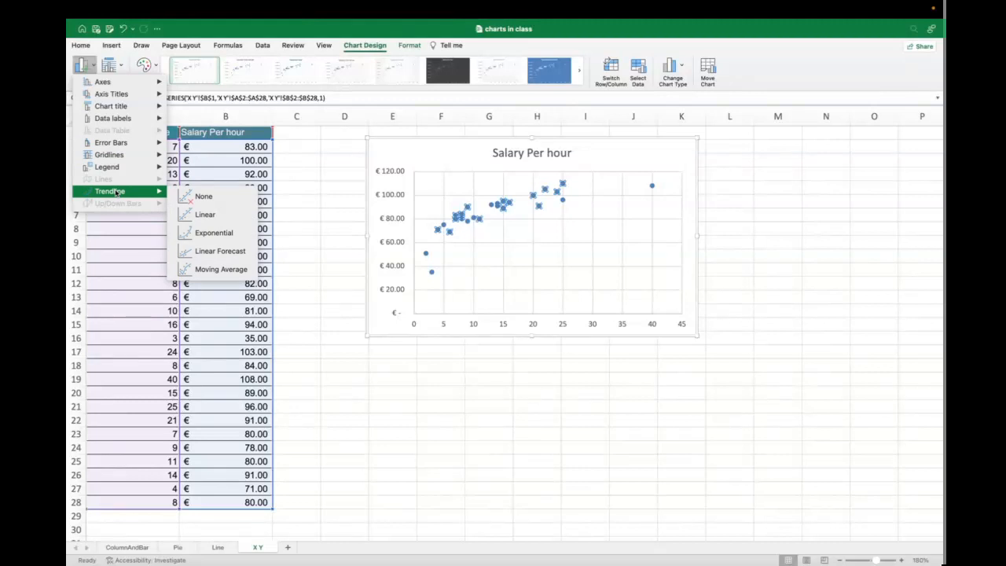
pyautogui.click(206, 217)
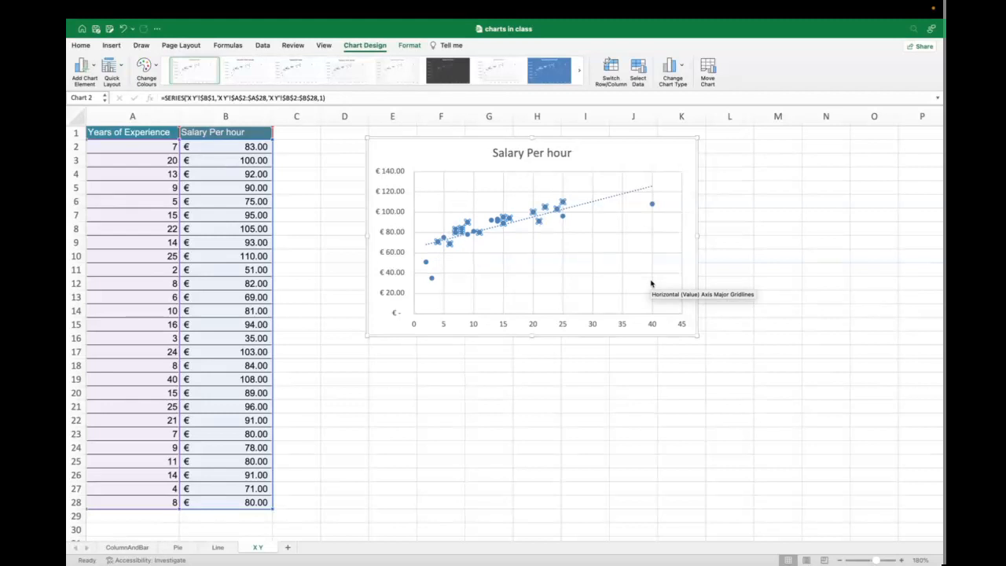
# - Display the linear trendline's equation on the chart and move the equation label up beside the chart title
pyautogui.click(584, 207)
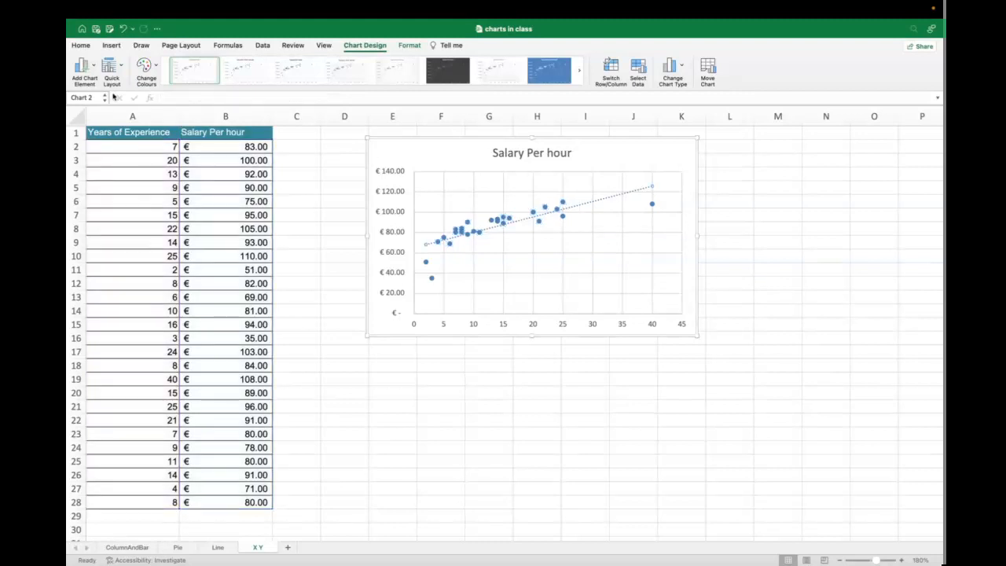
pyautogui.click(95, 67)
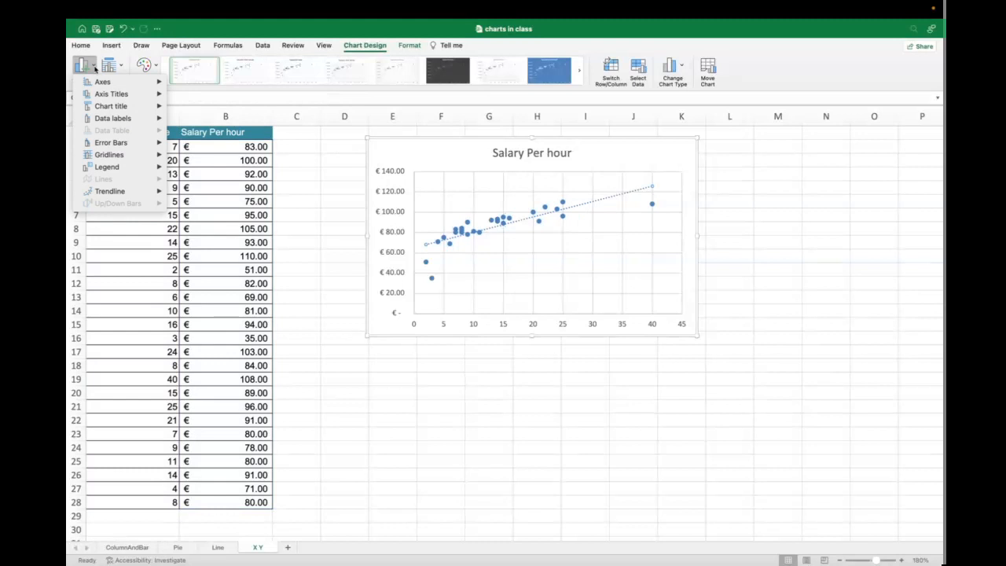
pyautogui.click(593, 206)
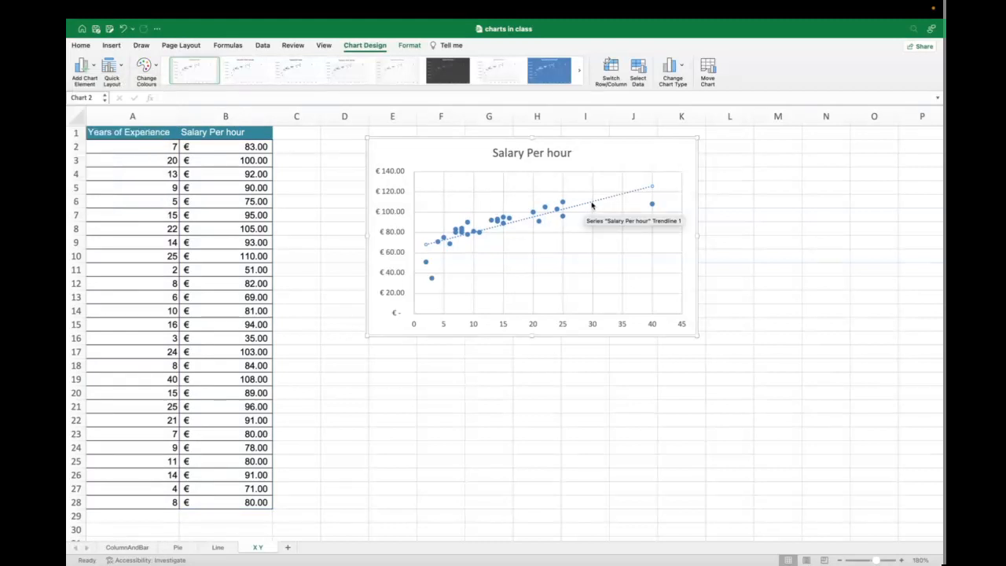
pyautogui.rightClick(592, 205)
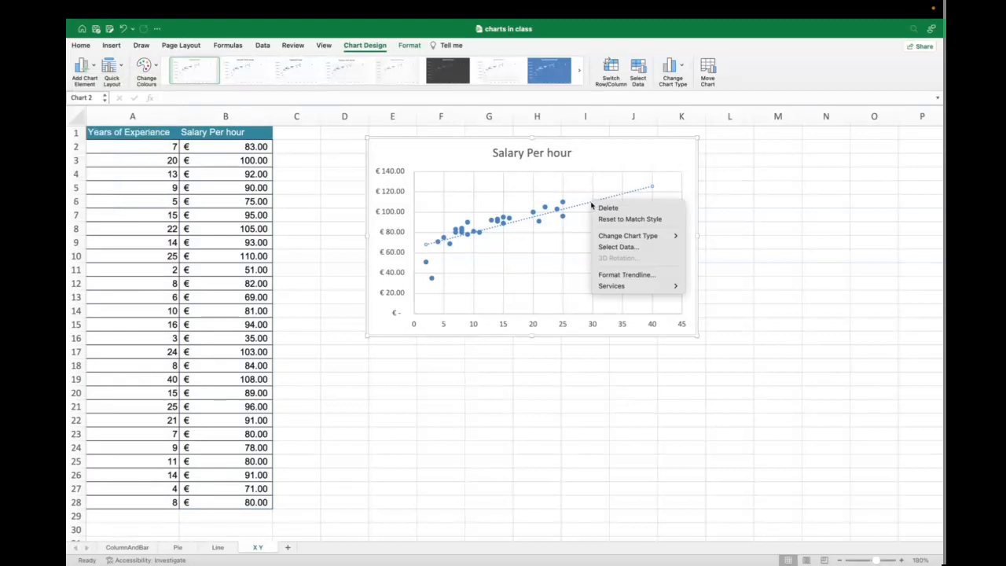
pyautogui.click(655, 275)
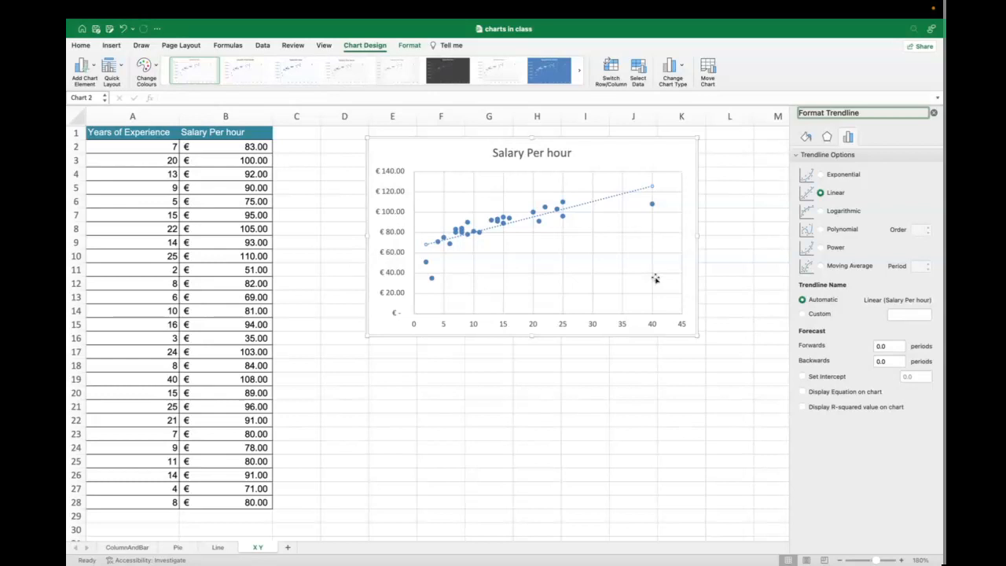
pyautogui.moveTo(655, 6)
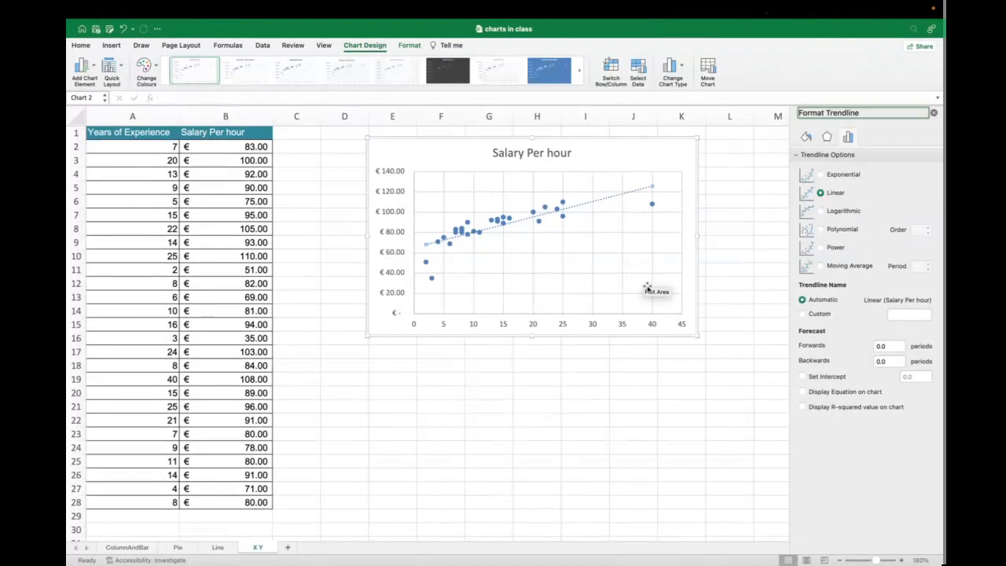
pyautogui.click(803, 392)
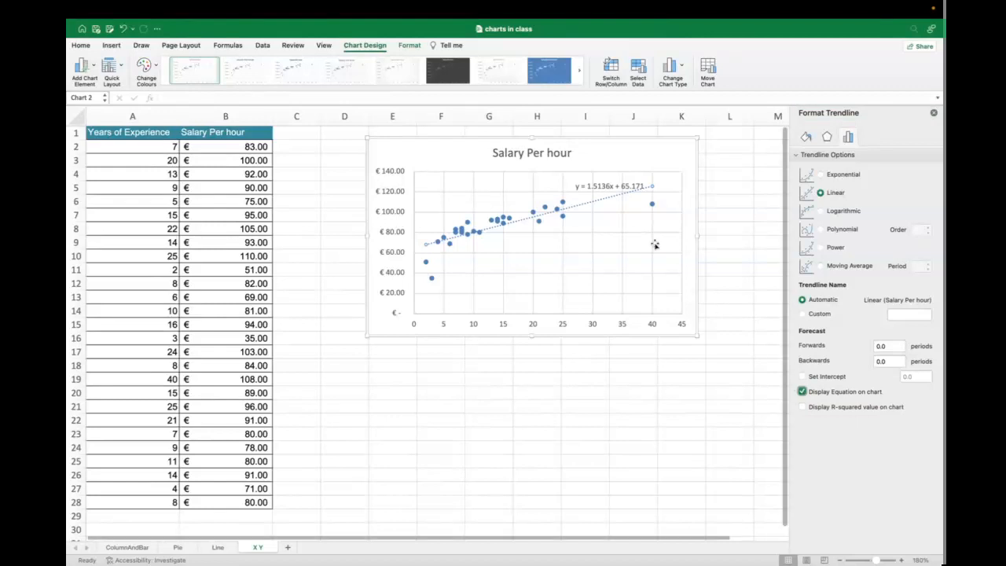
pyautogui.moveTo(606, 189); pyautogui.dragTo(624, 153)
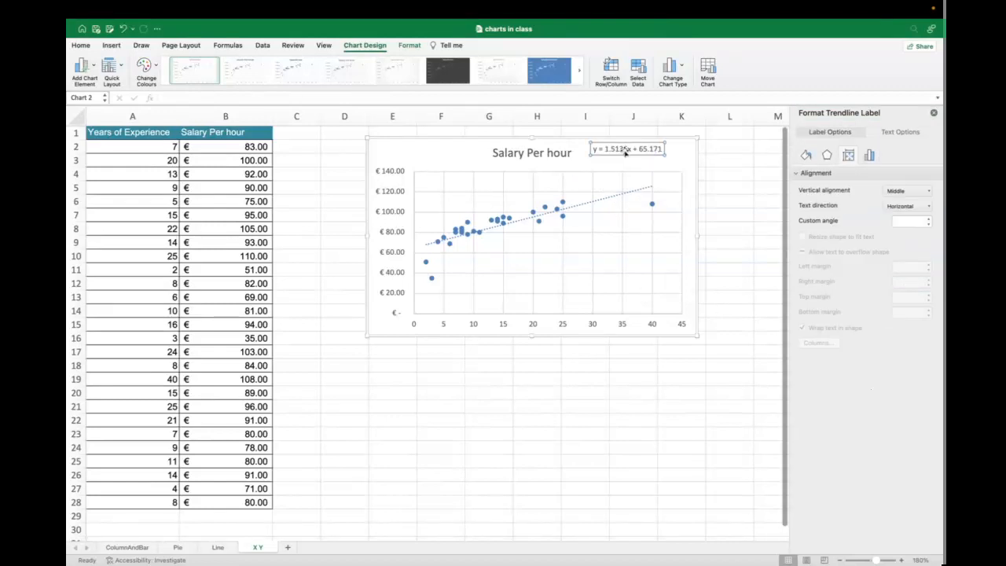
# - Display the trendline's R-squared value on the chart, then close the trendline formatting and deselect the chart by selecting cell M9
pyautogui.click(593, 204)
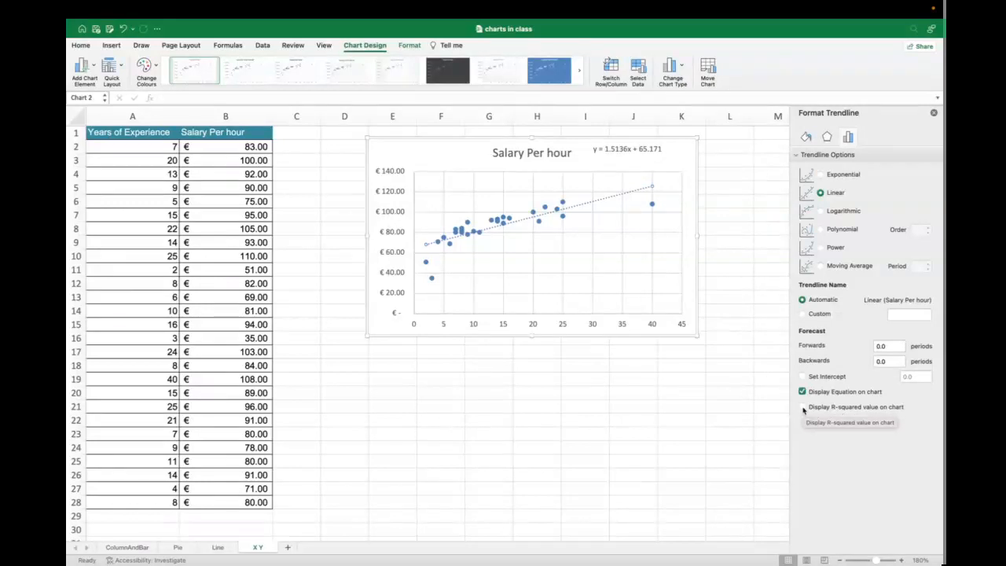
pyautogui.click(802, 407)
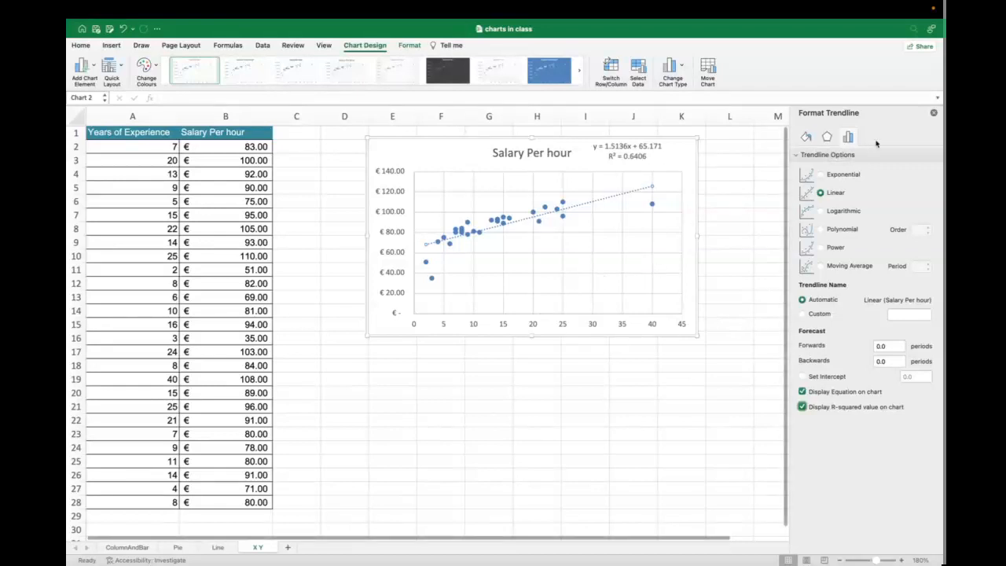
pyautogui.click(934, 115)
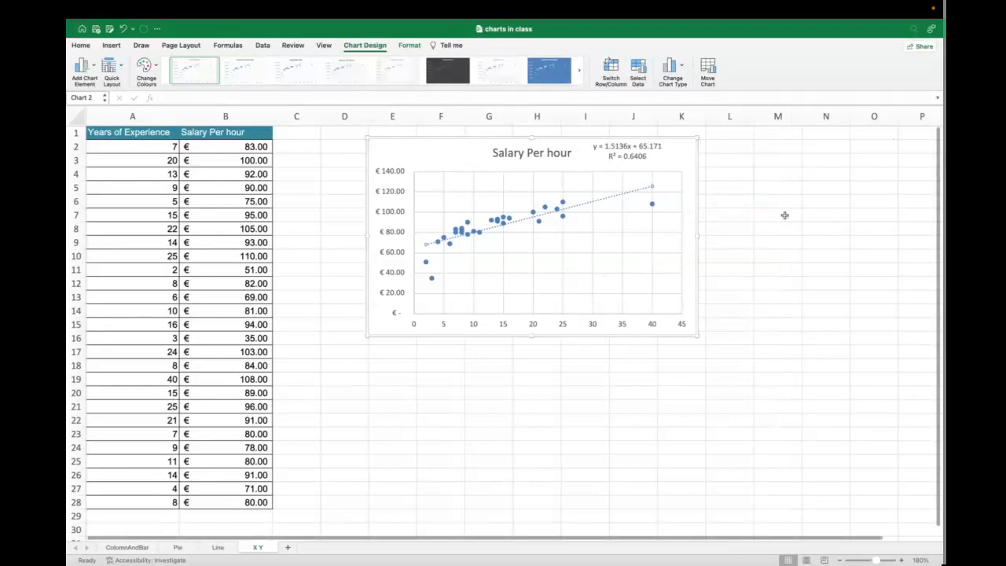
pyautogui.click(759, 237)
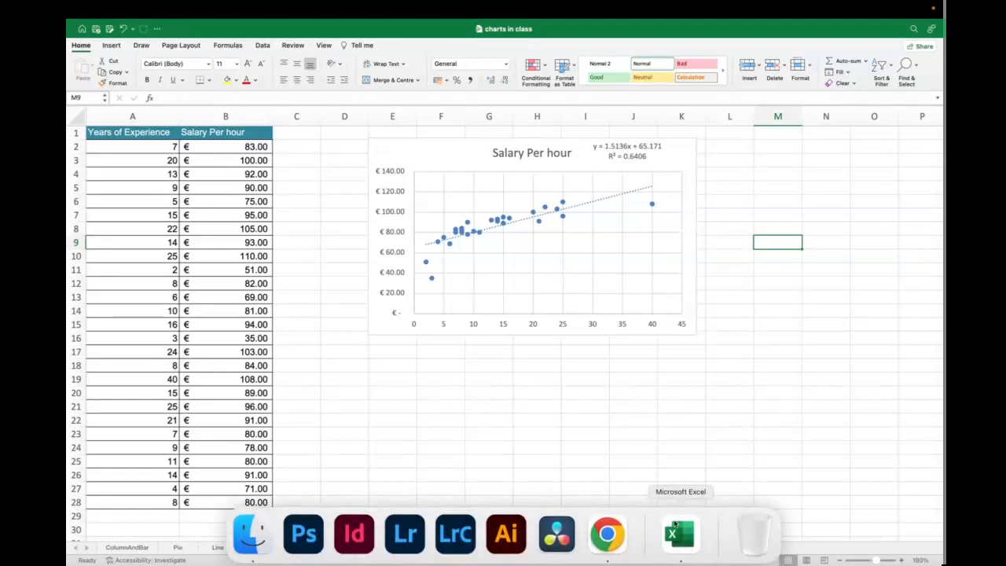
# - Switch to the Collaborate session in Chrome and open its session menu
pyautogui.click(609, 532)
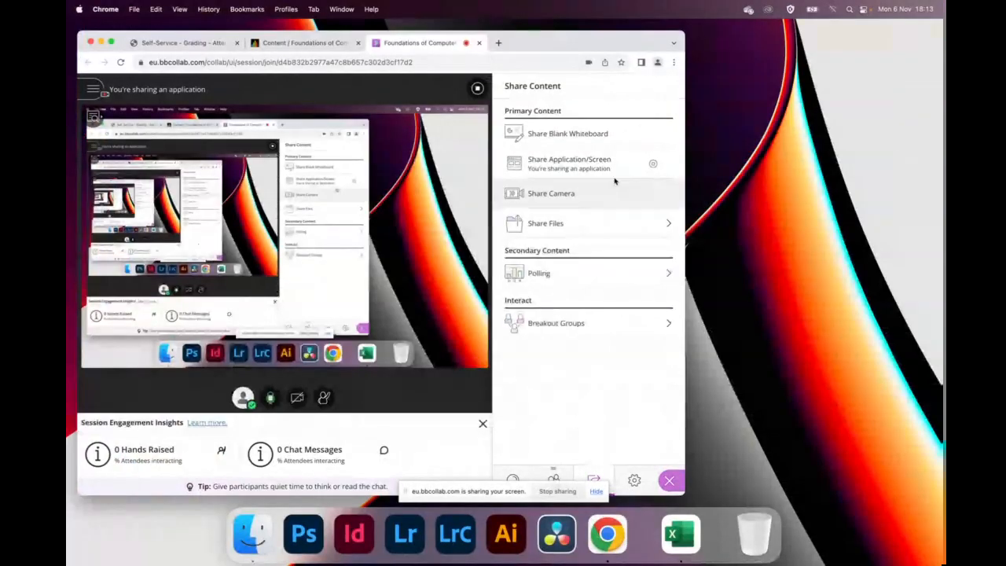
pyautogui.click(96, 89)
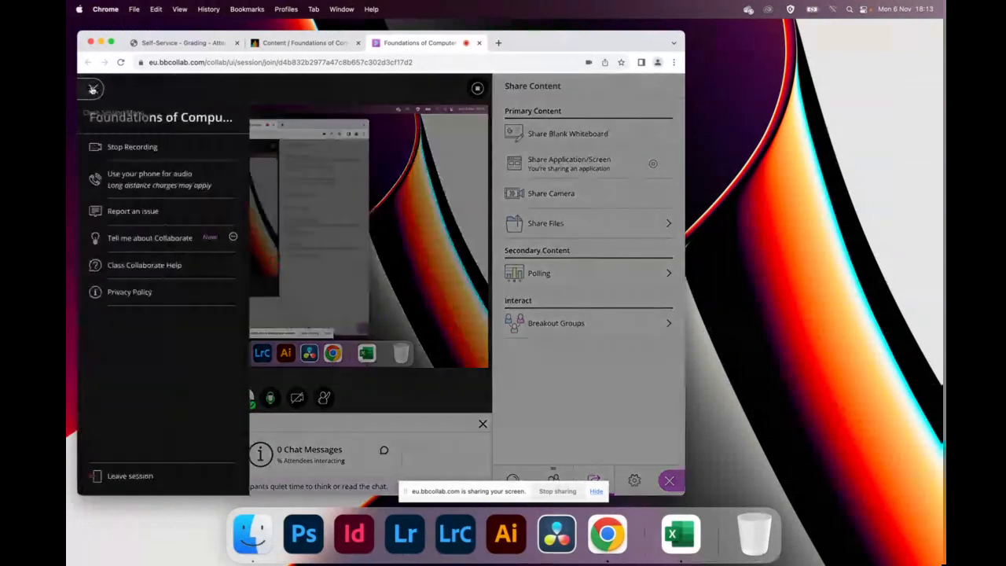